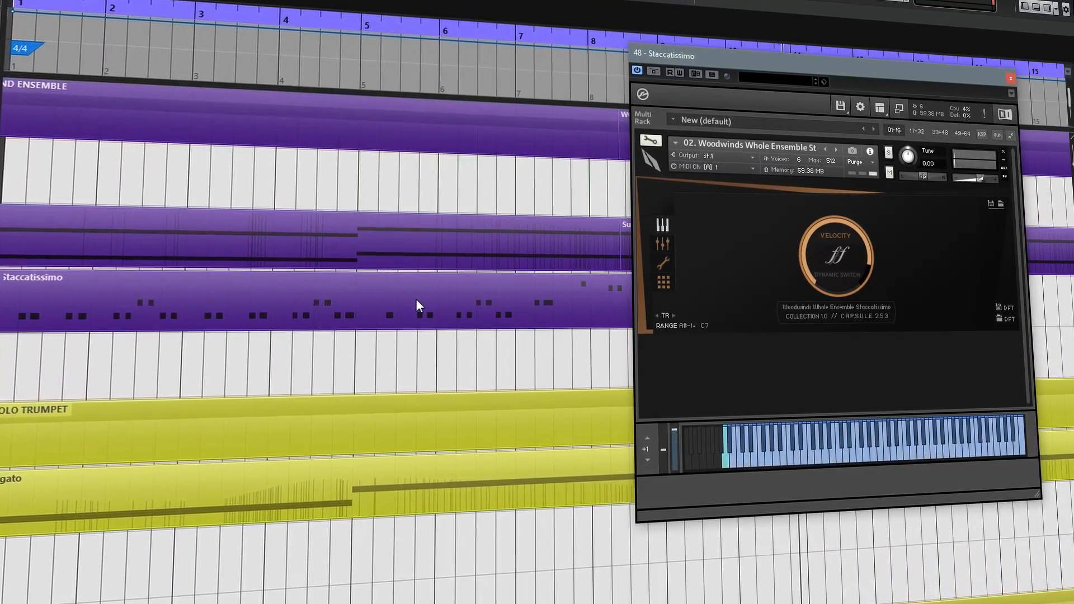
pyautogui.click(418, 299)
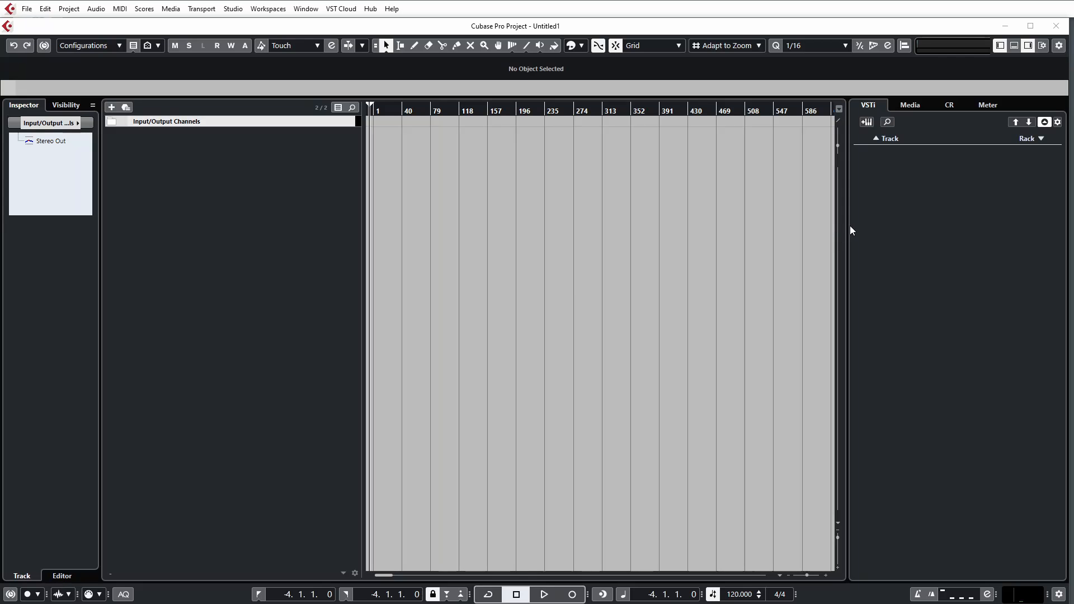
pyautogui.rightClick(850, 230)
pyautogui.rightClick(942, 232)
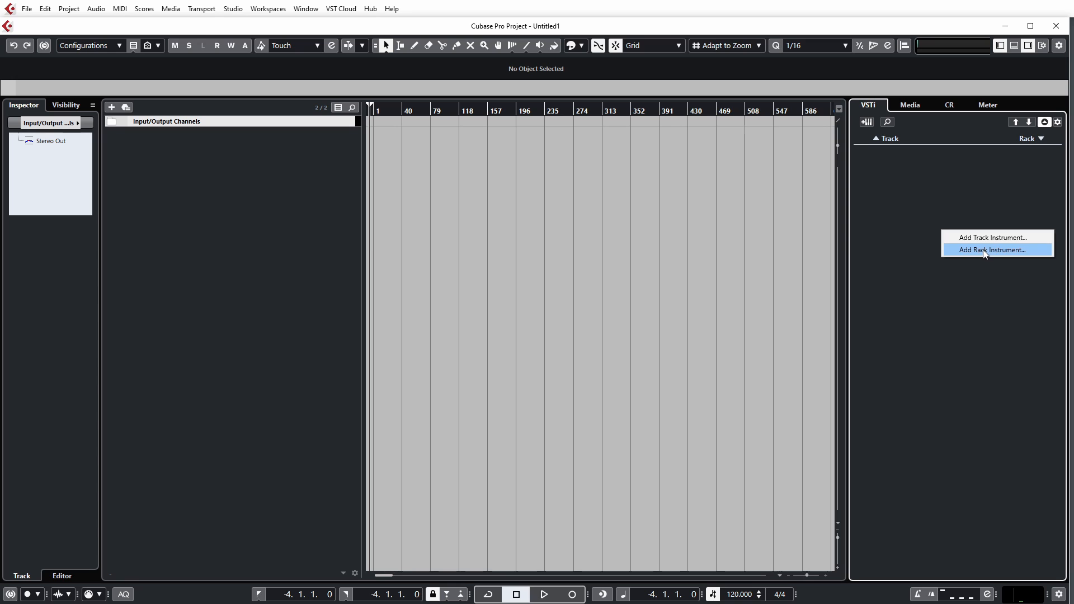
pyautogui.click(858, 275)
# Step: Add one instrument track using Kontakt with its audio output set to Stereo Out
pyautogui.rightClick(225, 245)
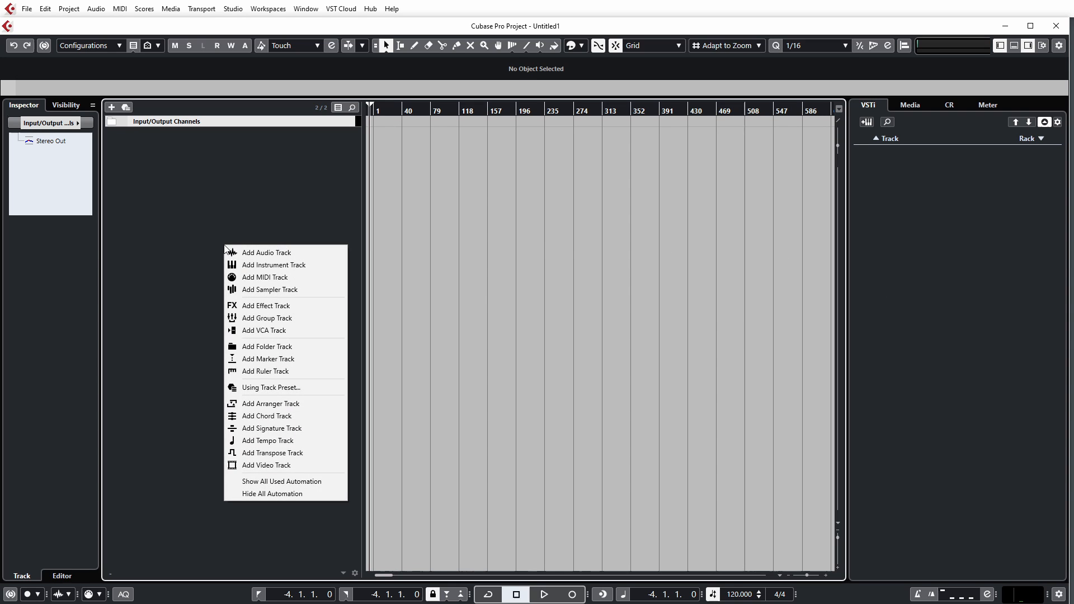
pyautogui.click(310, 265)
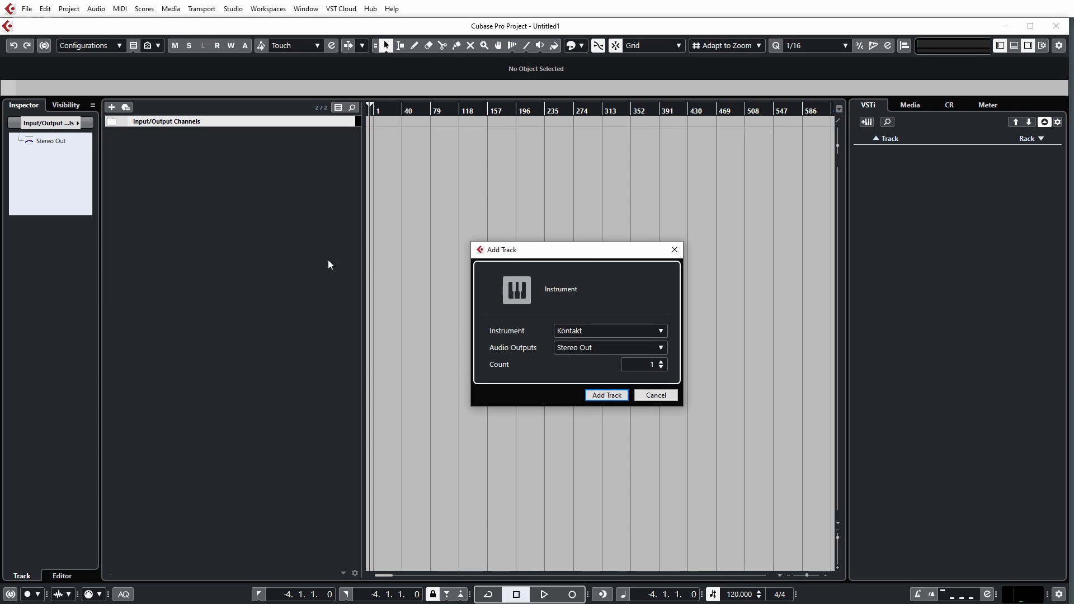
pyautogui.click(601, 397)
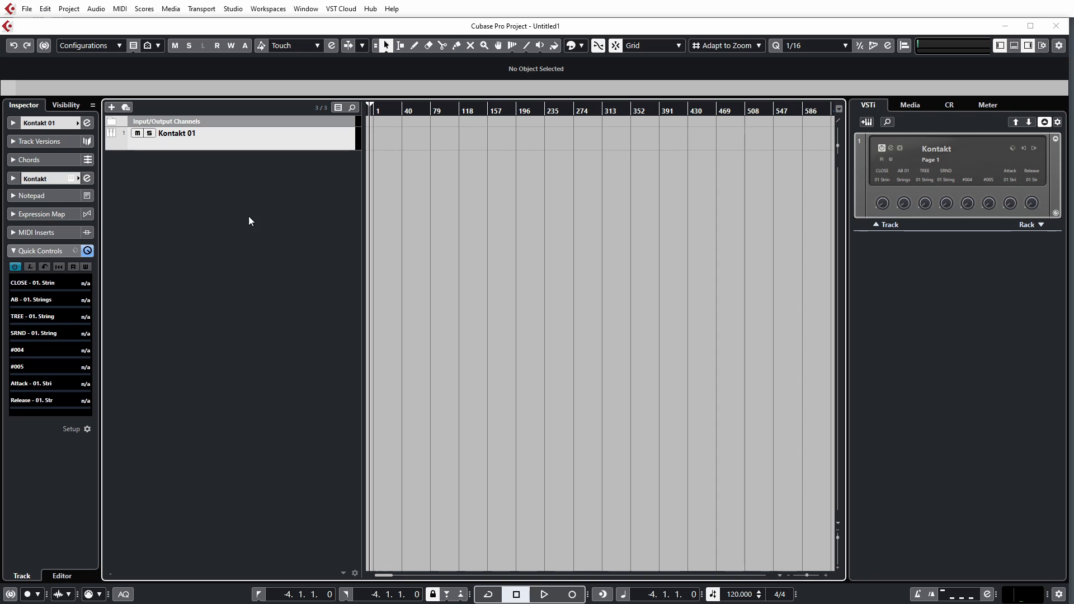
# Step: View the Kontakt 01 channel in the maximized MixConsole, then close the mixer
pyautogui.press('F3')
pyautogui.moveTo(623, 84); pyautogui.dragTo(537, 43)
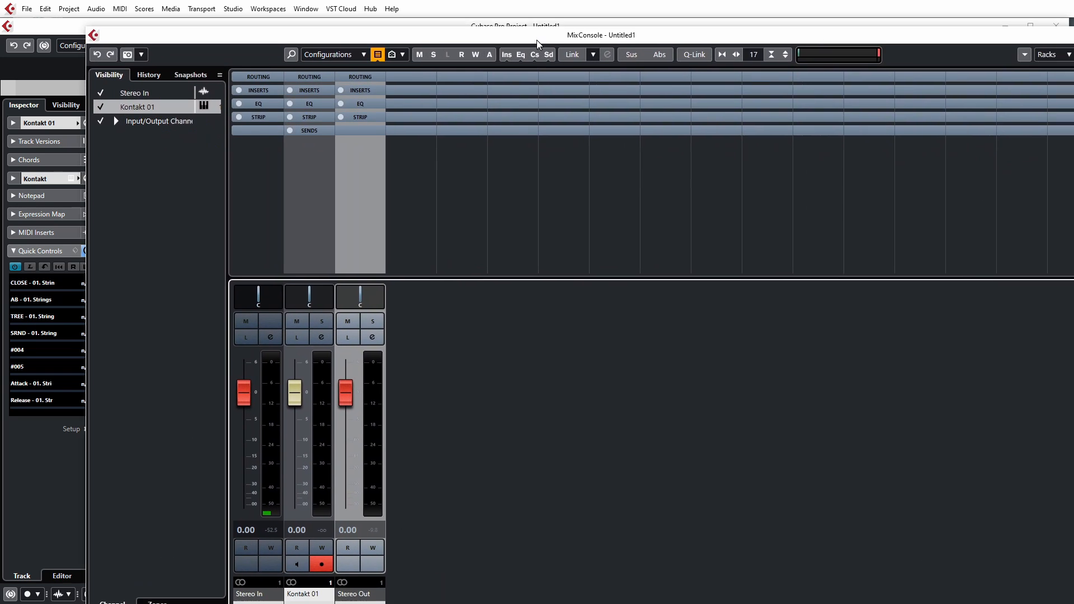
pyautogui.doubleClick(537, 43)
pyautogui.press('F3')
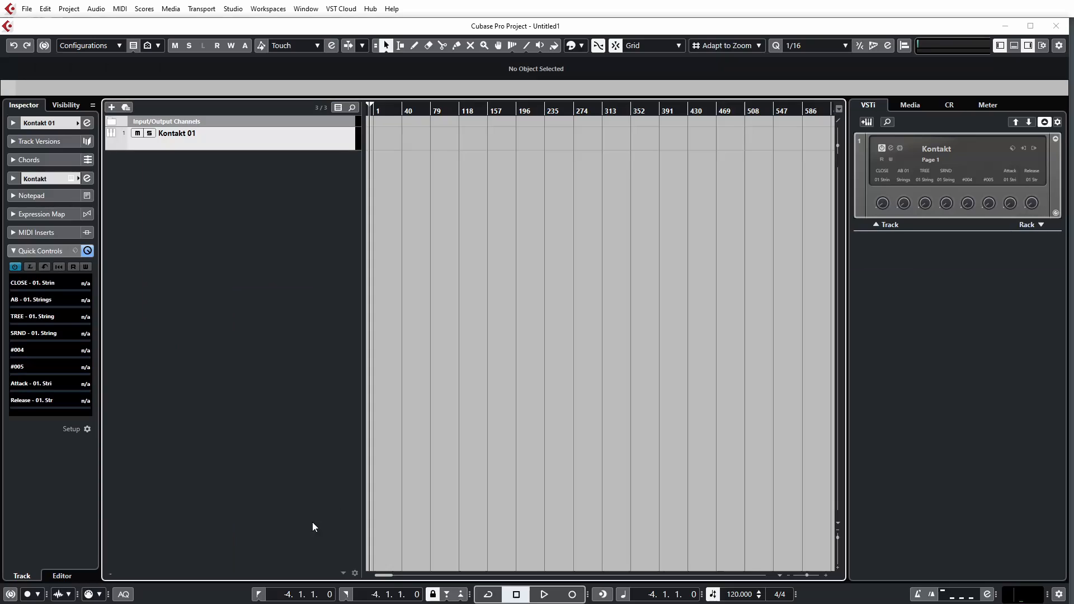
# Step: Open the Kontakt instrument and load the Metropolis Ark 1 Strings Low 8va patches Legato, Sustains, Tremolo and Spiccato into the rack
pyautogui.press('e')
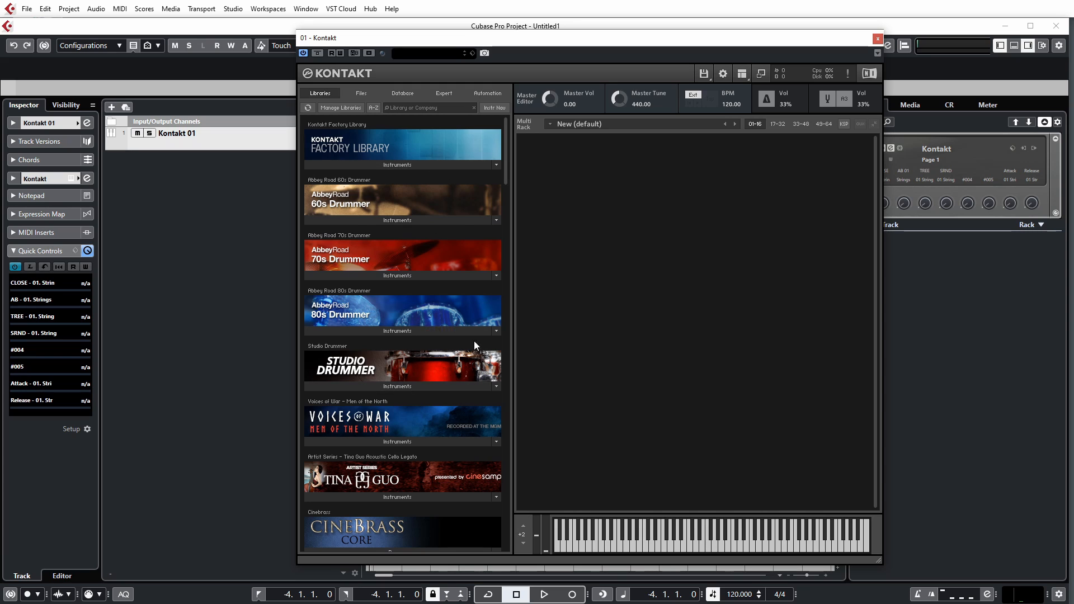
pyautogui.moveTo(505, 185); pyautogui.dragTo(514, 241)
pyautogui.click(410, 284)
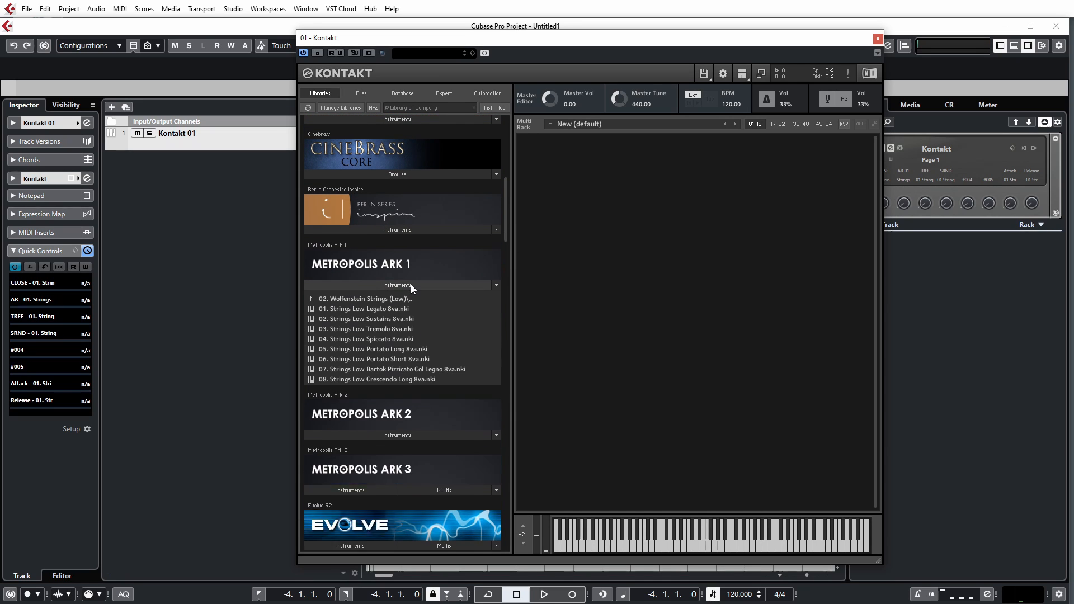
pyautogui.click(390, 310)
pyautogui.keyDown('shift'); pyautogui.click(391, 338); pyautogui.keyUp('shift')
pyautogui.moveTo(391, 338); pyautogui.dragTo(660, 292)
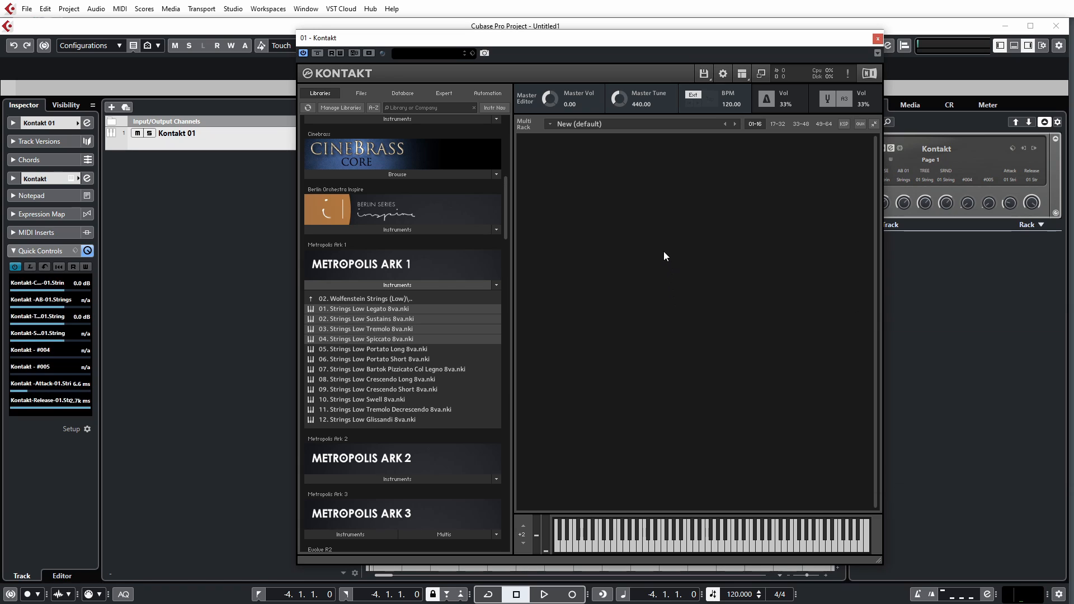
# Step: Add four MIDI tracks below Kontakt 01 and move the Kontakt window clear of the track list
pyautogui.rightClick(261, 147)
pyautogui.moveTo(279, 152)
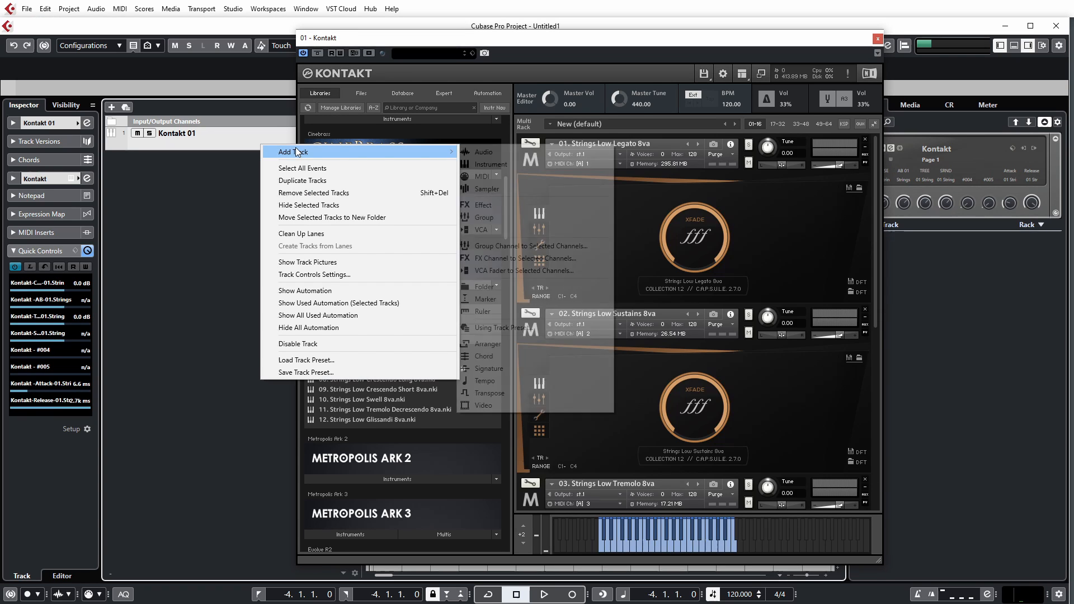
pyautogui.click(515, 176)
pyautogui.click(661, 345)
pyautogui.click(661, 345)
pyautogui.click(661, 345)
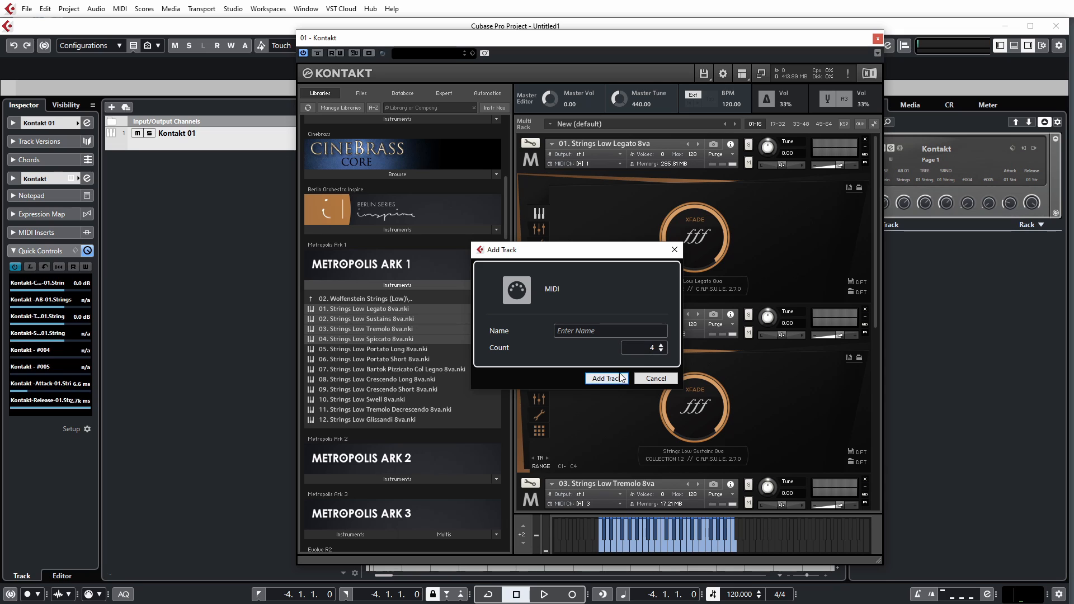
pyautogui.click(606, 378)
pyautogui.moveTo(550, 39); pyautogui.dragTo(647, 58)
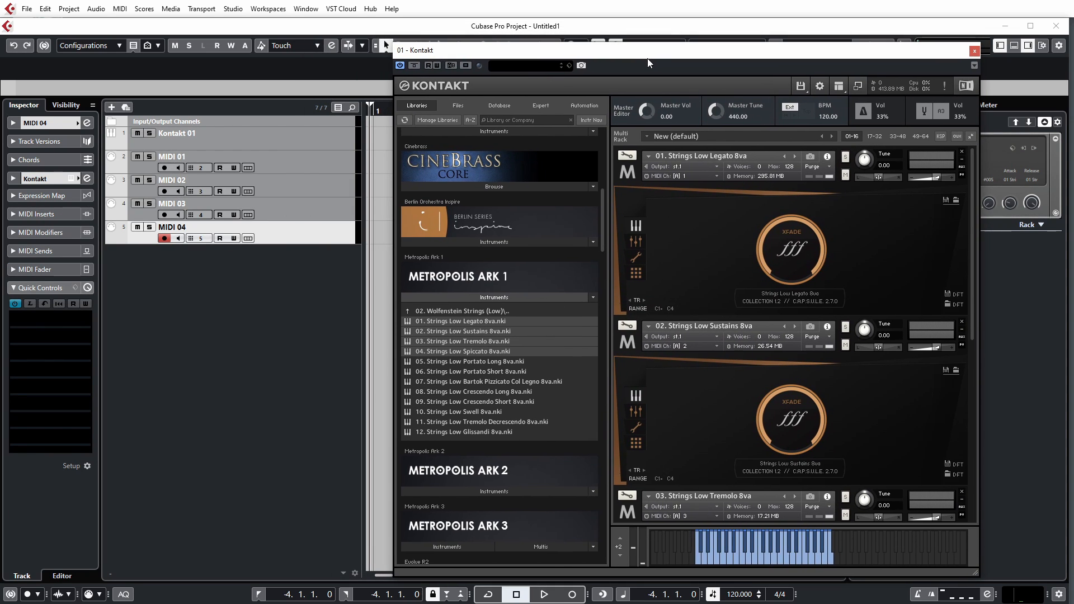
# Step: Load the plug-in's default quick controls for the MIDI 01 track
pyautogui.click(288, 163)
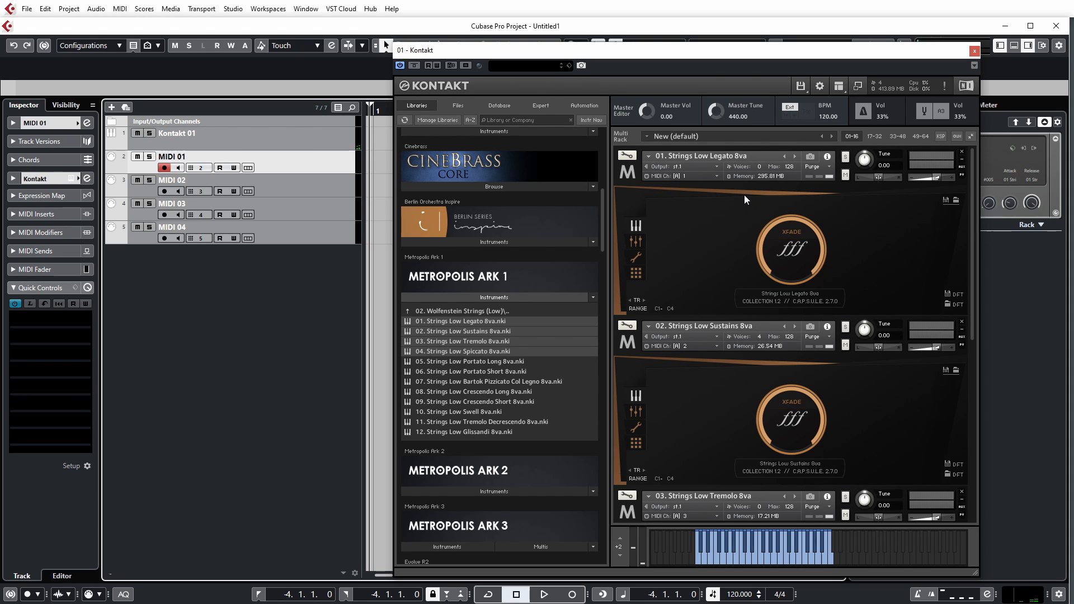
pyautogui.click(297, 140)
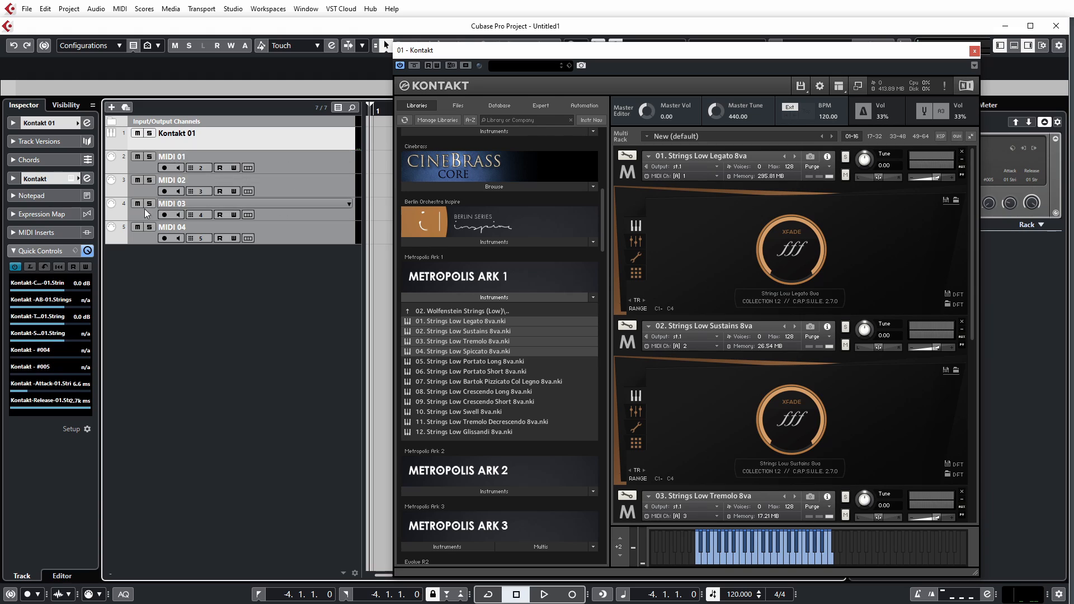
pyautogui.click(325, 162)
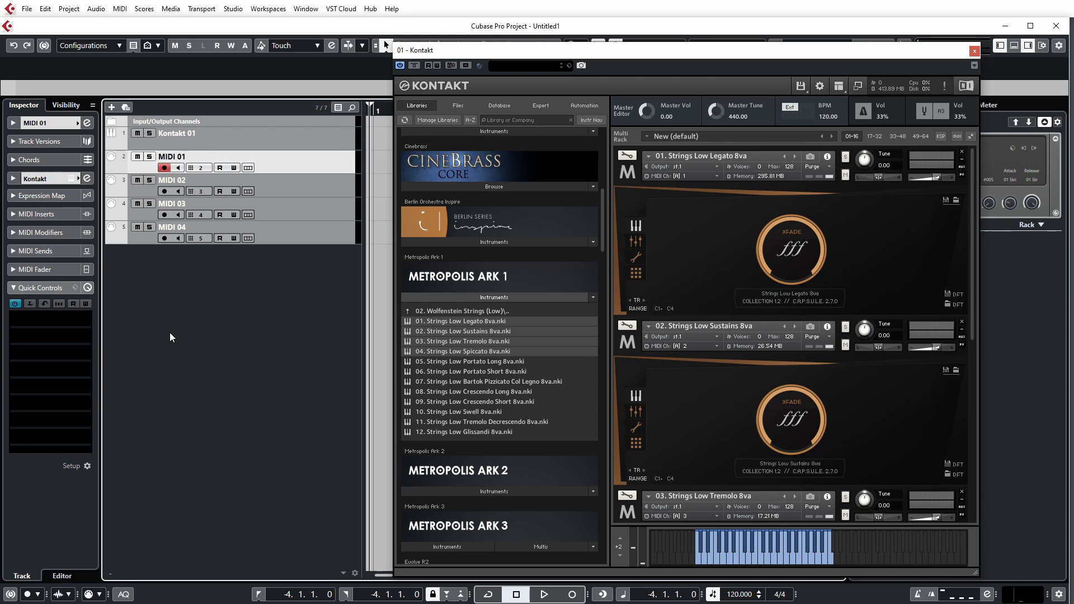
pyautogui.click(46, 304)
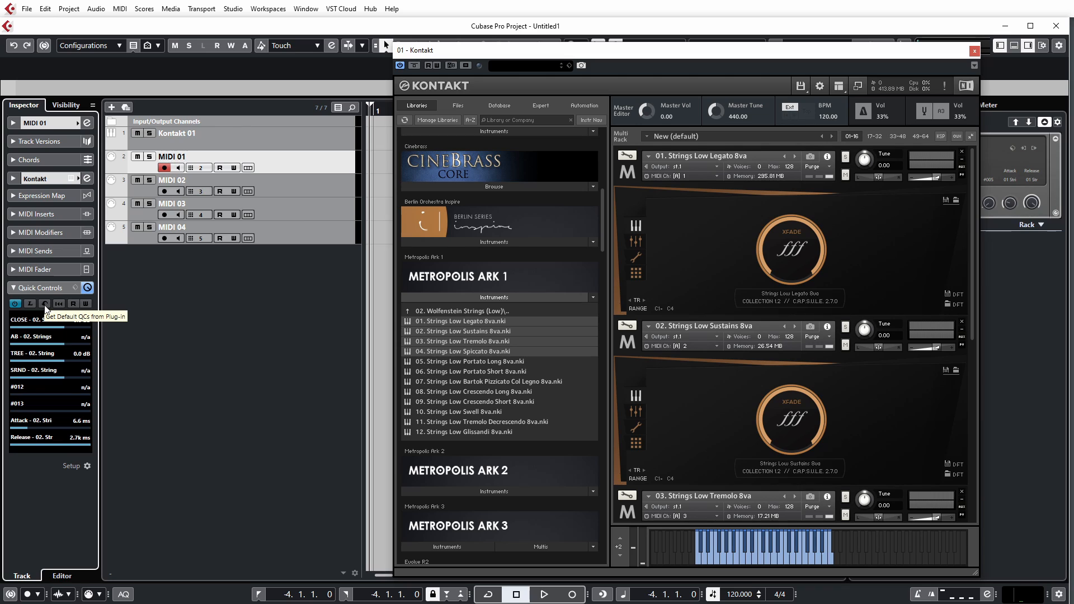
# Step: Switch back and forth between MIDI 01 and MIDI 02 to compare their quick controls
pyautogui.press('Down')
pyautogui.press('Up')
pyautogui.press('Down')
pyautogui.press('Up')
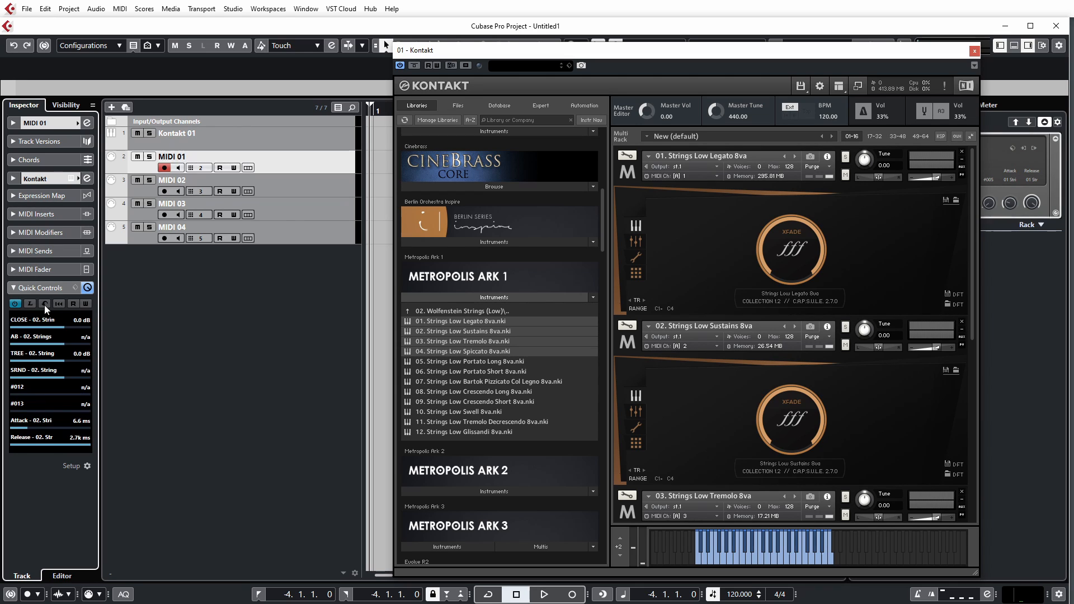
pyautogui.press('Down')
pyautogui.press('Up')
pyautogui.press('Down')
pyautogui.press('Up')
# Step: Load the plug-in's default quick controls for the MIDI 02, MIDI 03 and MIDI 04 tracks
pyautogui.press('Down')
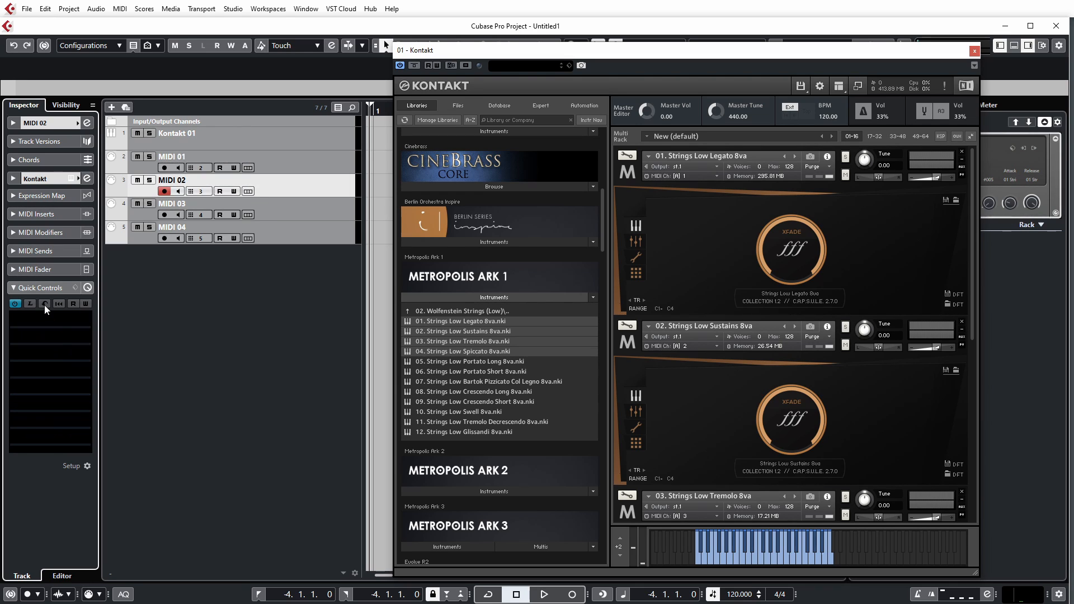
pyautogui.click(45, 304)
pyautogui.press('Down')
pyautogui.press('Down')
pyautogui.click(44, 304)
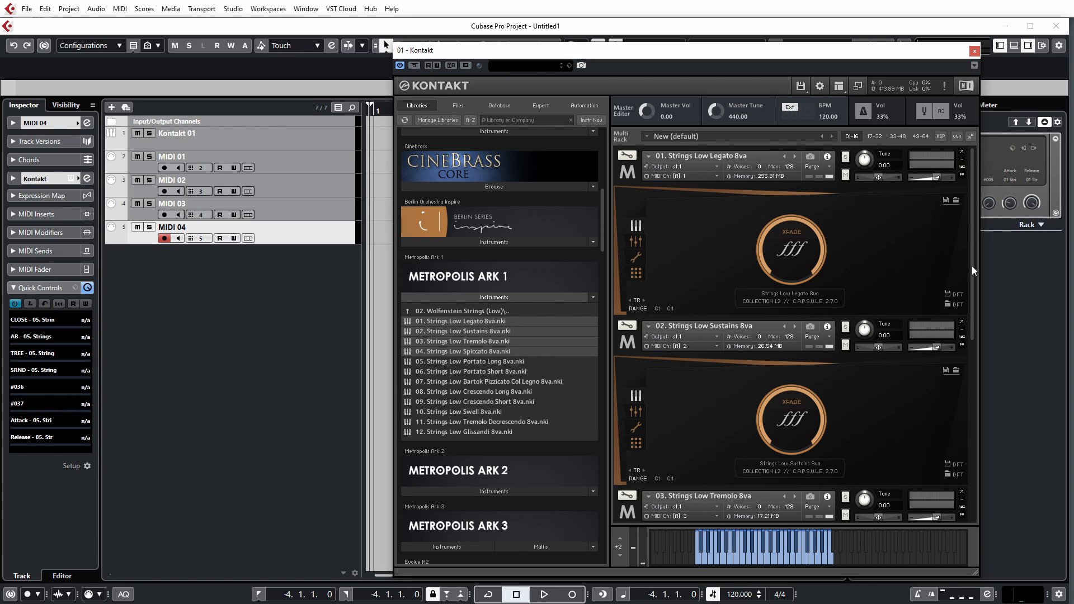
# Step: Show the microphone mixer page of the Strings Low Spiccato 8va instrument in Kontakt
pyautogui.moveTo(972, 266); pyautogui.dragTo(977, 388)
pyautogui.moveTo(974, 351); pyautogui.dragTo(974, 417)
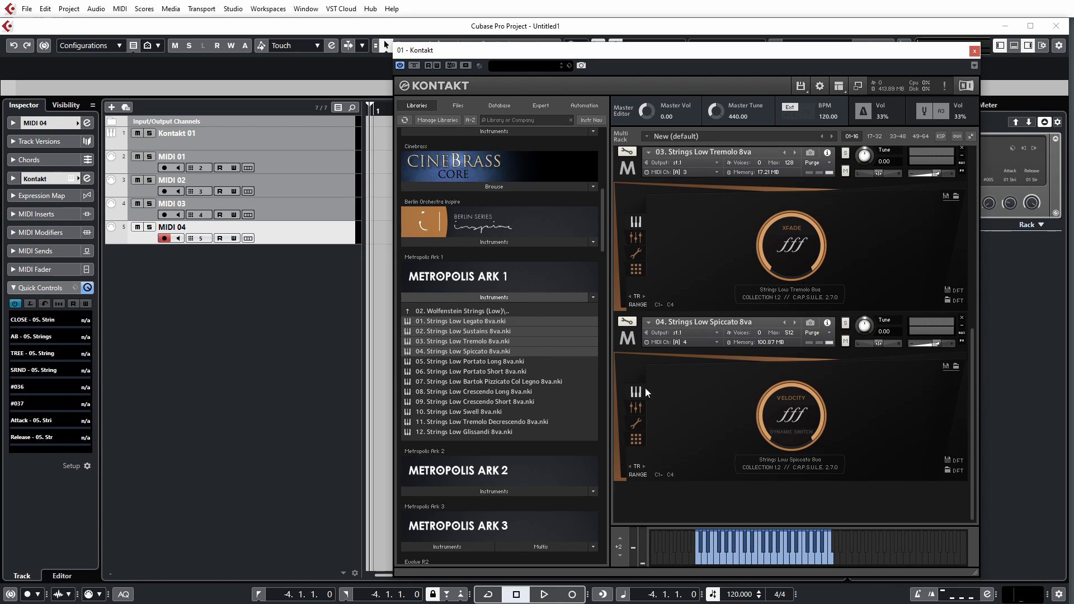
pyautogui.click(638, 408)
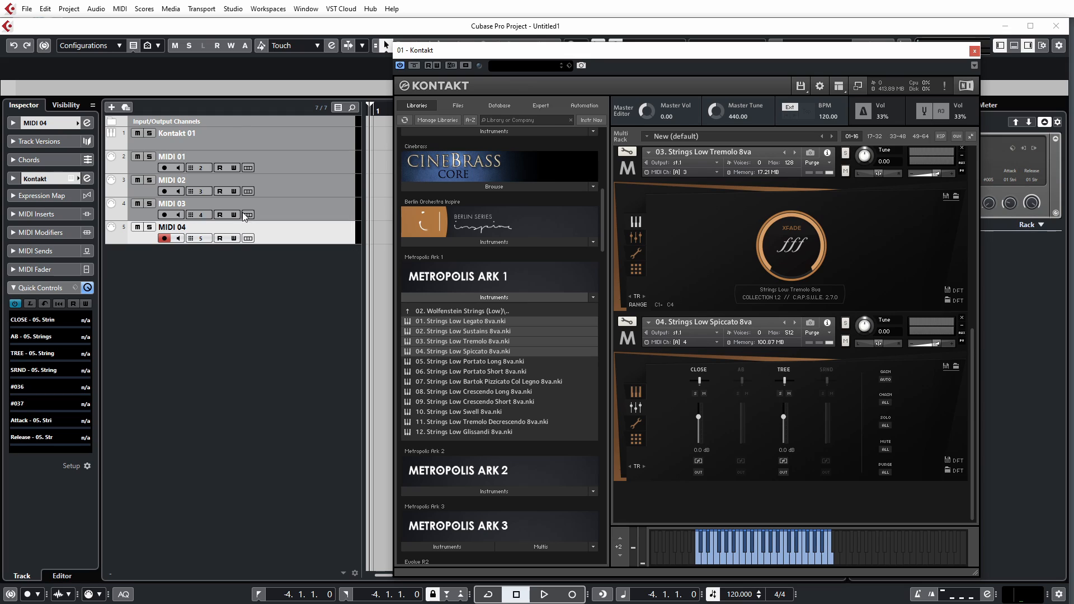
pyautogui.click(34, 323)
pyautogui.click(229, 319)
pyautogui.click(142, 294)
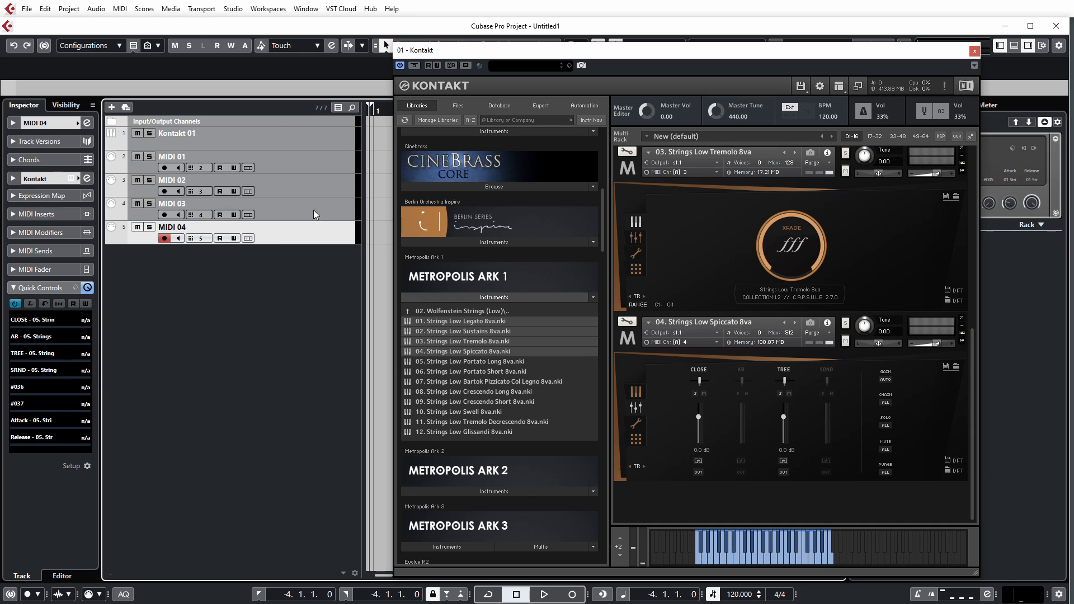
pyautogui.click(314, 211)
pyautogui.click(309, 233)
pyautogui.click(27, 304)
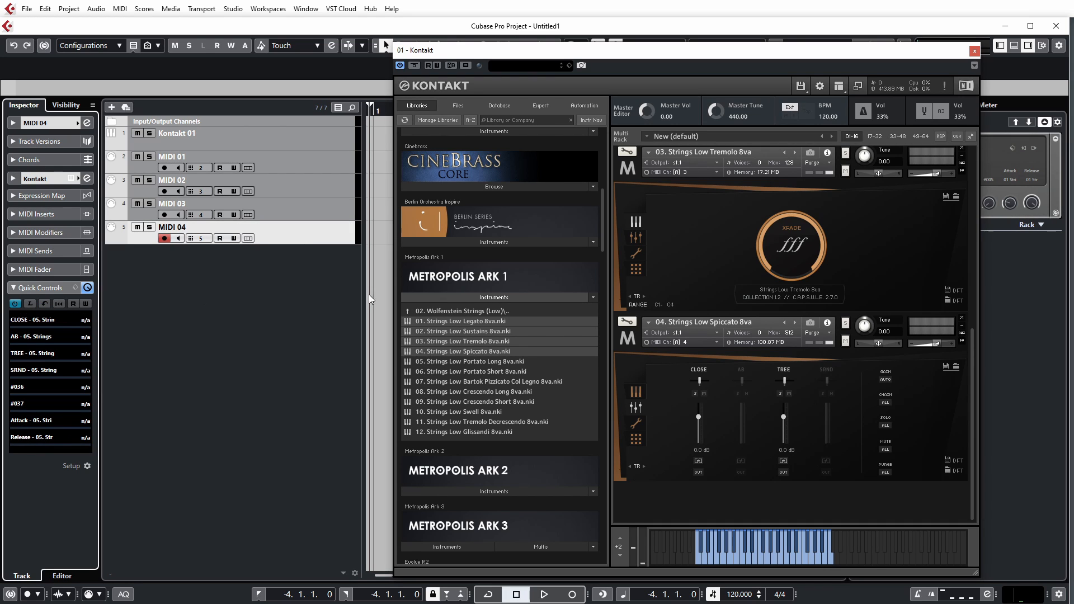
# Step: Remove the MIDI 04 track and set the CLOSE quick control of MIDI 03 to -0.3 dB
pyautogui.rightClick(316, 238)
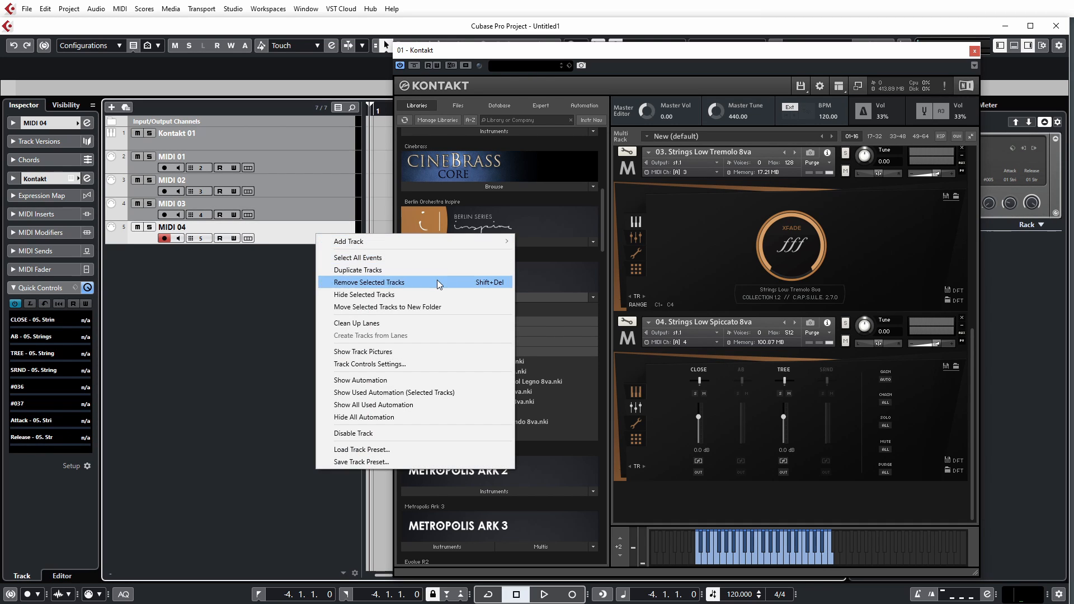
pyautogui.click(343, 281)
pyautogui.moveTo(66, 328); pyautogui.dragTo(37, 347)
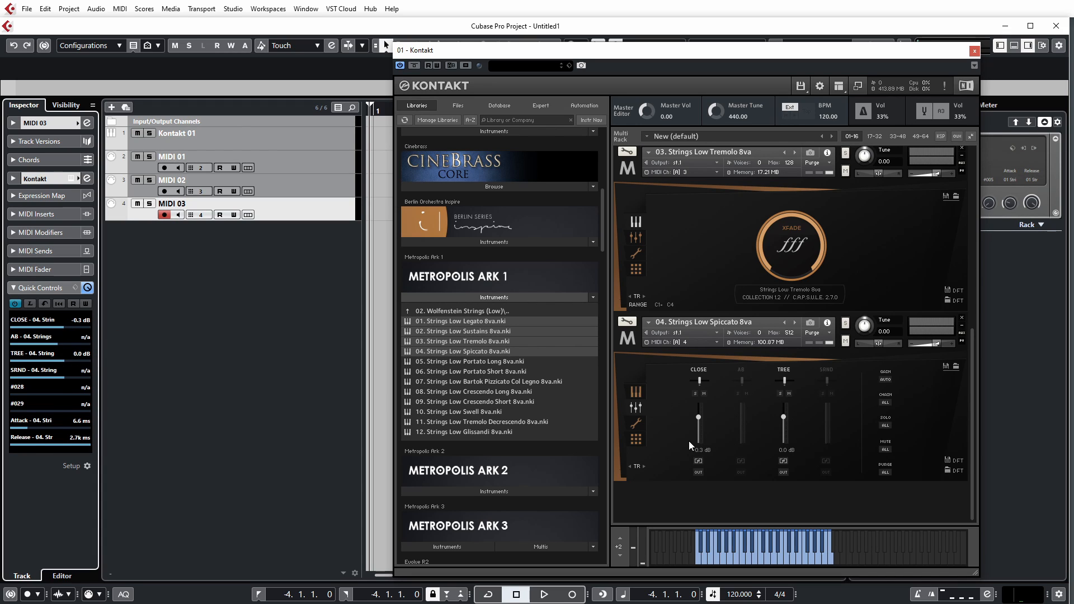
pyautogui.moveTo(973, 366); pyautogui.dragTo(987, 146)
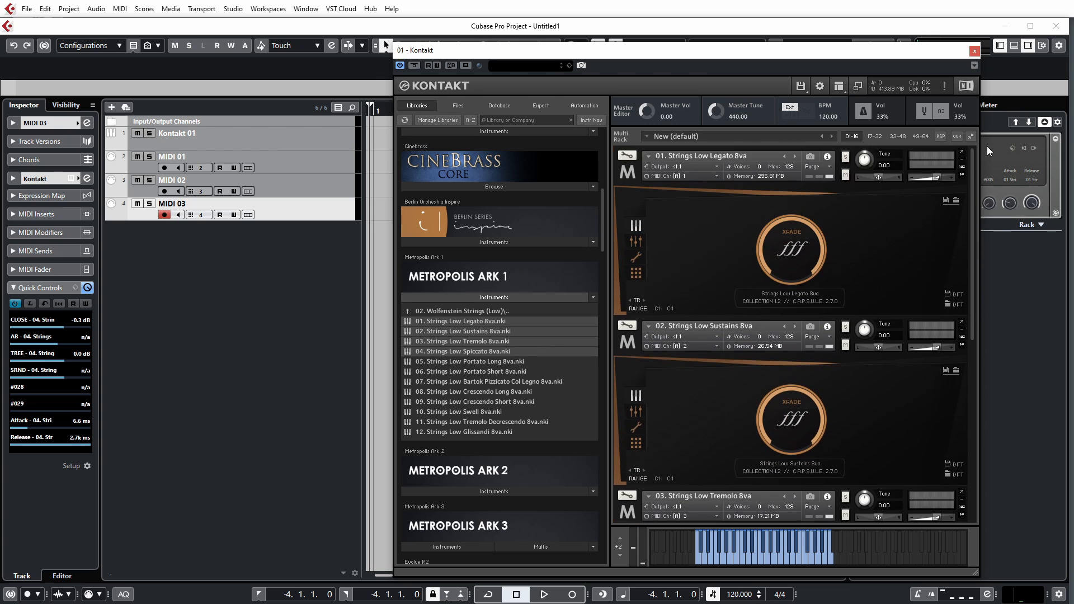
# Step: Open the MixConsole behind the Kontakt window and display Kontakt's Outputs section
pyautogui.press('F3')
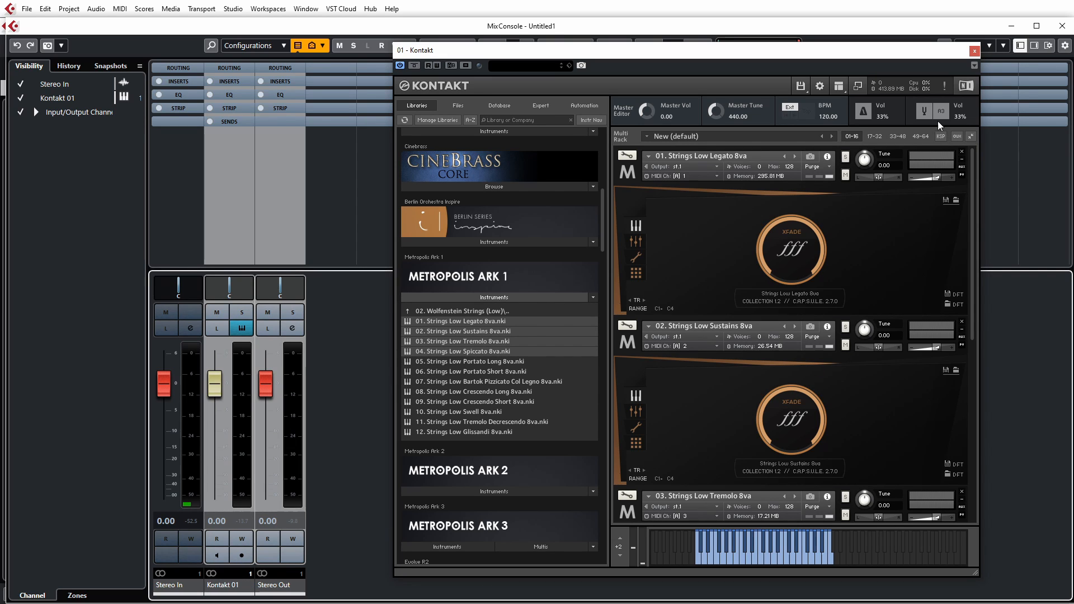
pyautogui.moveTo(924, 59); pyautogui.dragTo(820, 55)
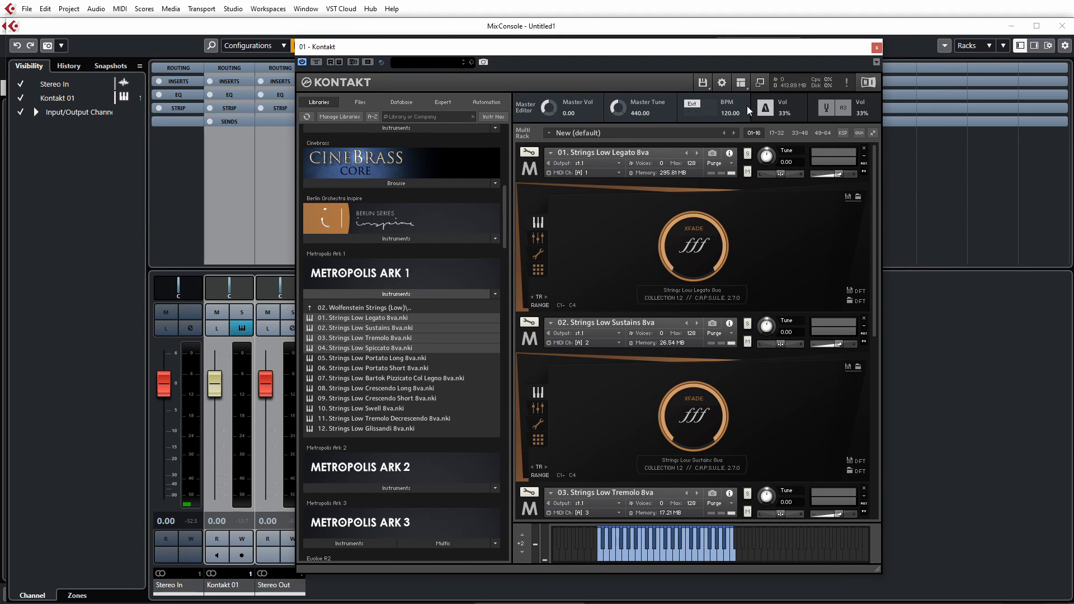
pyautogui.click(740, 83)
pyautogui.click(754, 127)
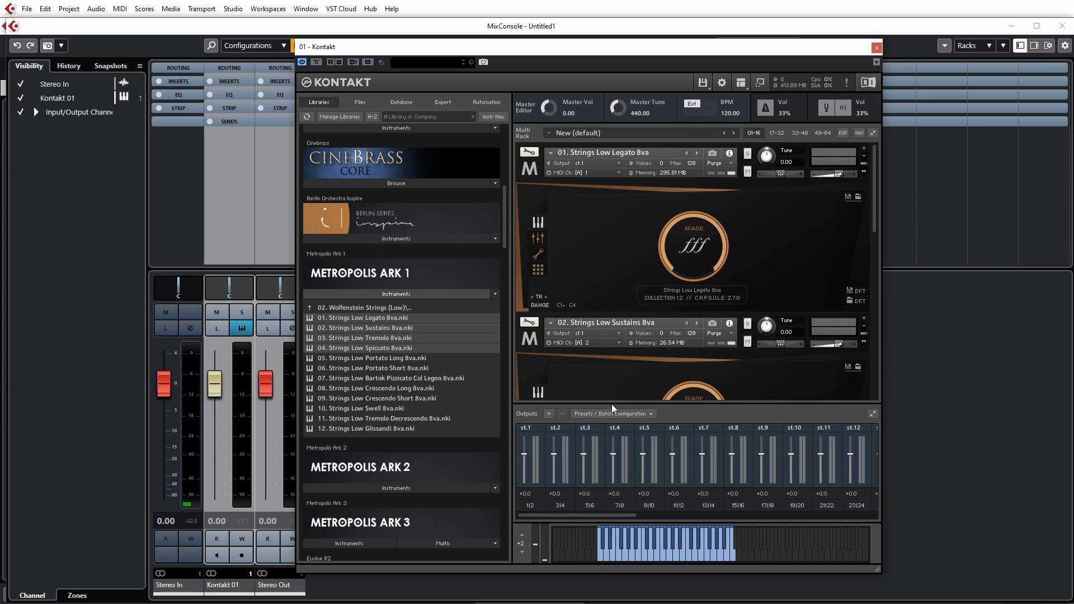
# Step: Clear Kontakt's output section and create one individual channel for each loaded instrument, then check the instruments' output assignments
pyautogui.click(629, 415)
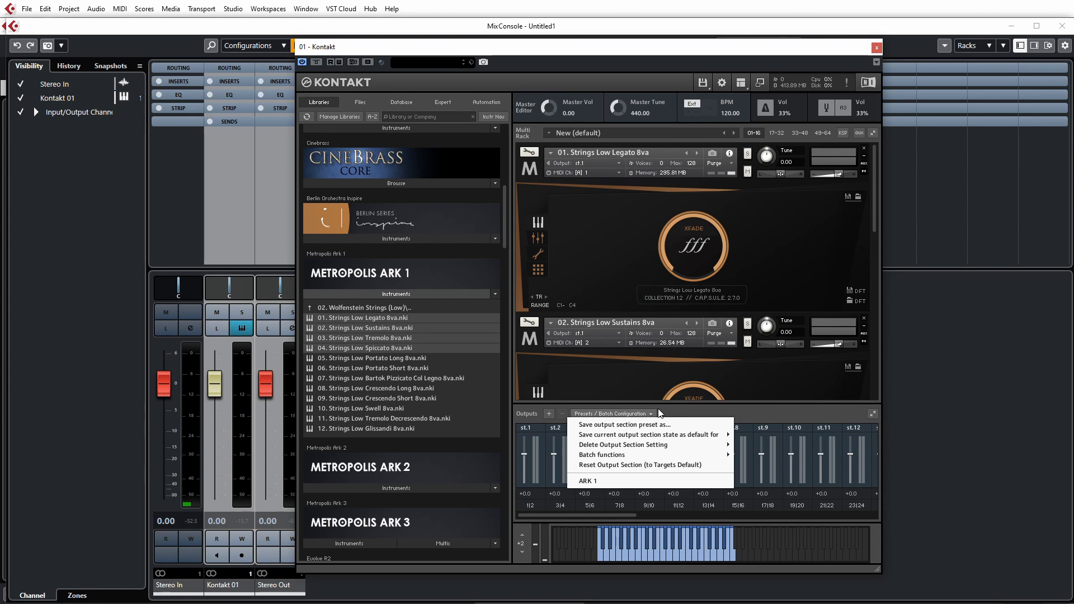
pyautogui.moveTo(656, 455)
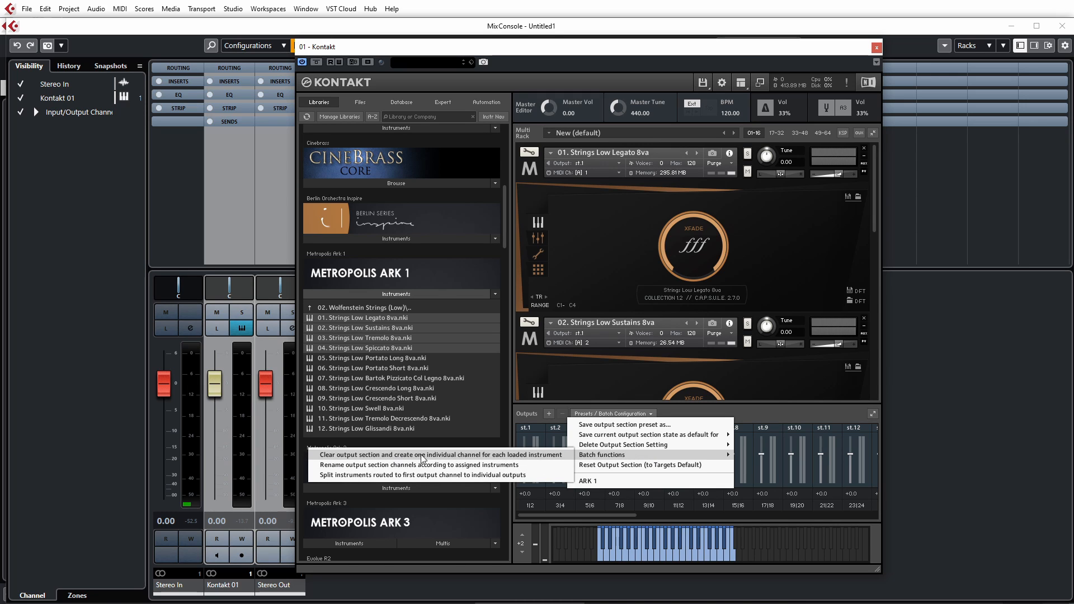
pyautogui.click(480, 455)
pyautogui.click(1005, 450)
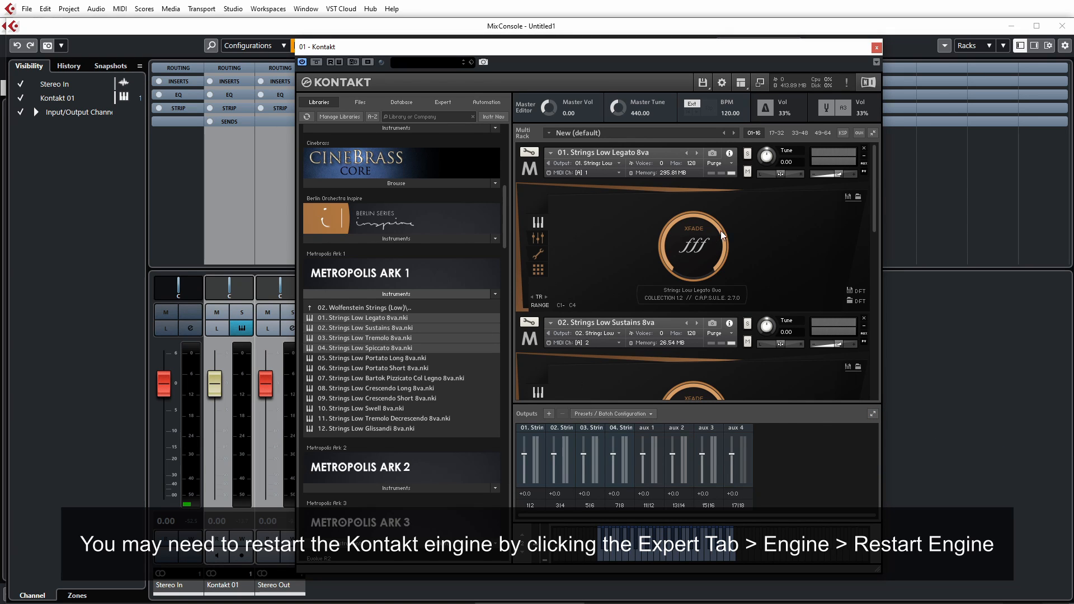
pyautogui.moveTo(876, 221); pyautogui.dragTo(879, 253)
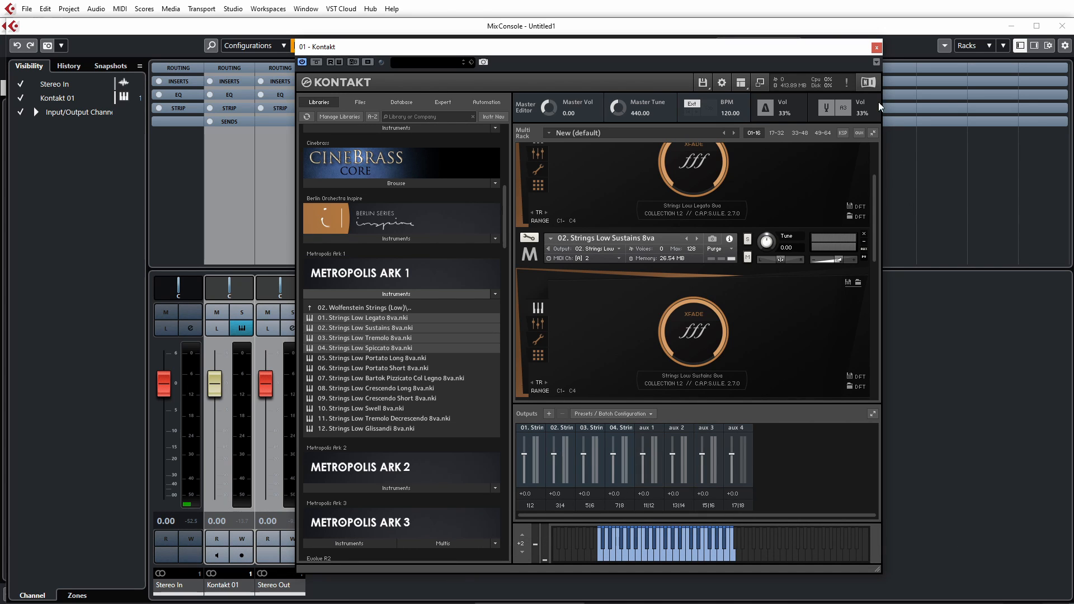
pyautogui.moveTo(769, 49); pyautogui.dragTo(832, 60)
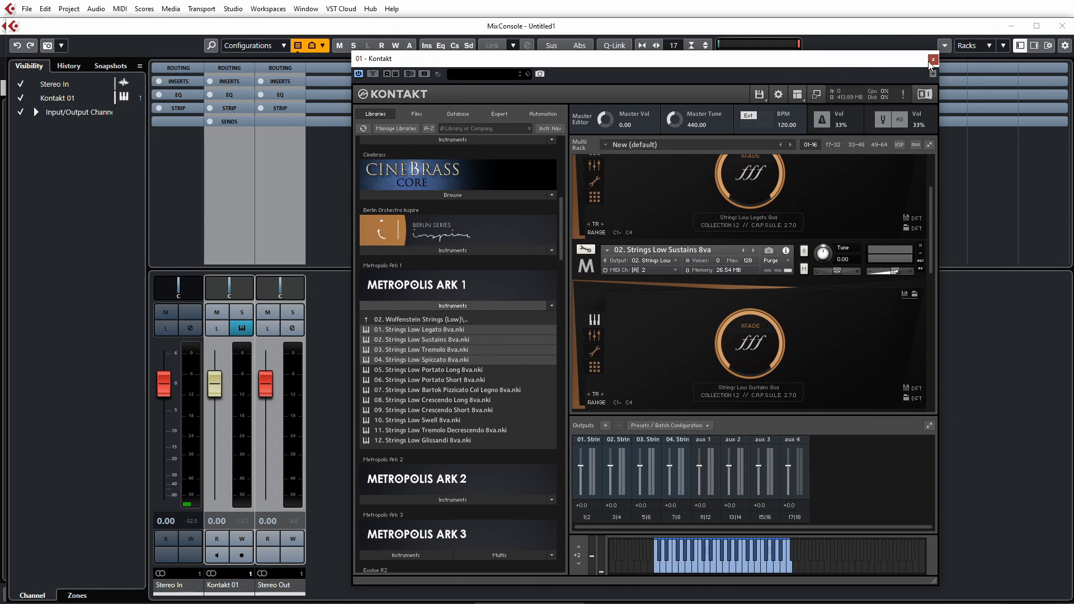
# Step: Close the Kontakt and MixConsole windows and activate Kontakt's additional outputs st.2, st.3 and st.4
pyautogui.click(934, 60)
pyautogui.click(1055, 28)
pyautogui.click(1034, 147)
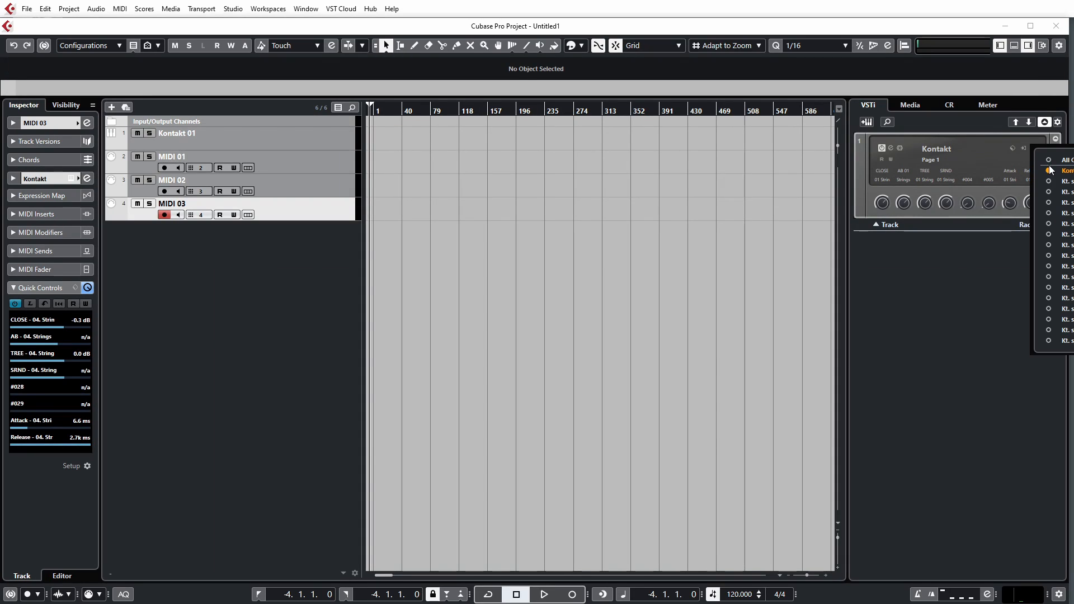
pyautogui.click(1049, 192)
pyautogui.click(1048, 203)
pyautogui.click(344, 166)
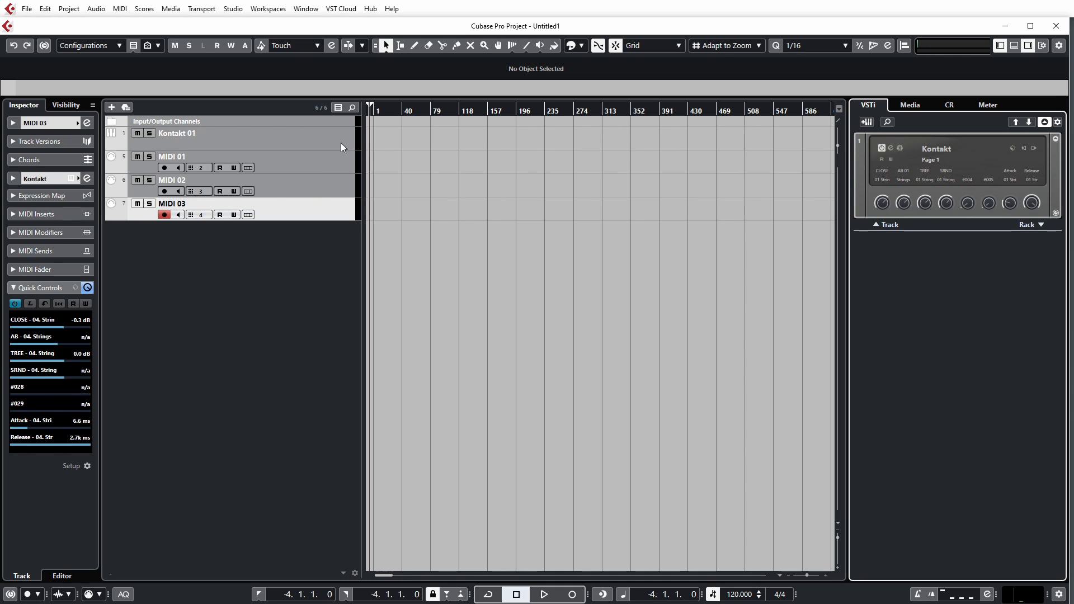
# Step: Reopen Kontakt with a compact instrument list and rename the Kontakt 01 track as 01. Strings Low Legato 8va
pyautogui.click(341, 143)
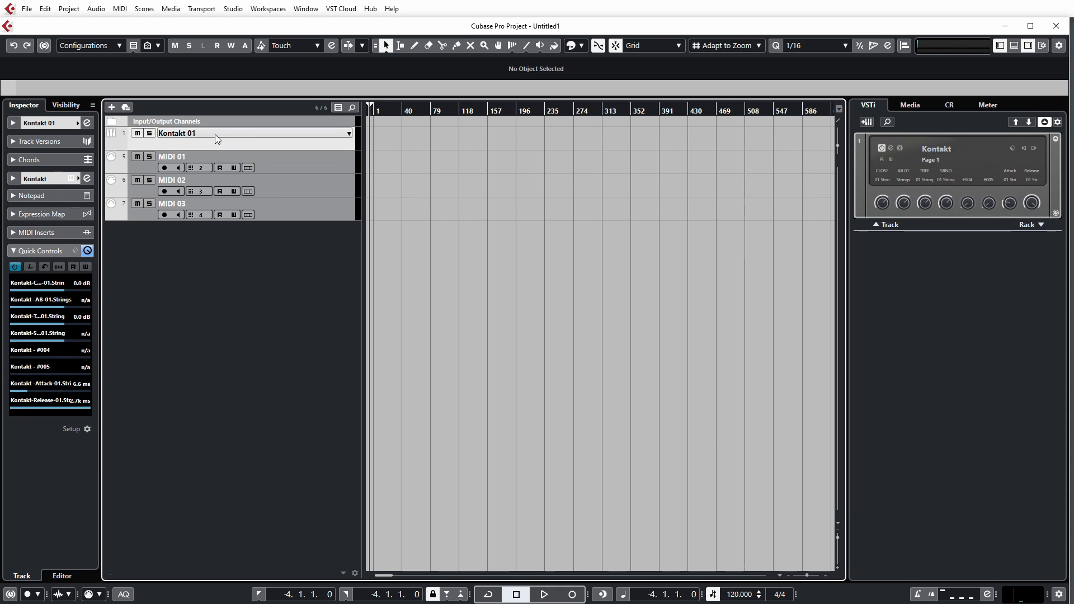
pyautogui.press('e')
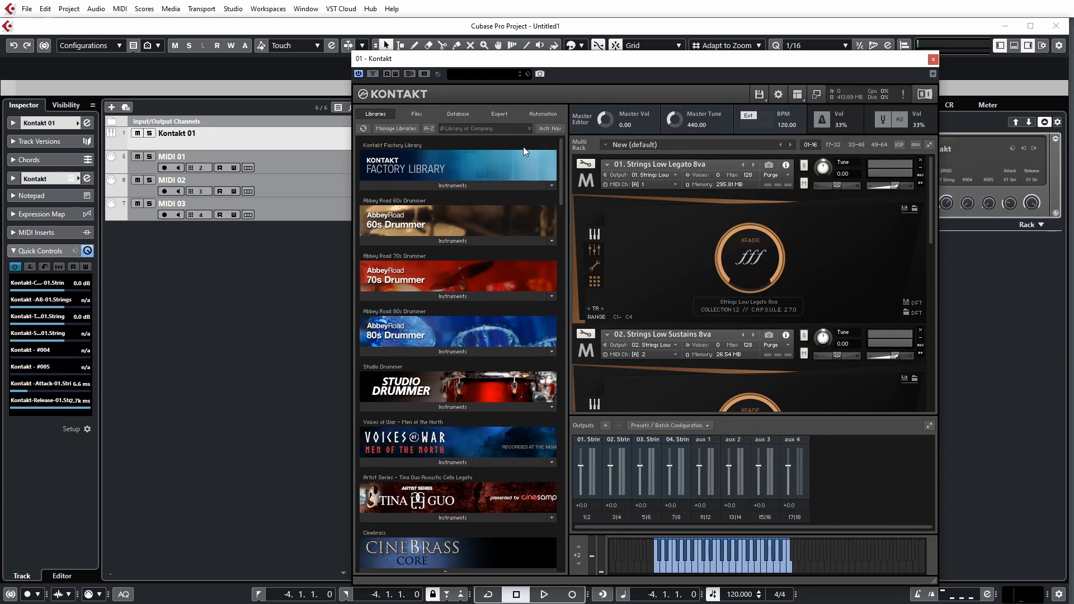
pyautogui.doubleClick(699, 163)
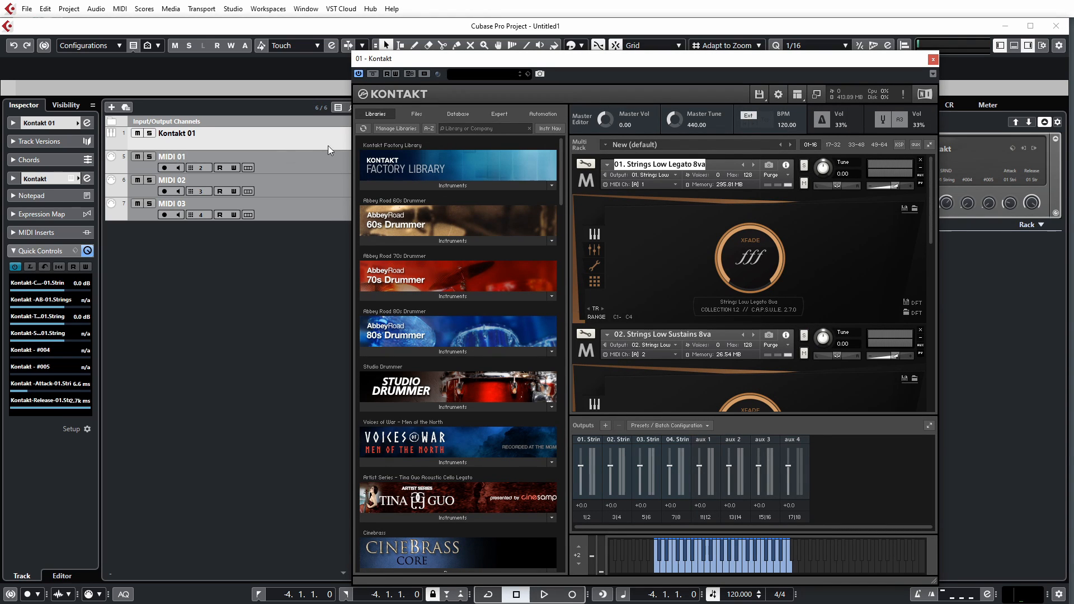
pyautogui.click(928, 145)
pyautogui.doubleClick(709, 163)
pyautogui.hotkey('ctrl', 'c')
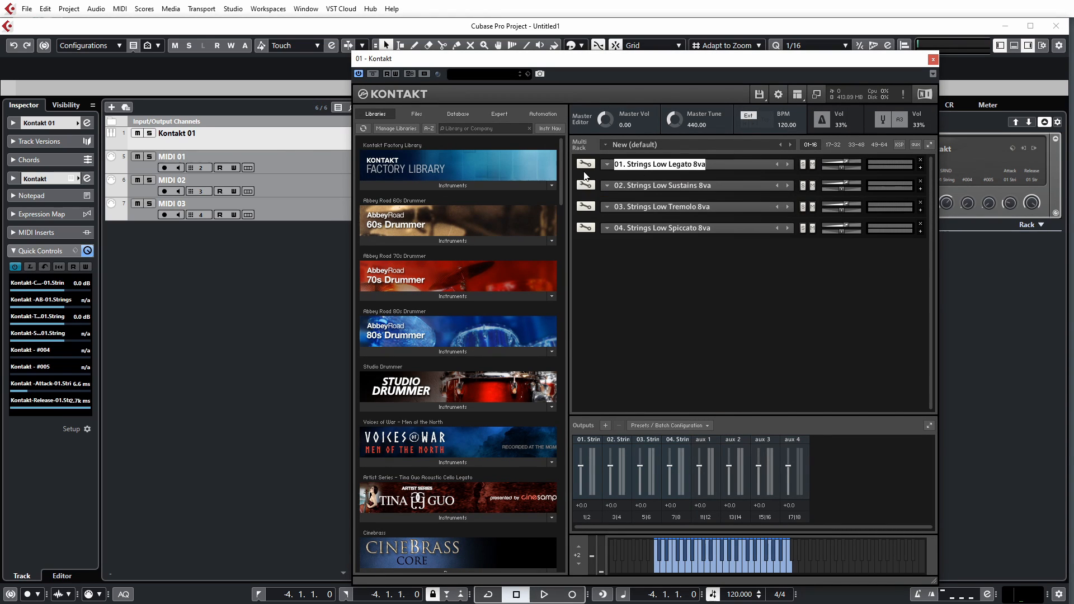
pyautogui.doubleClick(235, 134)
pyautogui.hotkey('ctrl', 'v')
# Step: Rename MIDI 01 as 02. Strings Low Sustains 8va and MIDI 02 as 03. Strings Low Tremolo 8va, copying the names from Kontakt
pyautogui.doubleClick(680, 186)
pyautogui.hotkey('ctrl', 'c')
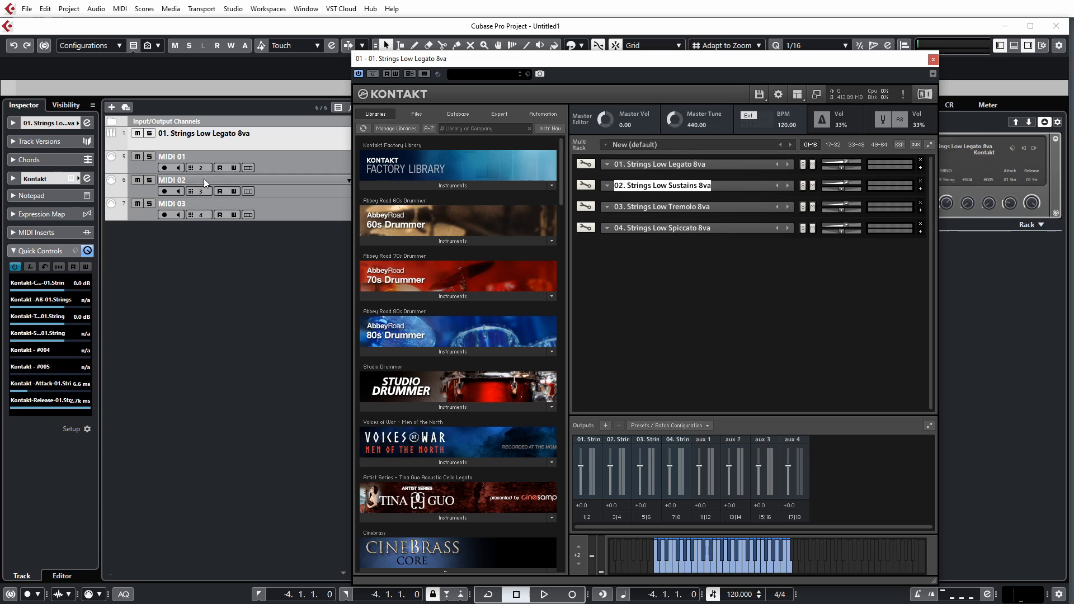
pyautogui.doubleClick(246, 157)
pyautogui.hotkey('ctrl', 'v')
pyautogui.doubleClick(638, 206)
pyautogui.hotkey('ctrl', 'c')
pyautogui.doubleClick(246, 180)
pyautogui.hotkey('ctrl', 'v')
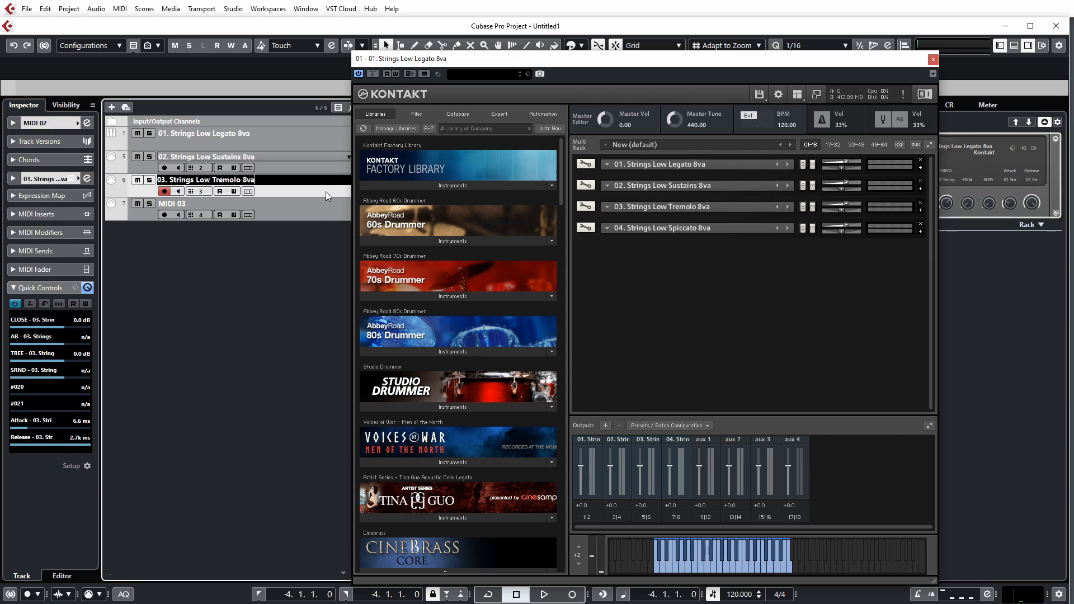
# Step: Rename the MIDI 03 track as 04. Strings Low Spiccato 8va, using the name copied from Kontakt
pyautogui.doubleClick(632, 227)
pyautogui.hotkey('ctrl', 'c')
pyautogui.doubleClick(253, 204)
pyautogui.hotkey('ctrl', 'v')
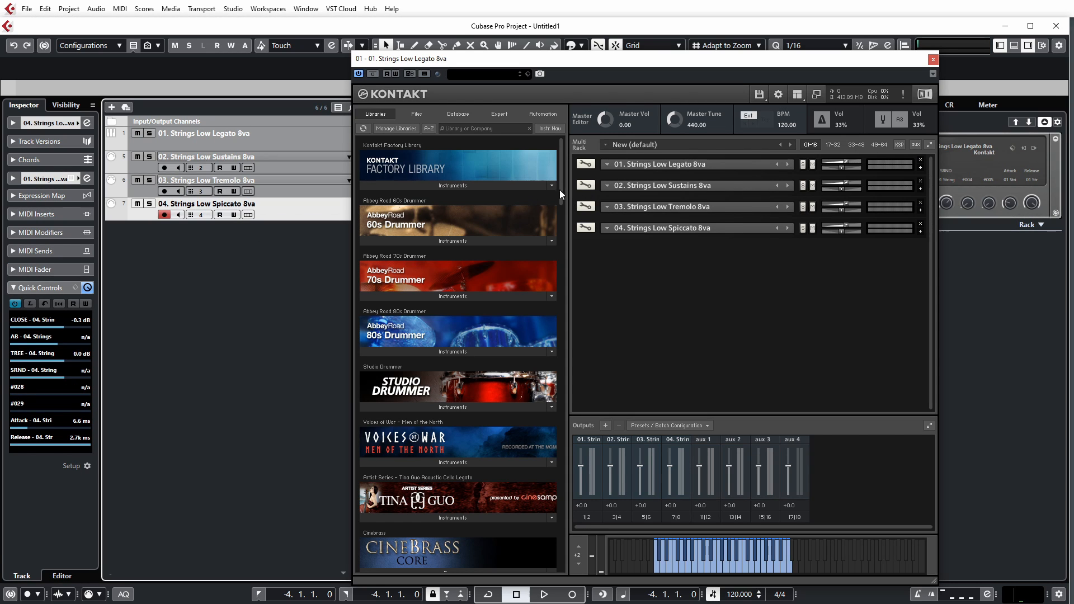
# Step: Show the MixConsole in the project window's lower zone and move the Kontakt window clear of its channels
pyautogui.click(609, 63)
pyautogui.moveTo(608, 66); pyautogui.dragTo(637, 59)
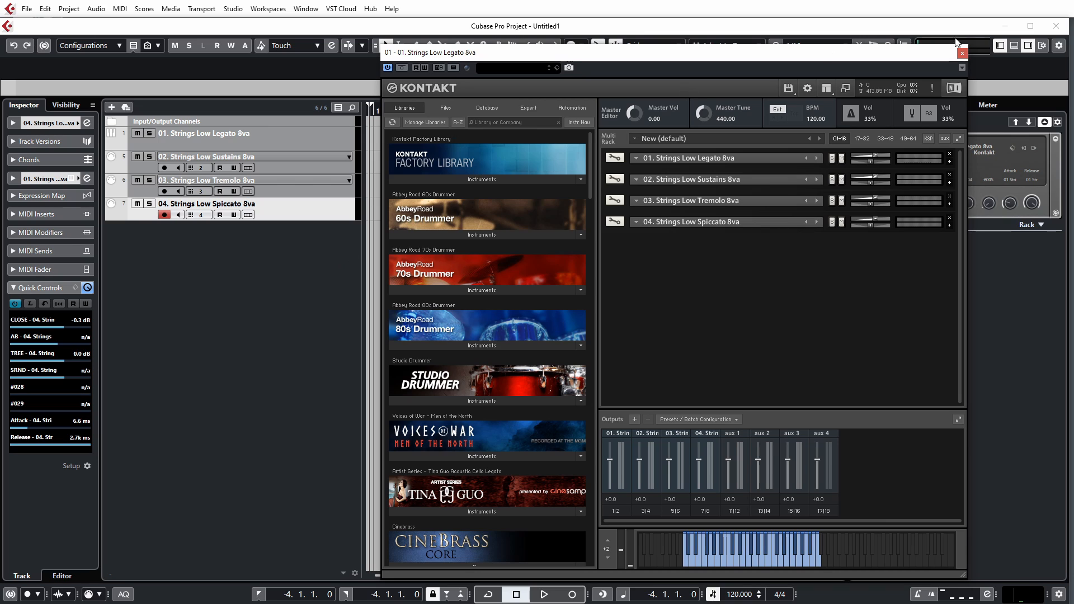
pyautogui.click(1013, 45)
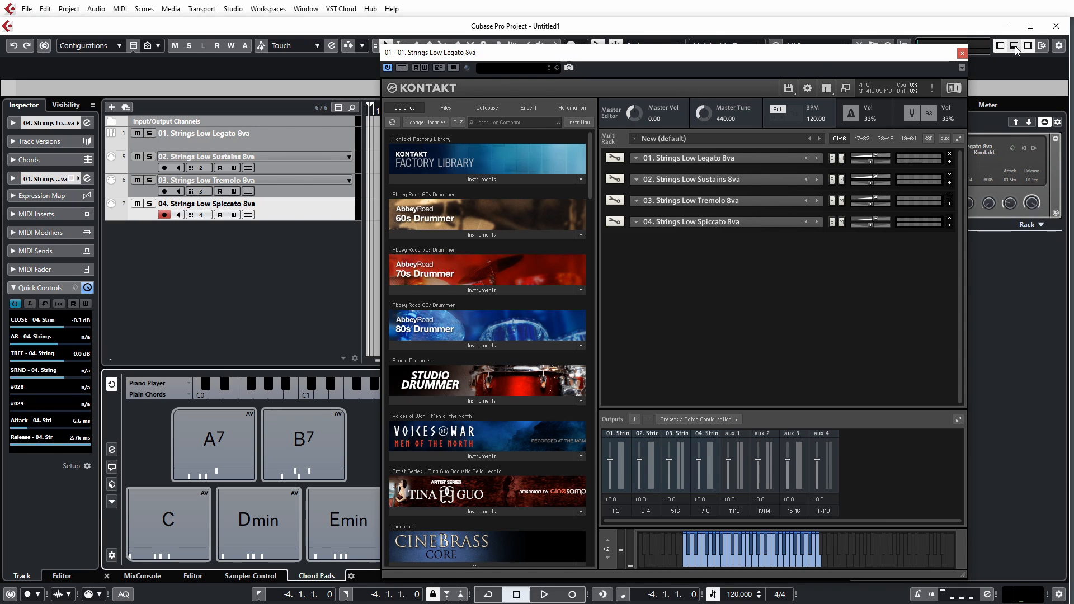
pyautogui.click(164, 576)
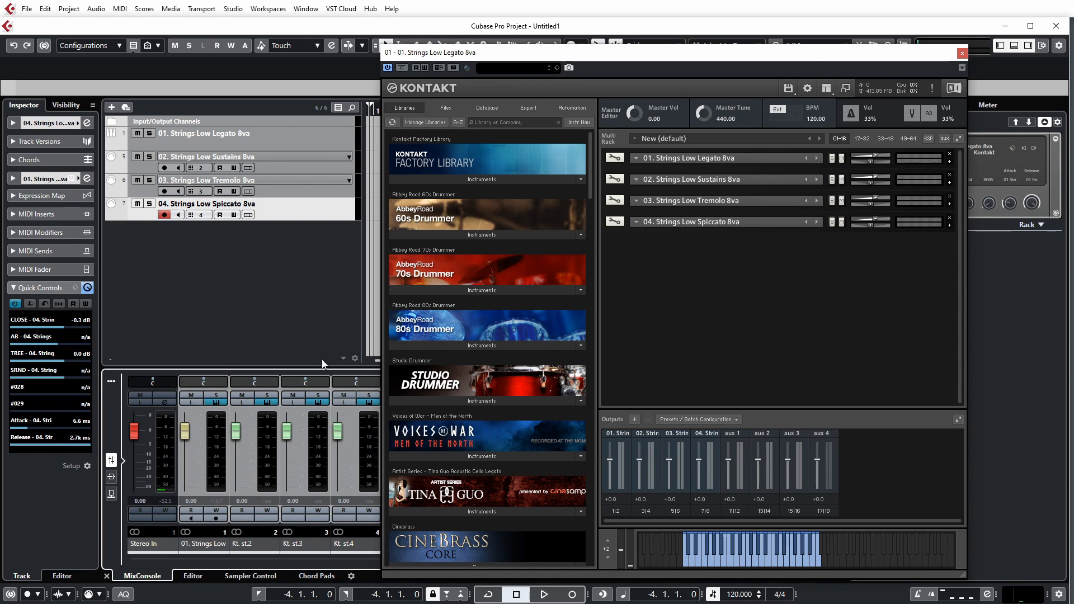
pyautogui.moveTo(651, 54); pyautogui.dragTo(752, 43)
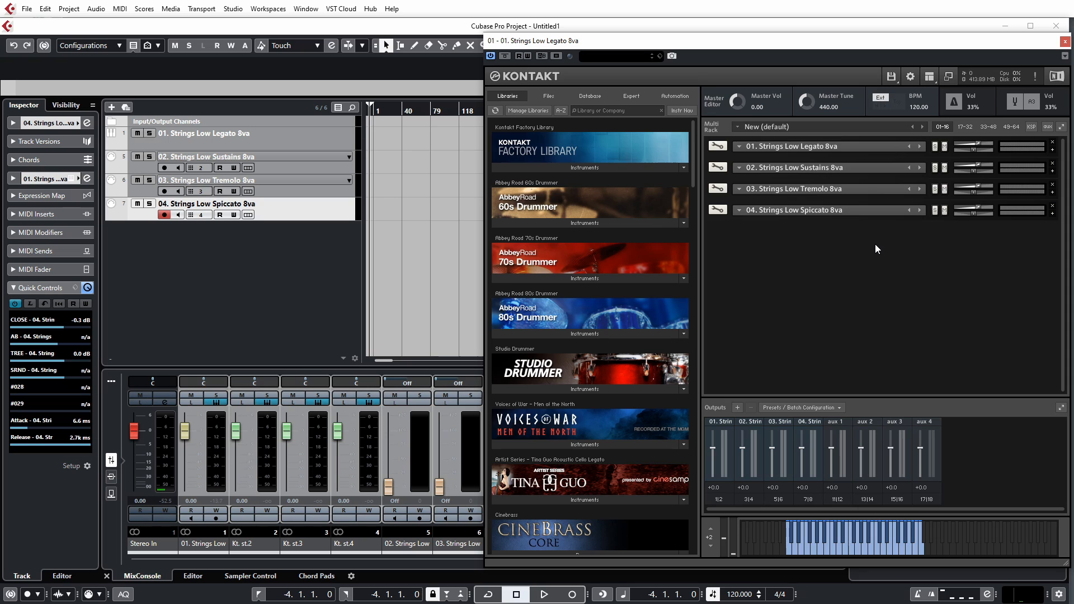
# Step: Rename the Kt. st.2 mixer channel as 02. Strings Low Sustains 8va, copying the name from Kontakt
pyautogui.doubleClick(790, 146)
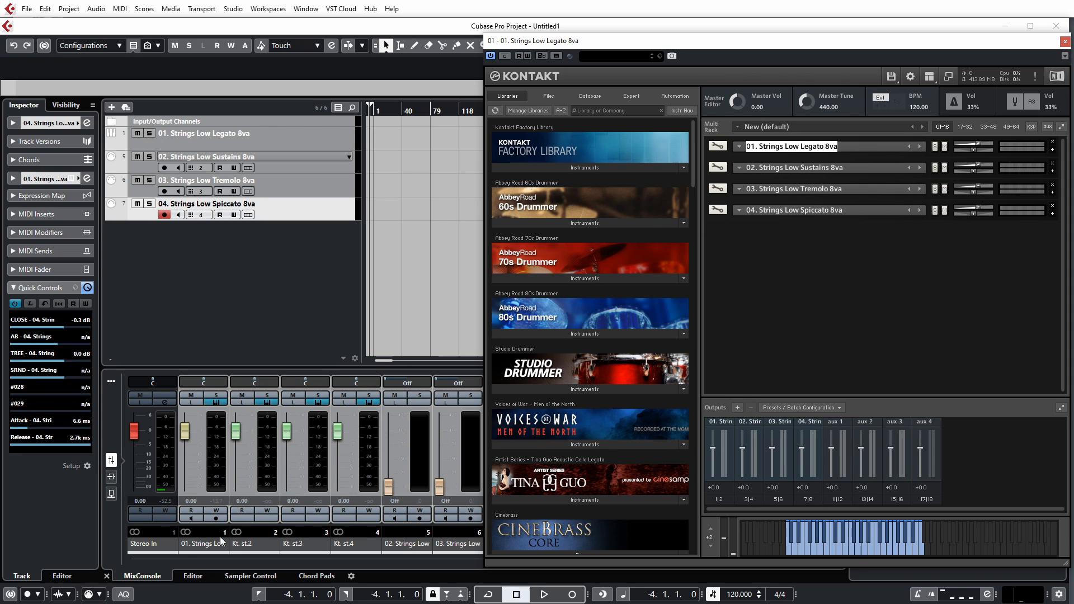
pyautogui.press('Tab')
pyautogui.hotkey('ctrl', 'c')
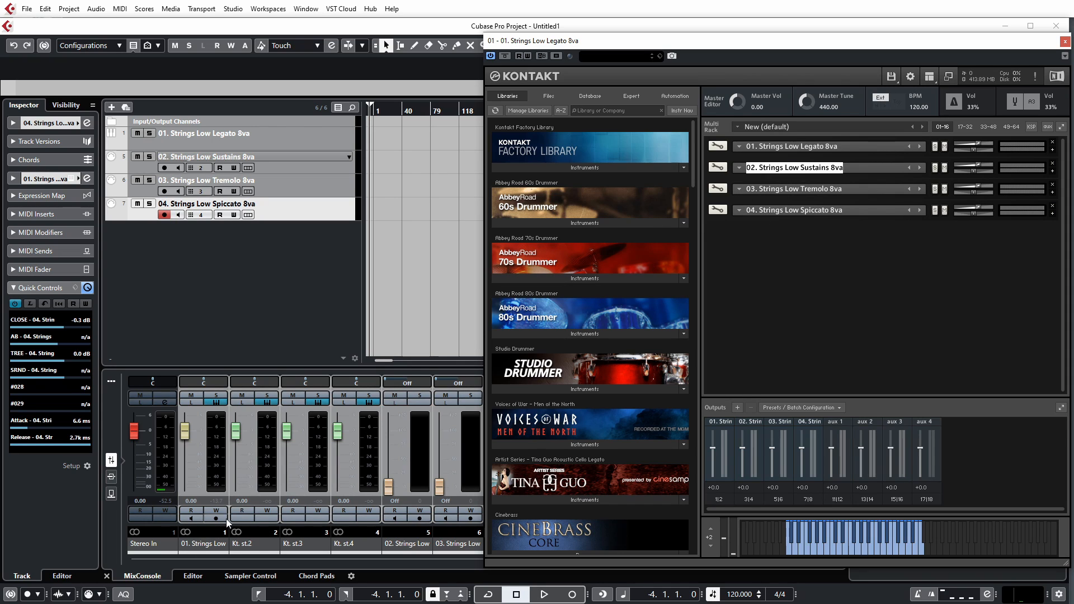
pyautogui.doubleClick(248, 543)
pyautogui.hotkey('ctrl', 'v')
# Step: Rename the Kt. st.3 mixer channel as 03. Strings Low Tremolo 8va and Kt. st.4 as 04. Strings Low Spiccato 8va
pyautogui.doubleClick(789, 189)
pyautogui.hotkey('ctrl', 'c')
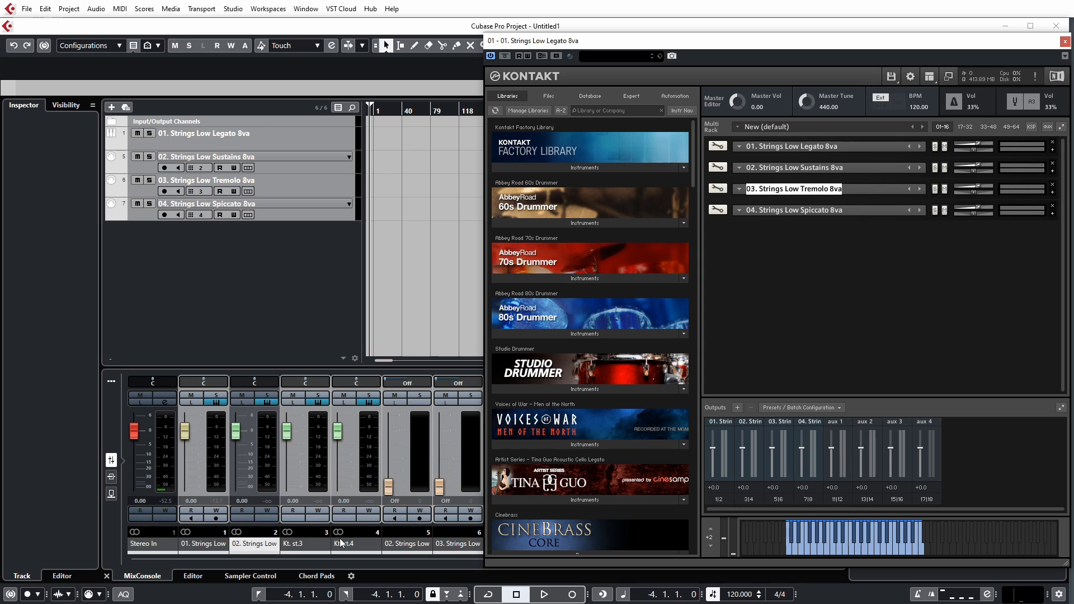
pyautogui.doubleClick(307, 543)
pyautogui.hotkey('ctrl', 'v')
pyautogui.press('Return')
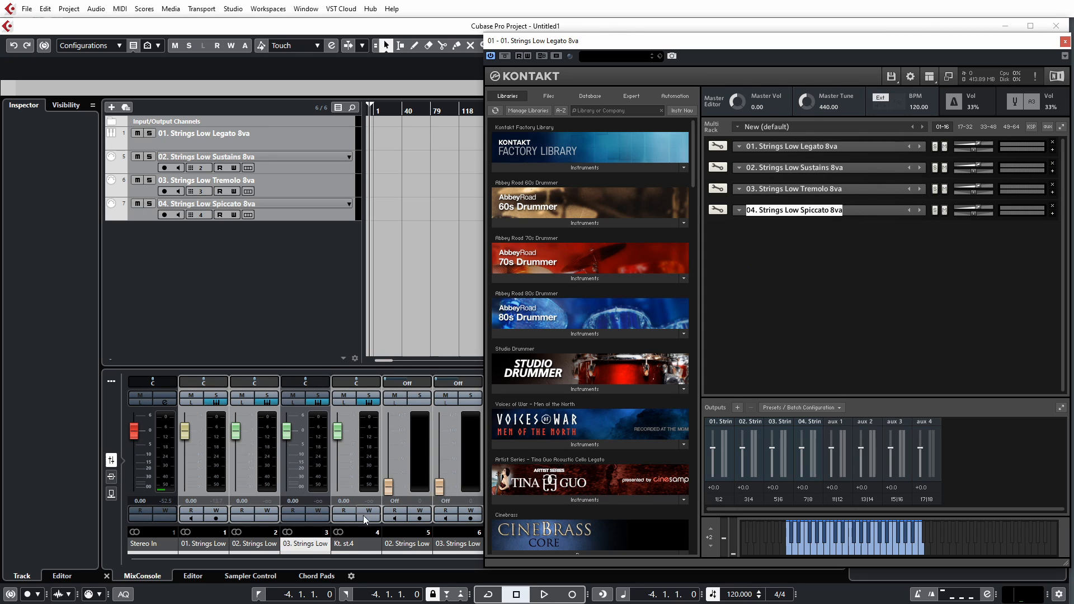
pyautogui.click(357, 544)
# Step: Lower the faders of the four Kontakt string output channels to about -4.7, -19.7, -3.0 and -6.9 dB
pyautogui.moveTo(181, 410); pyautogui.dragTo(189, 448)
pyautogui.click(243, 444)
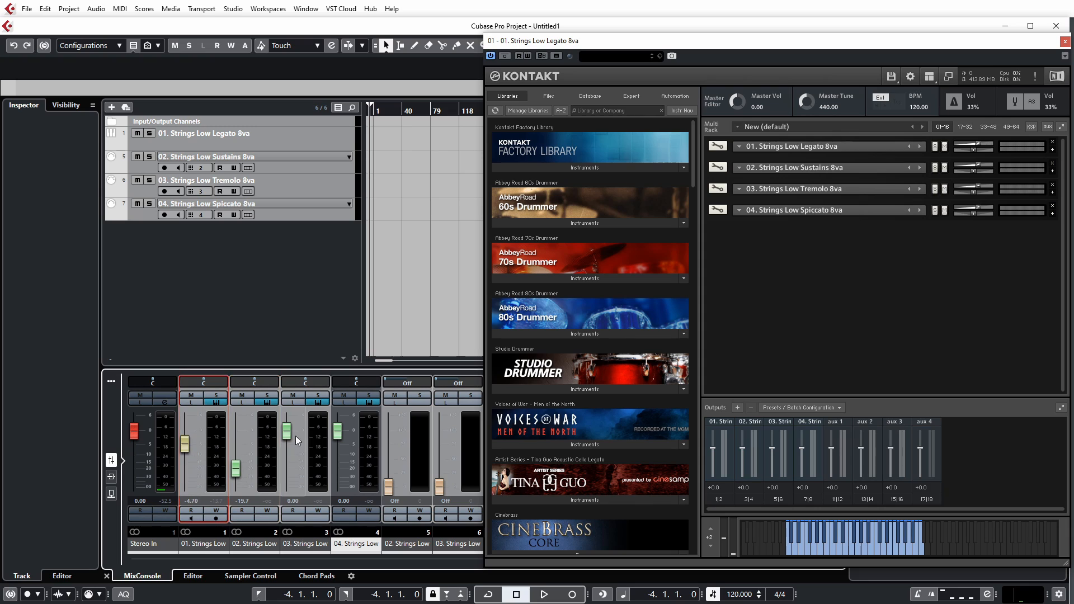
pyautogui.moveTo(295, 435); pyautogui.dragTo(341, 445)
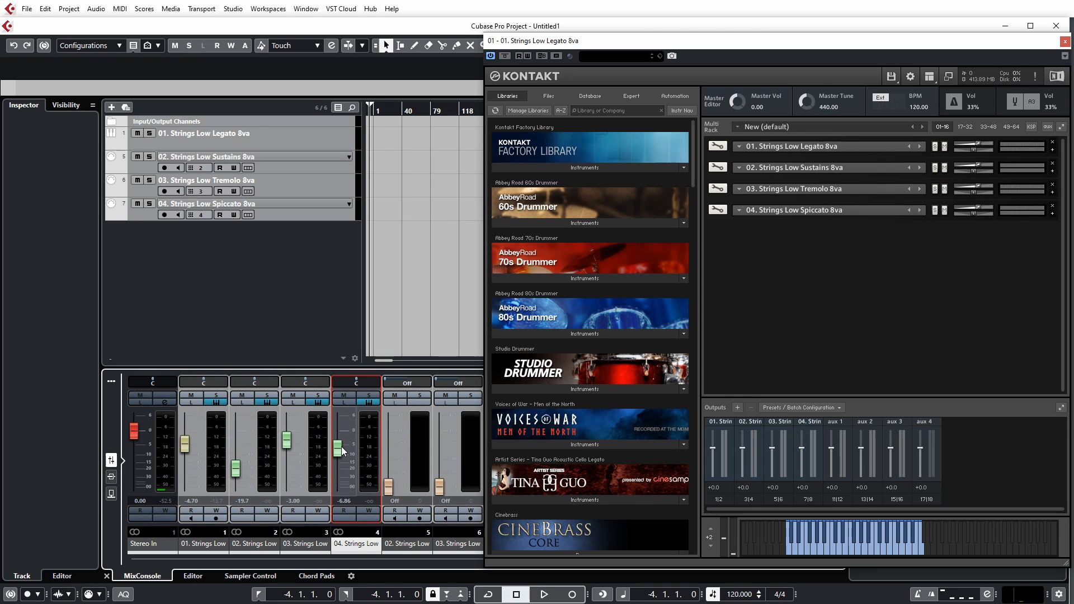
# Step: Select the Strings Low Spiccato track, look at Kontakt's output preset and batch options, and close the Kontakt window
pyautogui.click(300, 212)
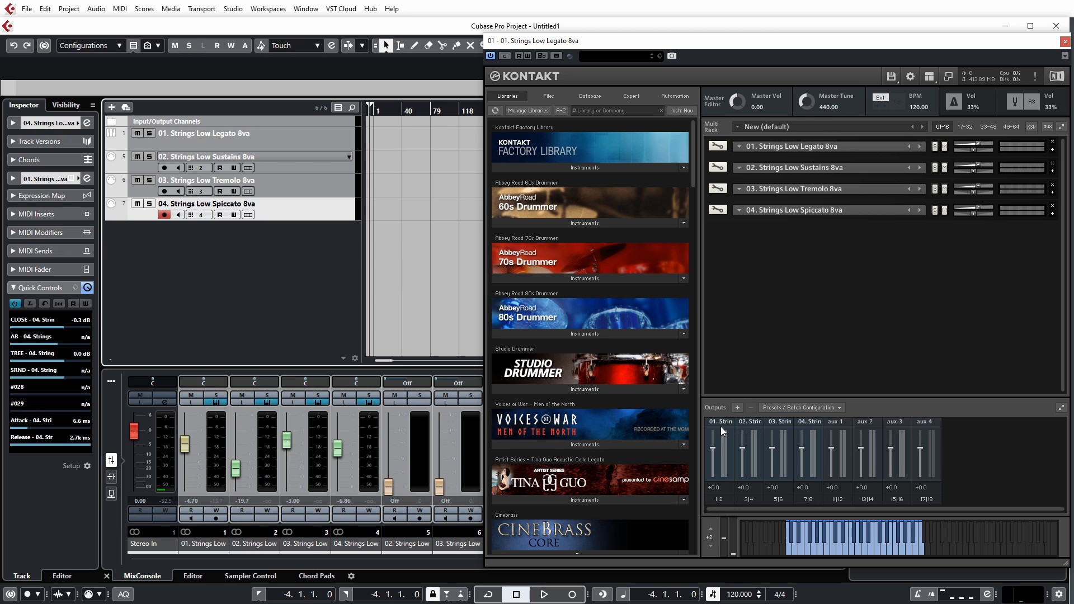
pyautogui.click(808, 408)
pyautogui.click(829, 389)
pyautogui.click(1065, 42)
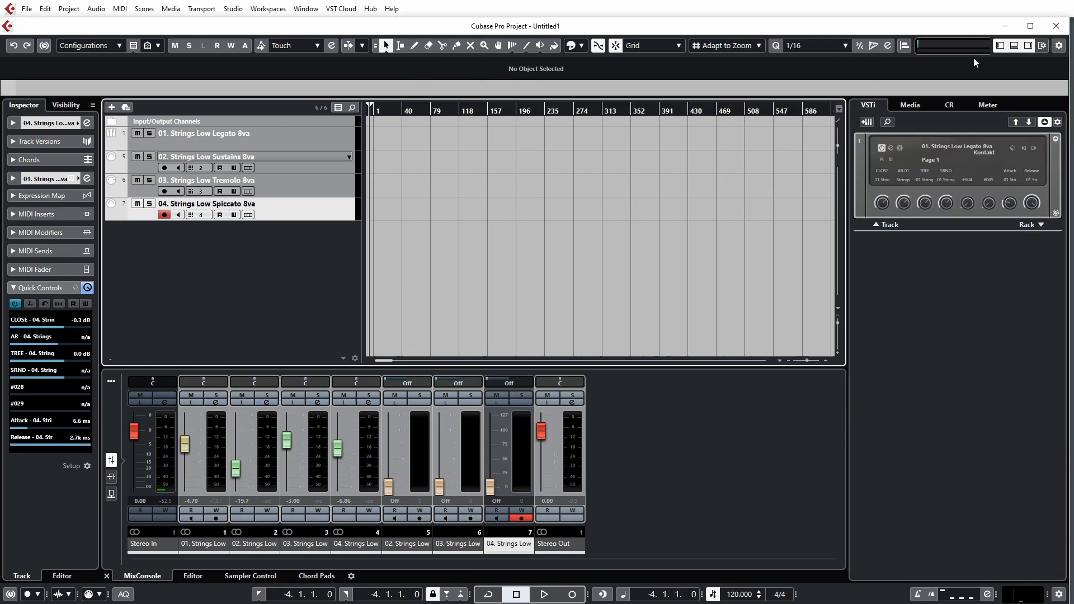
# Step: Select all four string tracks and remove them from the project
pyautogui.keyDown('shift'); pyautogui.click(305, 133); pyautogui.keyUp('shift')
pyautogui.rightClick(310, 133)
pyautogui.click(446, 182)
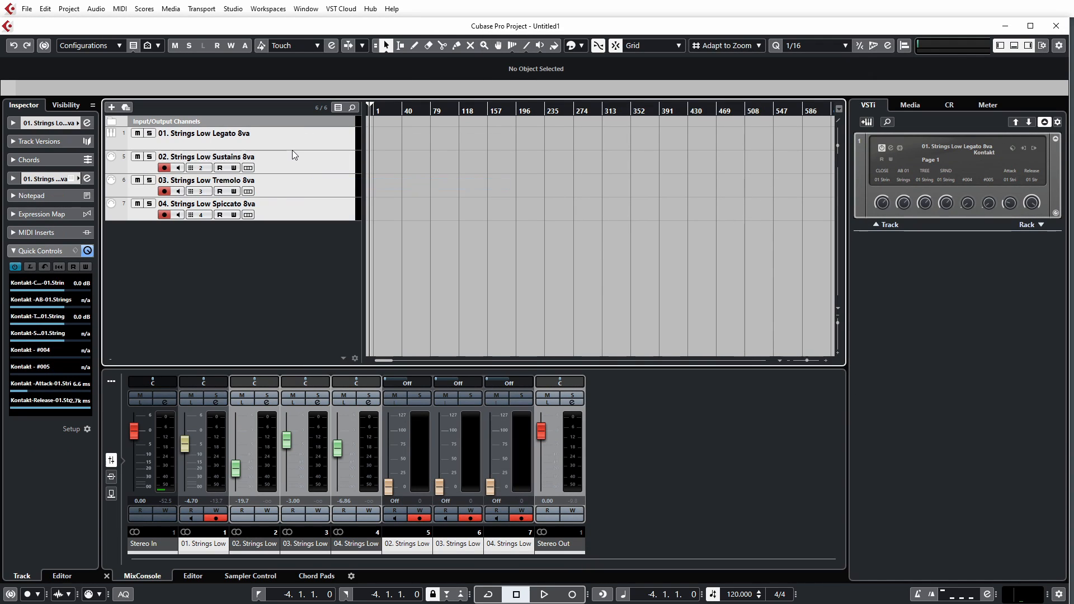
# Step: Add one Kontakt instrument track routed to Stereo Out
pyautogui.rightClick(285, 179)
pyautogui.click(313, 198)
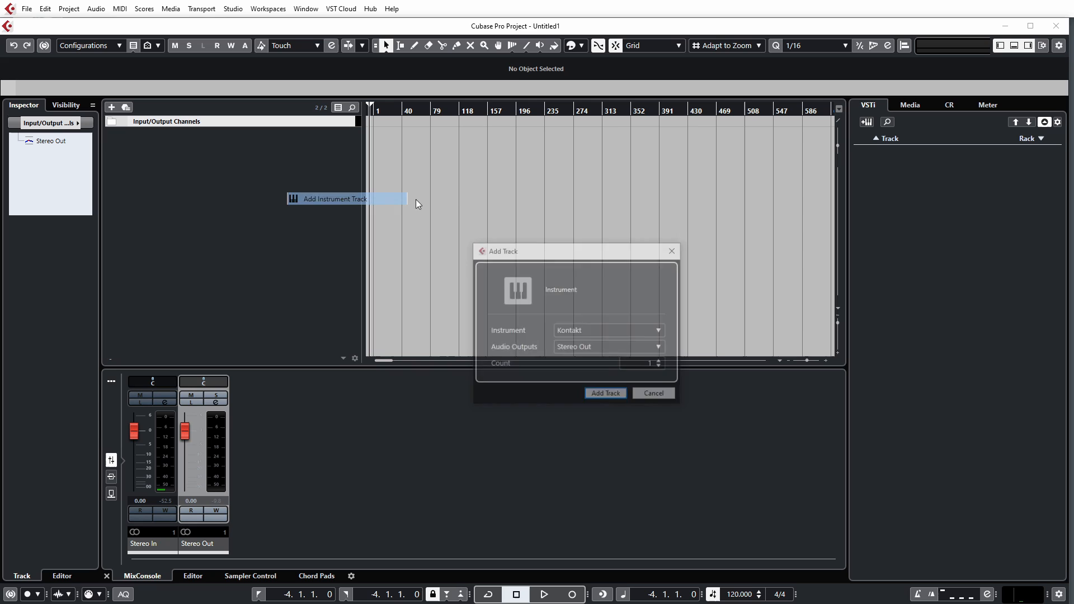
pyautogui.click(607, 396)
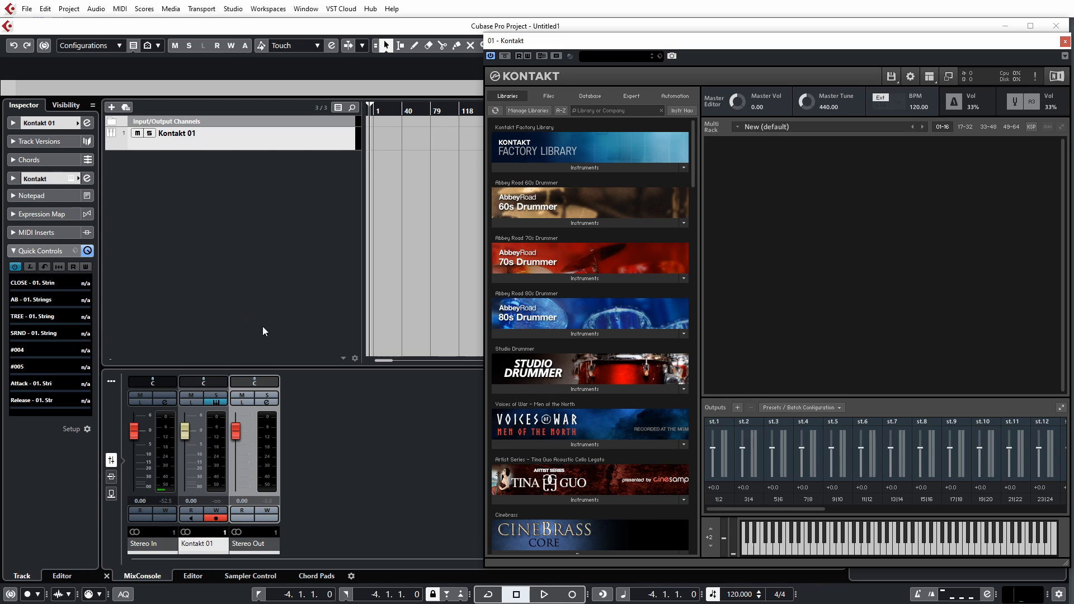
# Step: Load the Strings Low Legato, Sustains and Tremolo 8va patches from Metropolis Ark 1 into Kontakt
pyautogui.moveTo(784, 45); pyautogui.dragTo(742, 46)
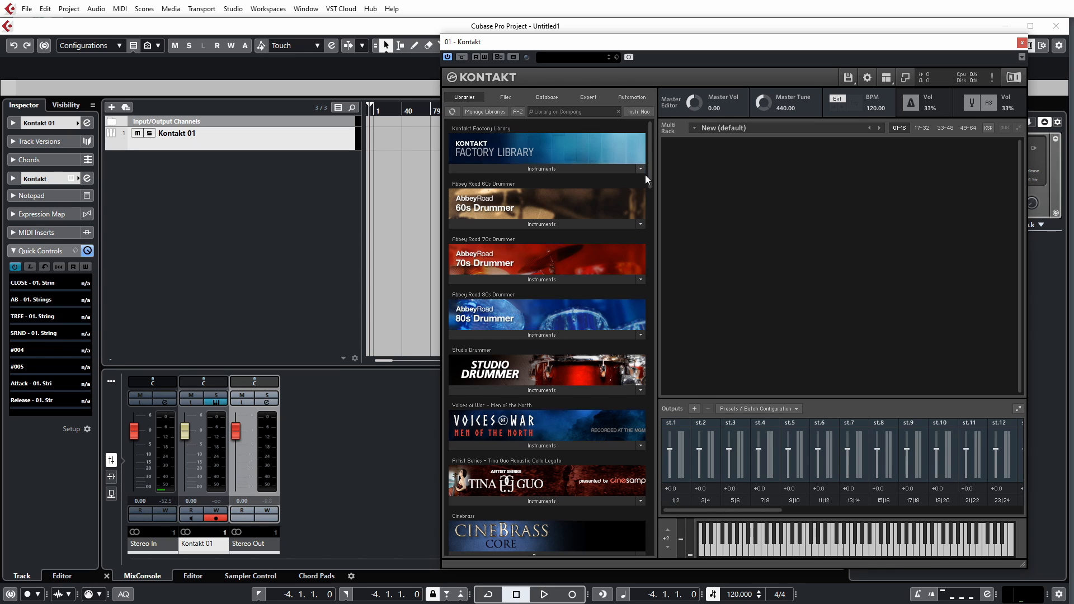
pyautogui.scroll(-3, 653, 219)
pyautogui.scroll(-3, 653, 220)
pyautogui.click(533, 311)
pyautogui.click(519, 336)
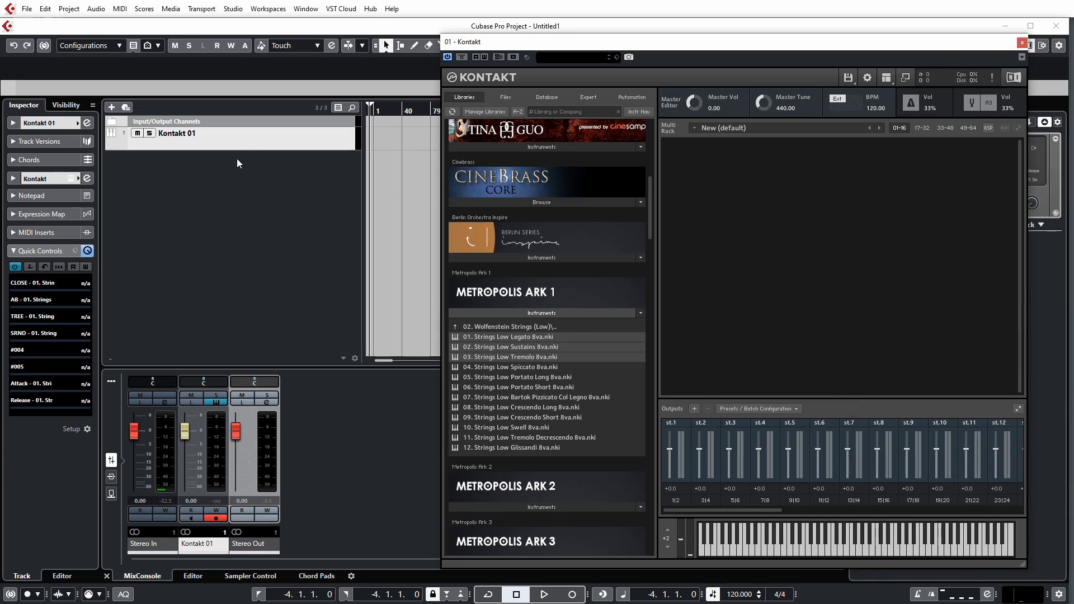
# Step: Add two MIDI tracks below the Kontakt 01 instrument track
pyautogui.rightClick(297, 150)
pyautogui.moveTo(302, 148)
pyautogui.click(481, 175)
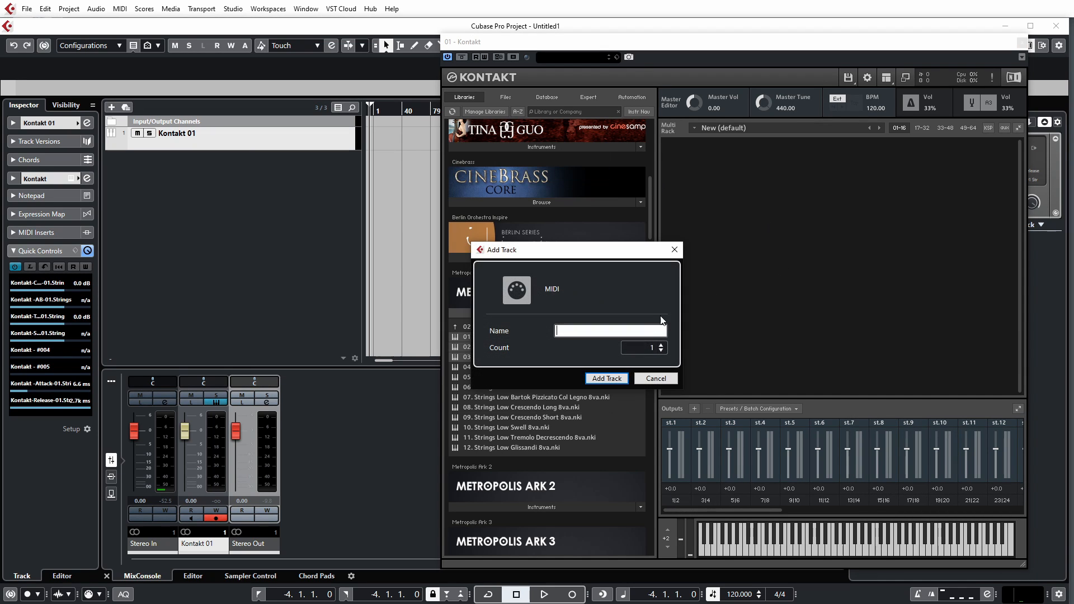
pyautogui.click(662, 345)
pyautogui.click(611, 379)
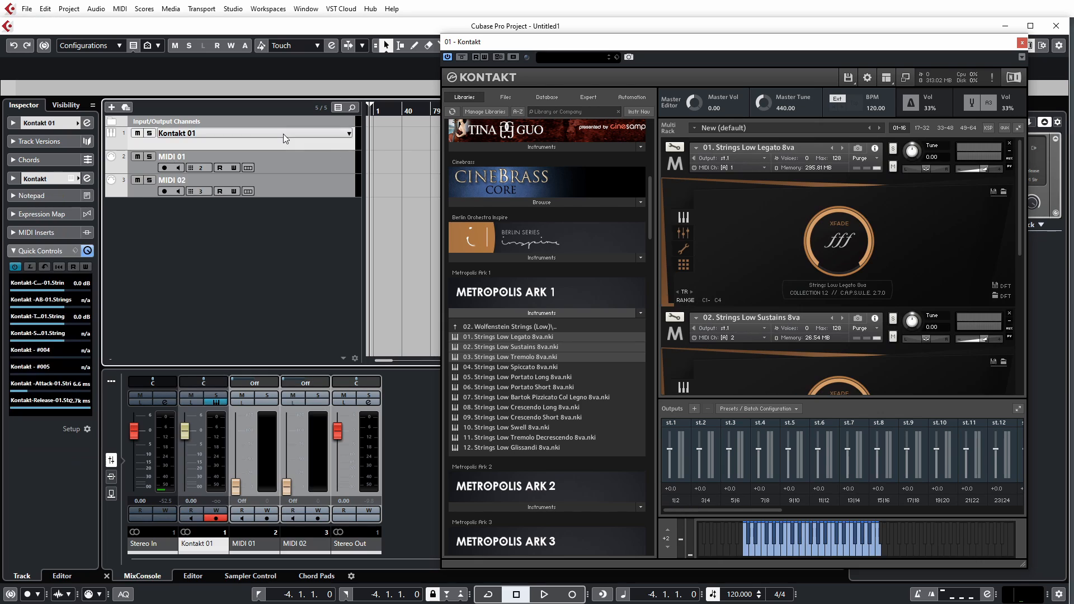
# Step: Rename the new Kontakt 01 track as 01. Strings Low Legato 8va, using the patch name copied from Kontakt
pyautogui.click(778, 160)
pyautogui.click(804, 146)
pyautogui.hotkey('ctrl', 'c')
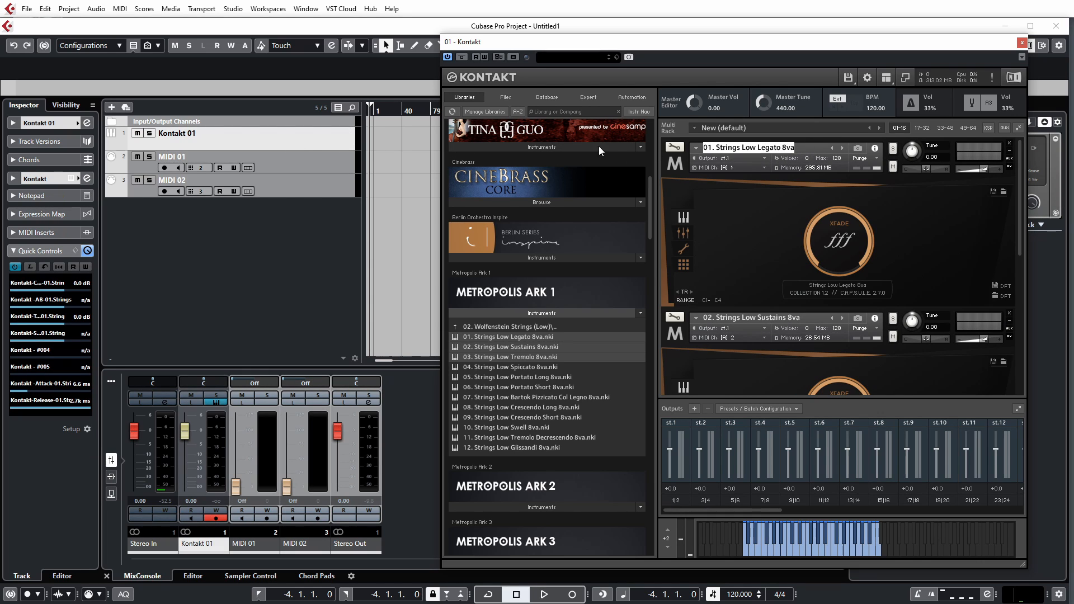
pyautogui.doubleClick(205, 136)
pyautogui.hotkey('ctrl', 'v')
# Step: Rename the new MIDI 01 track as 02. Strings Low Sustains 8va, using the patch name copied from Kontakt
pyautogui.doubleClick(804, 316)
pyautogui.hotkey('ctrl', 'c')
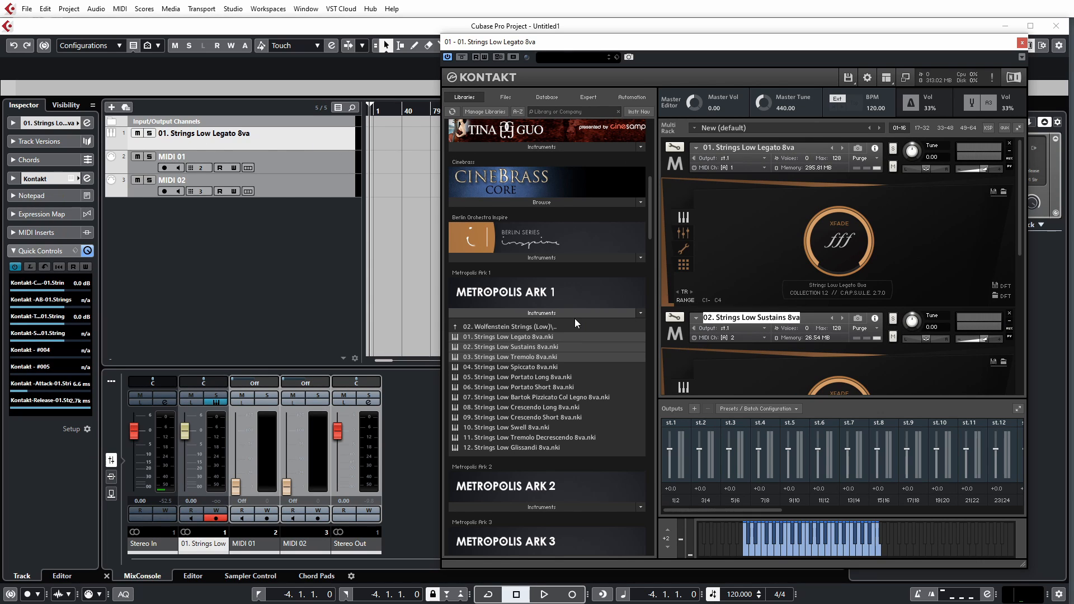
pyautogui.doubleClick(172, 157)
pyautogui.hotkey('ctrl', 'v')
# Step: Rename the MIDI 02 track as 03. Strings Low Tremolo 8va, collapsing Kontakt's rack to copy the name and expanding it again
pyautogui.scroll(-2, 815, 320)
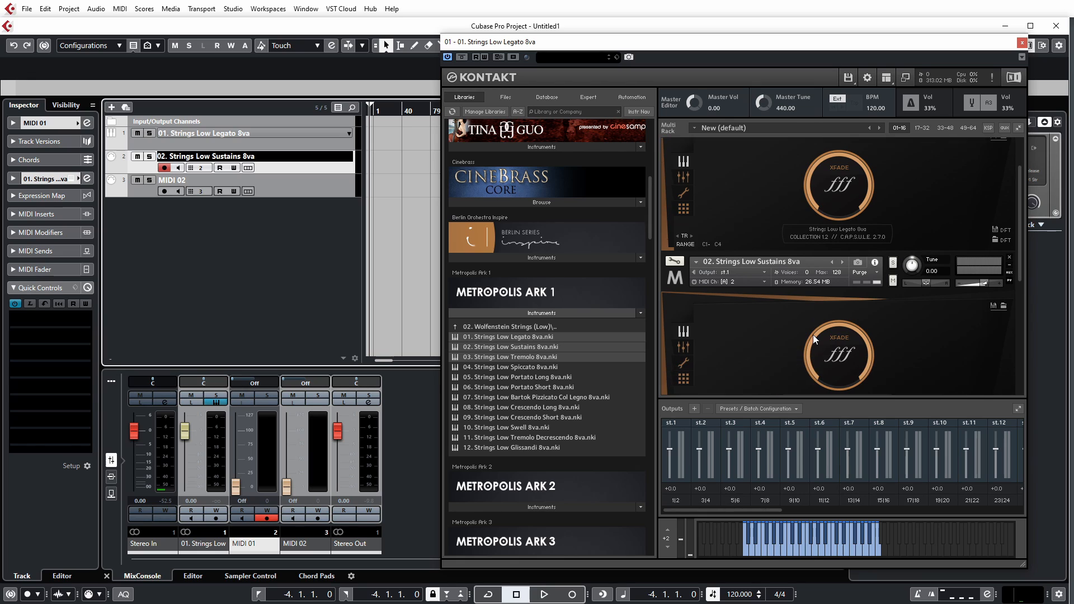
pyautogui.click(1018, 128)
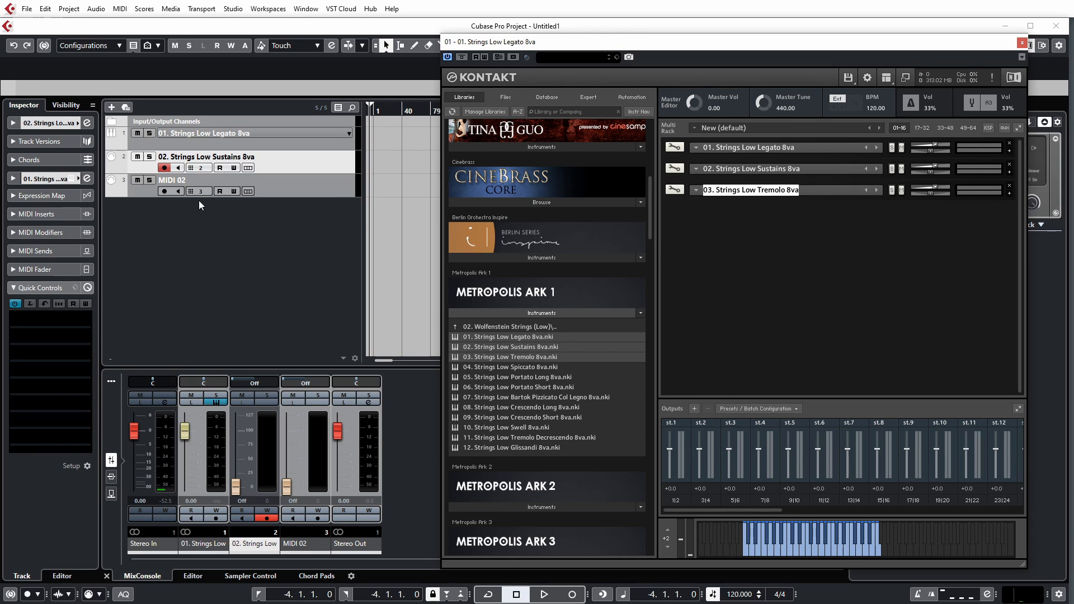
pyautogui.click(199, 181)
pyautogui.doubleClick(200, 182)
pyautogui.write('03. Strings Low Tremolo 8va')
pyautogui.click(1018, 128)
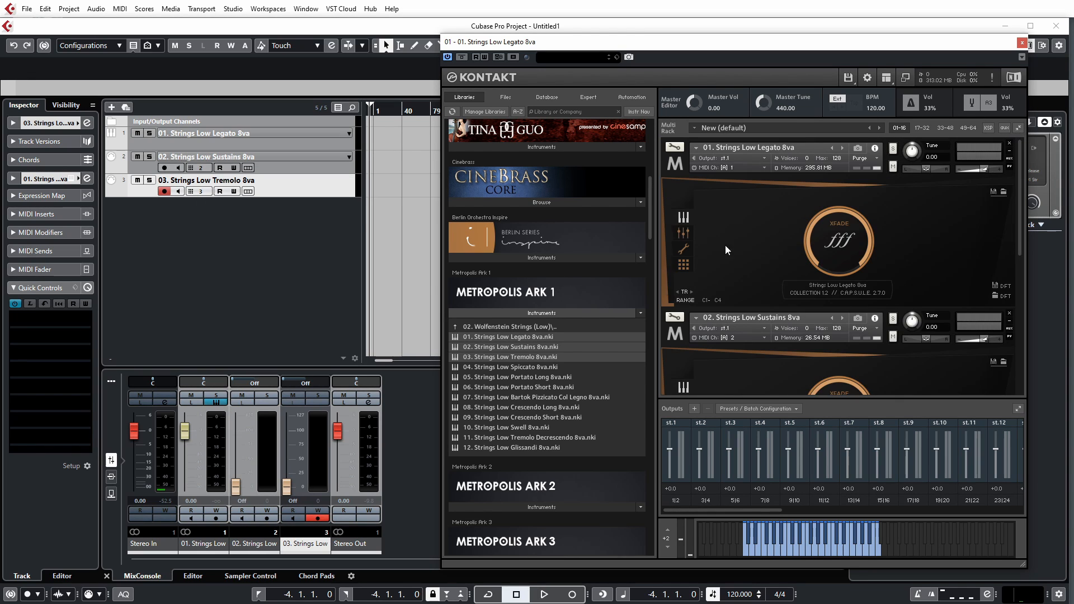
# Step: Show the Legato instrument's microphone mixer and rename Kontakt's first four outputs close, ab, tree and srnd
pyautogui.click(682, 235)
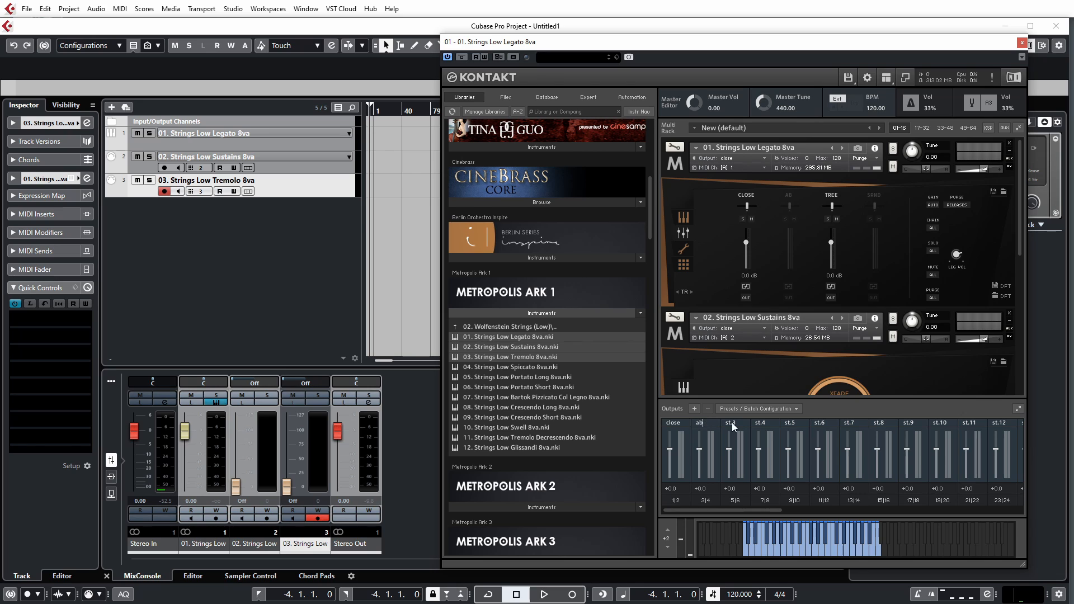
pyautogui.doubleClick(758, 424)
pyautogui.write('srnd')
pyautogui.press('Return')
# Step: Activate Kontakt's second and third stereo outputs, Kt. st.2 and Kt. st.3, for the rack instrument
pyautogui.moveTo(972, 52); pyautogui.dragTo(808, 53)
pyautogui.click(1035, 150)
pyautogui.click(1049, 181)
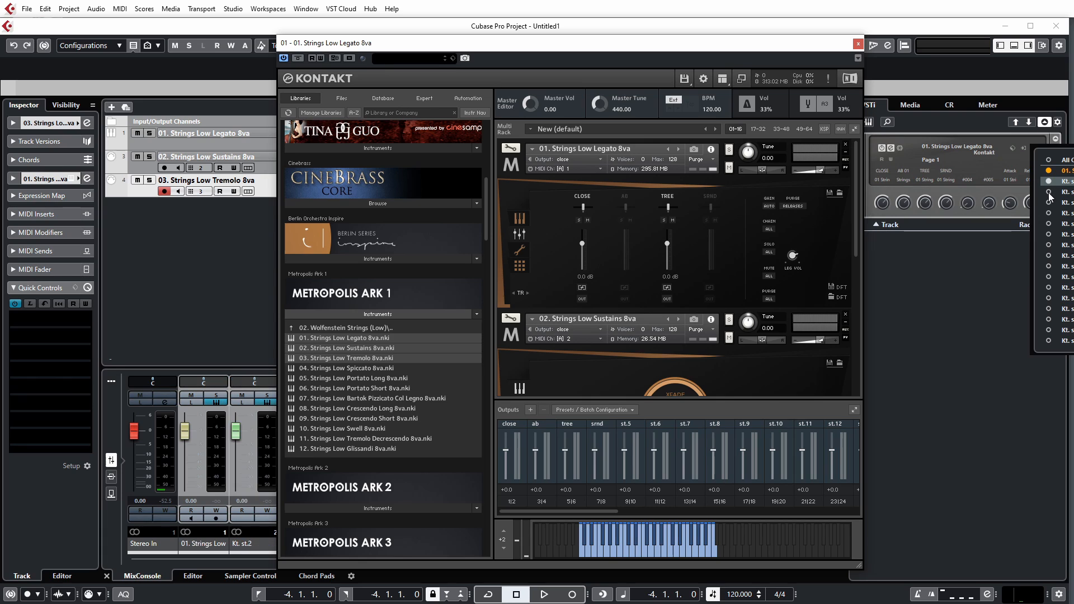
pyautogui.click(1048, 191)
pyautogui.click(811, 51)
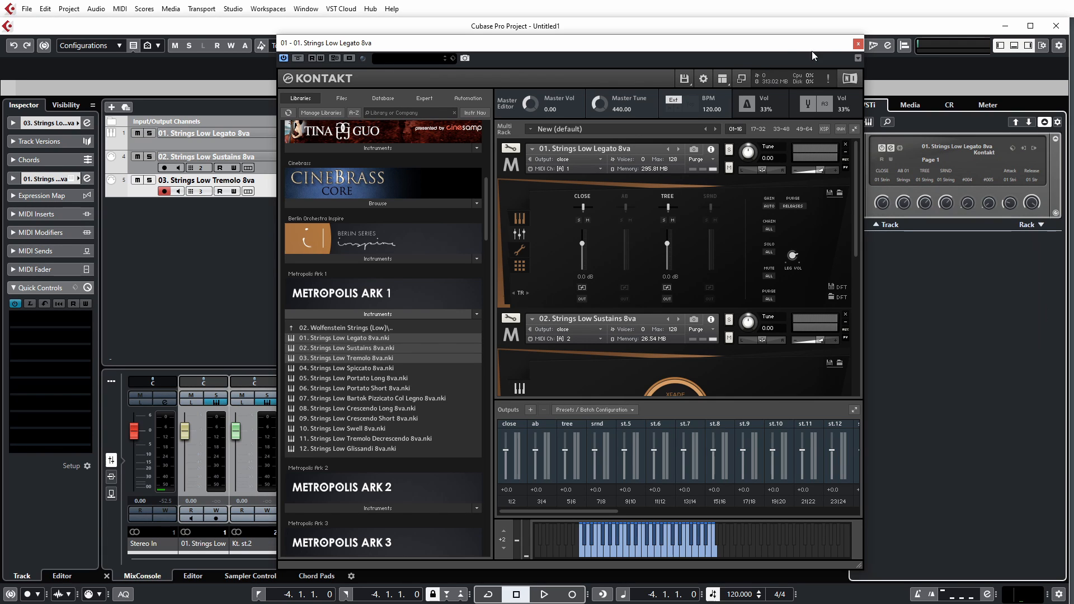
pyautogui.moveTo(786, 47); pyautogui.dragTo(959, 48)
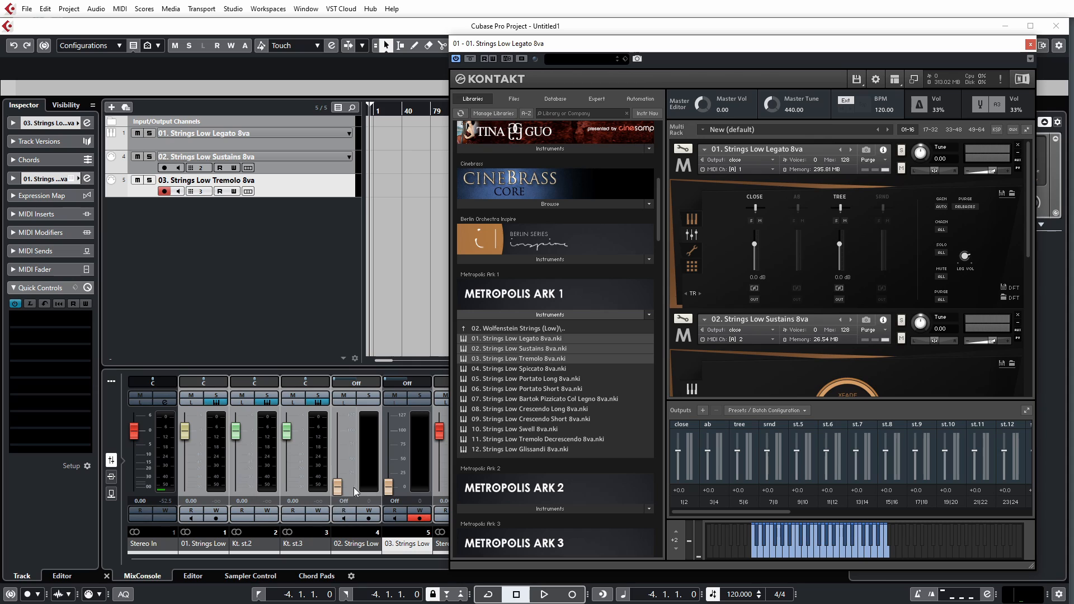
# Step: Filter the MixConsole to hide the Sustains and Tremolo MIDI channels, and select the Kt. st.3 channel
pyautogui.click(112, 381)
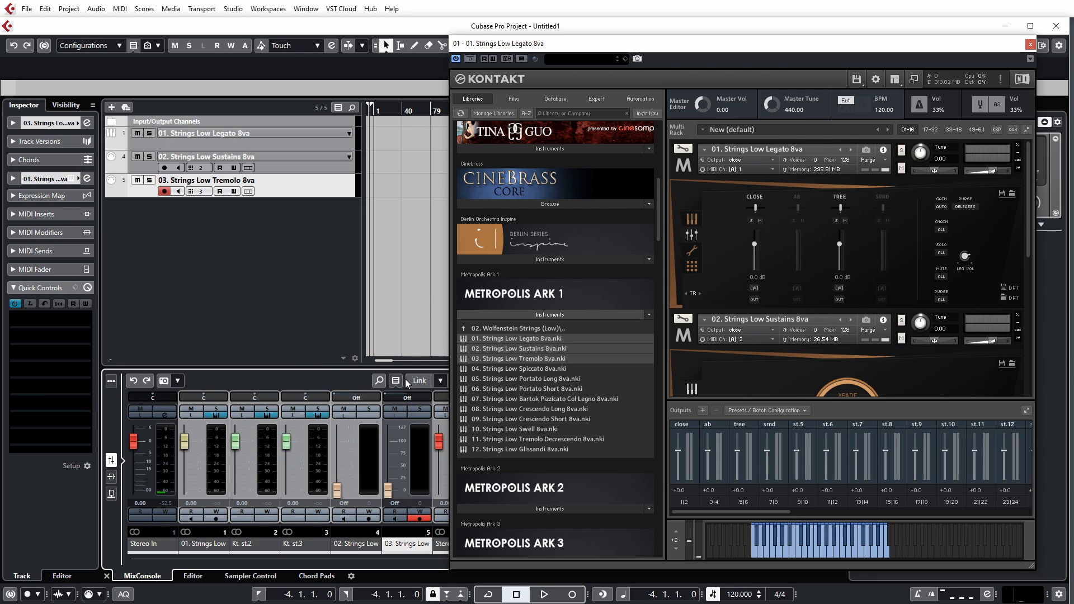
pyautogui.click(395, 380)
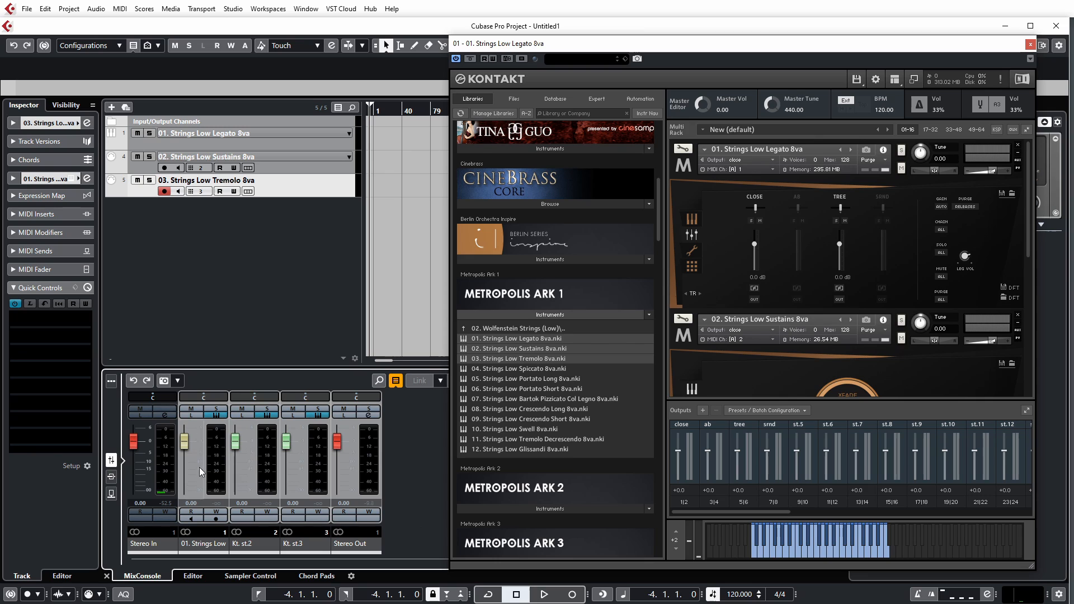
pyautogui.click(302, 545)
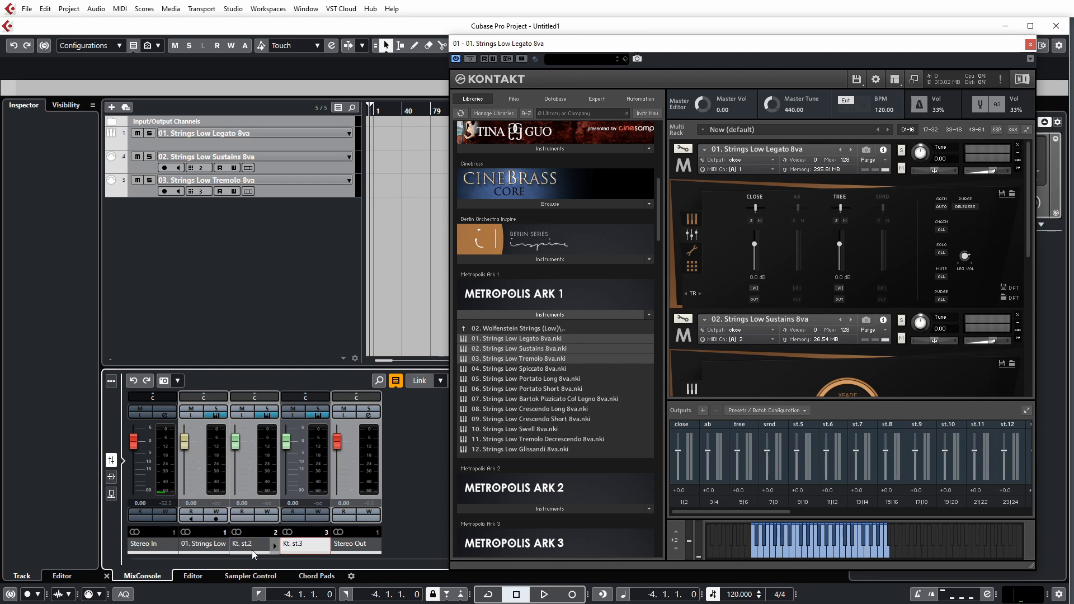
pyautogui.click(253, 552)
pyautogui.click(314, 550)
pyautogui.click(268, 549)
pyautogui.click(301, 549)
# Step: Activate Kontakt's fourth stereo output, Kt. st.4, for the rack instrument
pyautogui.moveTo(960, 49); pyautogui.dragTo(880, 52)
pyautogui.click(1024, 147)
pyautogui.click(1050, 203)
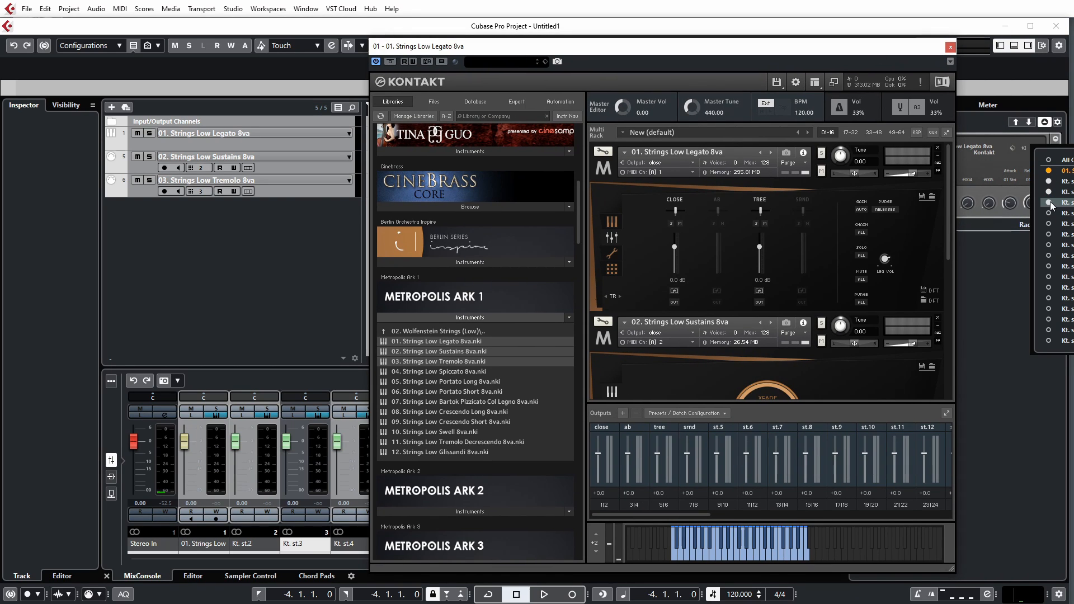
pyautogui.moveTo(639, 50); pyautogui.dragTo(698, 50)
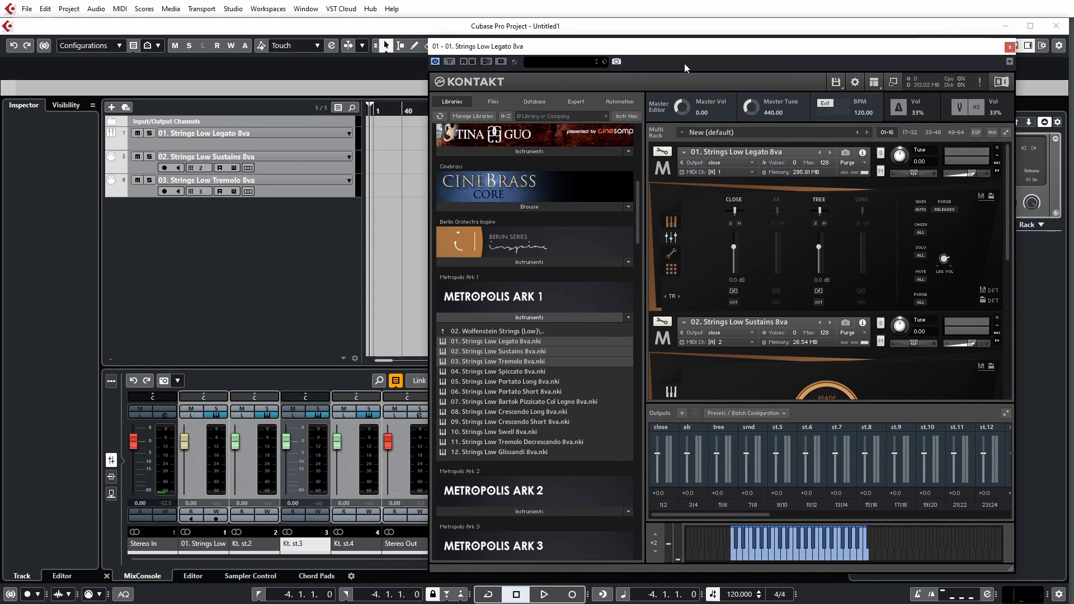
# Step: Rename the mixer channels Kt. st.2, Kt. st.3 and Kt. st.4 as ABV, TREE and SRNDS
pyautogui.click(253, 547)
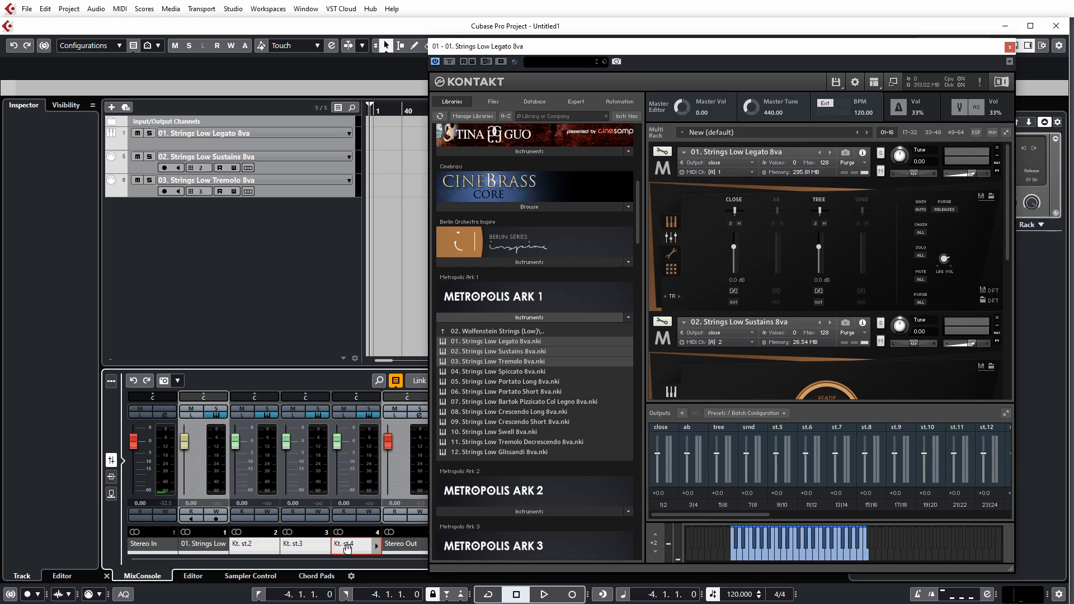
pyautogui.doubleClick(255, 546)
pyautogui.write('ABV')
pyautogui.press('Tab')
pyautogui.write('TREE')
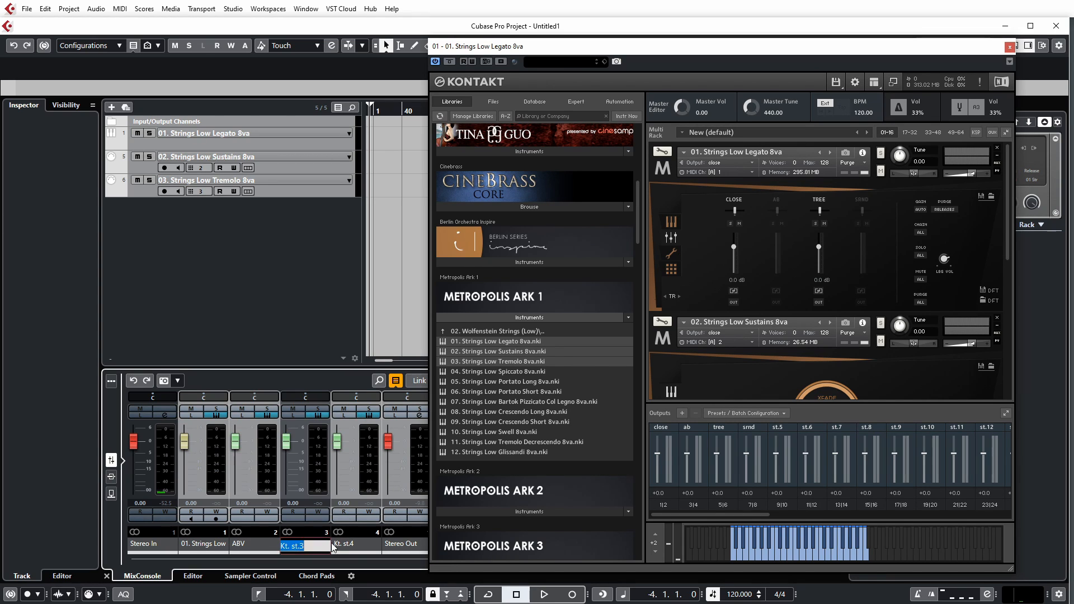
pyautogui.press('Tab')
pyautogui.write('SRNDS')
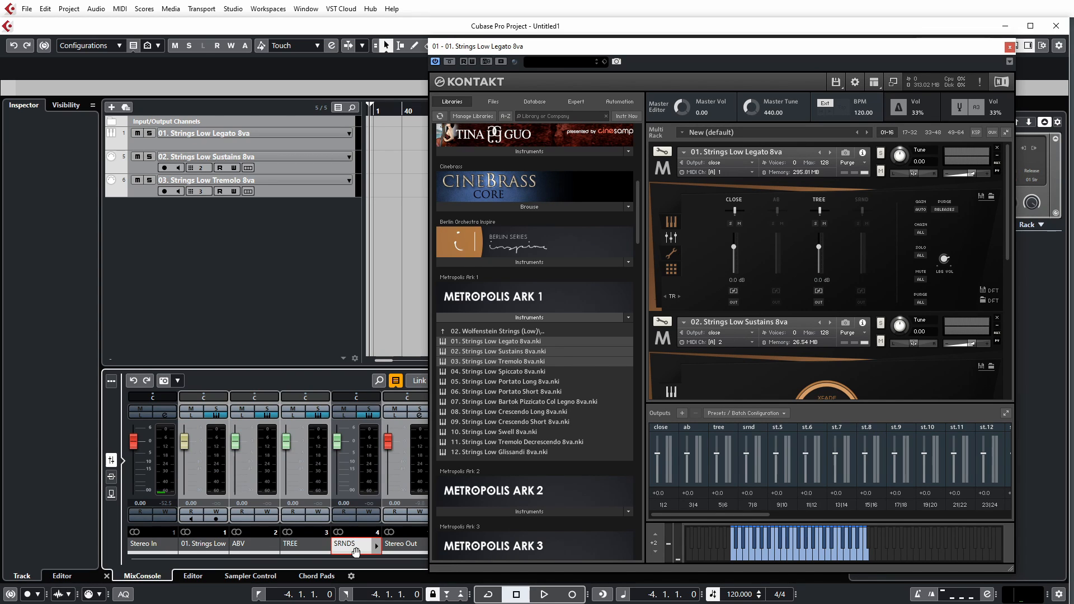
# Step: Select the Legato channel together with ABV, TREE and SRNDS and color all four dark green
pyautogui.keyDown('shift'); pyautogui.click(207, 547); pyautogui.keyUp('shift')
pyautogui.keyDown('ctrl'); pyautogui.click(222, 548); pyautogui.keyUp('ctrl')
pyautogui.click(246, 562)
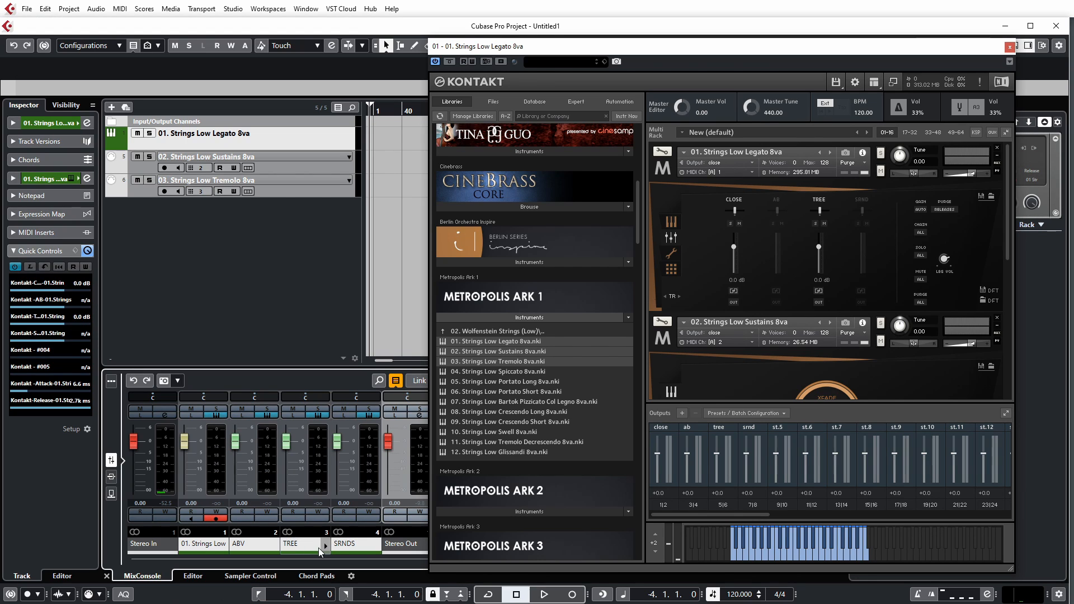
pyautogui.click(273, 271)
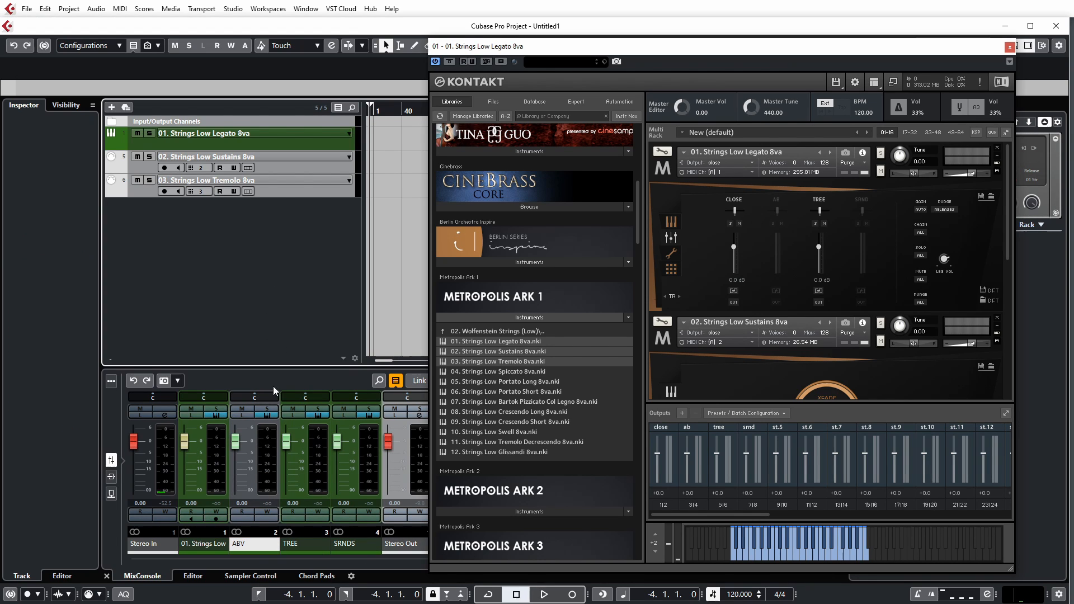
# Step: Lower the Legato channel's fader to about -17 dB and reset it to 0 dB
pyautogui.click(200, 546)
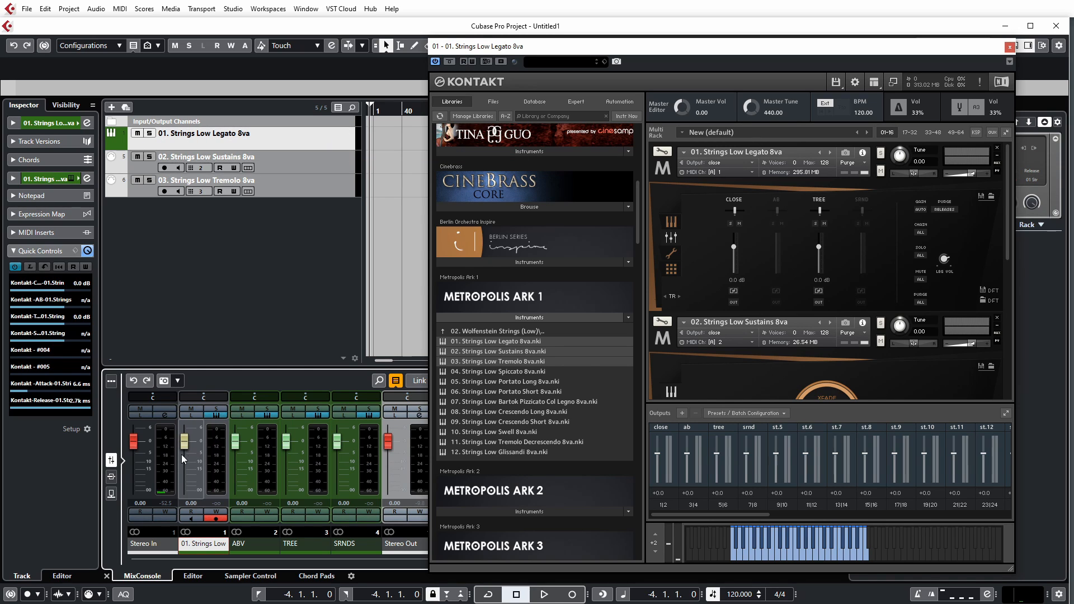
pyautogui.moveTo(186, 450); pyautogui.dragTo(219, 455)
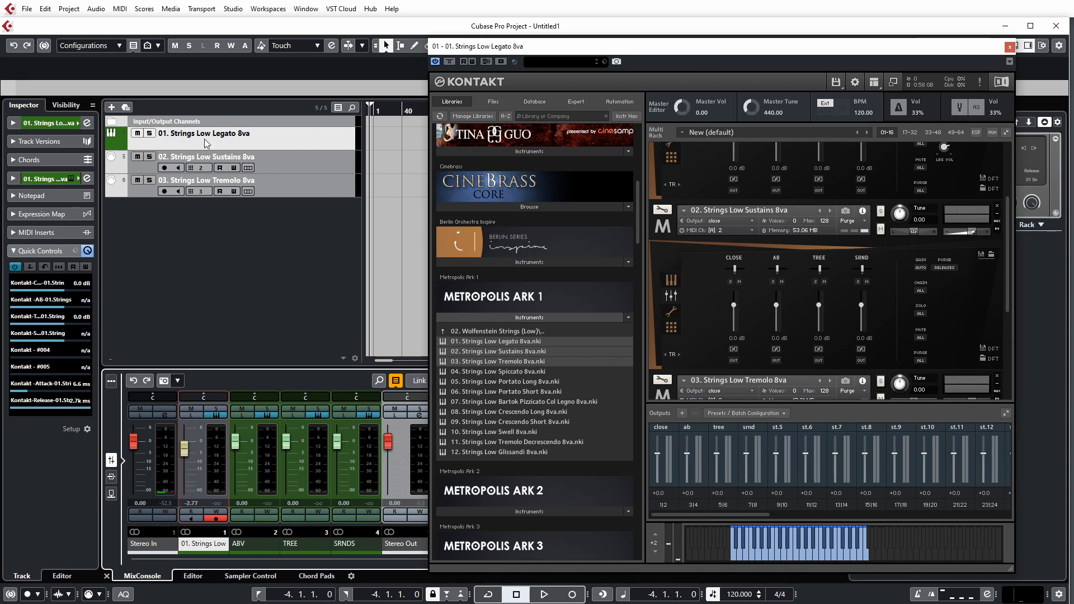
pyautogui.moveTo(199, 446); pyautogui.dragTo(199, 472)
pyautogui.moveTo(1006, 197); pyautogui.dragTo(1011, 120)
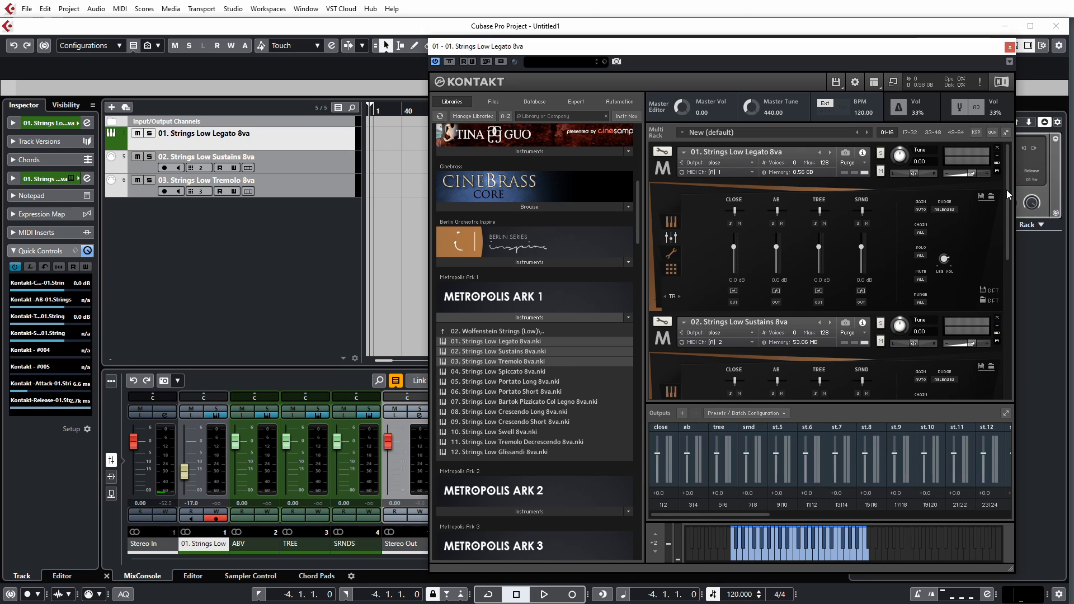
pyautogui.moveTo(966, 51)
pyautogui.mouseDown()
pyautogui.moveTo(891, 50)
pyautogui.moveTo(950, 50)
pyautogui.mouseUp()
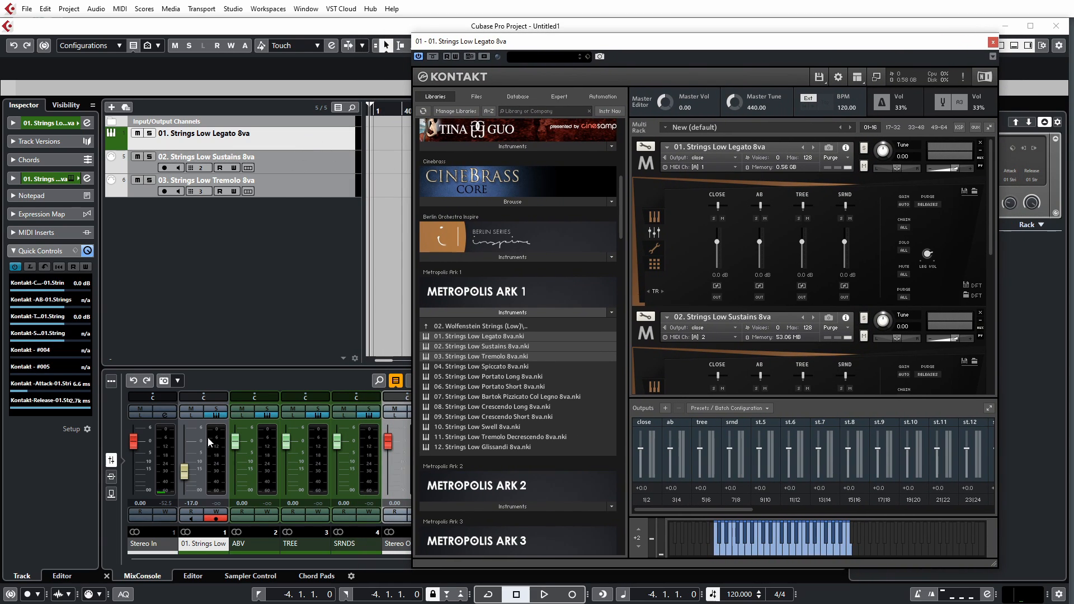
pyautogui.keyDown('ctrl'); pyautogui.click(184, 471); pyautogui.keyUp('ctrl')
# Step: Close the Kontakt window, then disable the 01. Strings Low Legato 8va track and enable it again
pyautogui.click(993, 42)
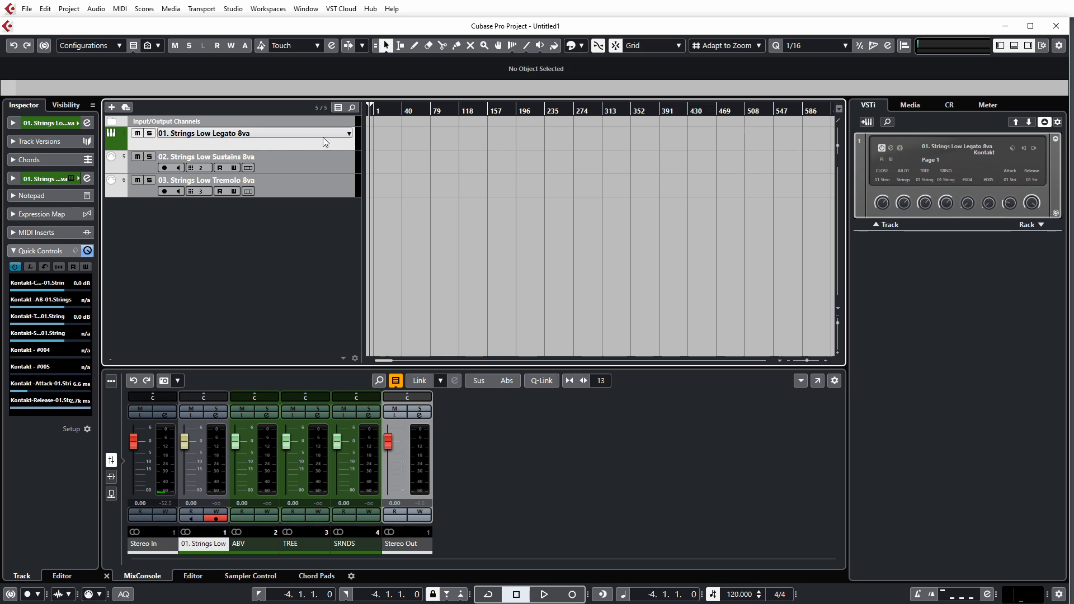
pyautogui.rightClick(323, 138)
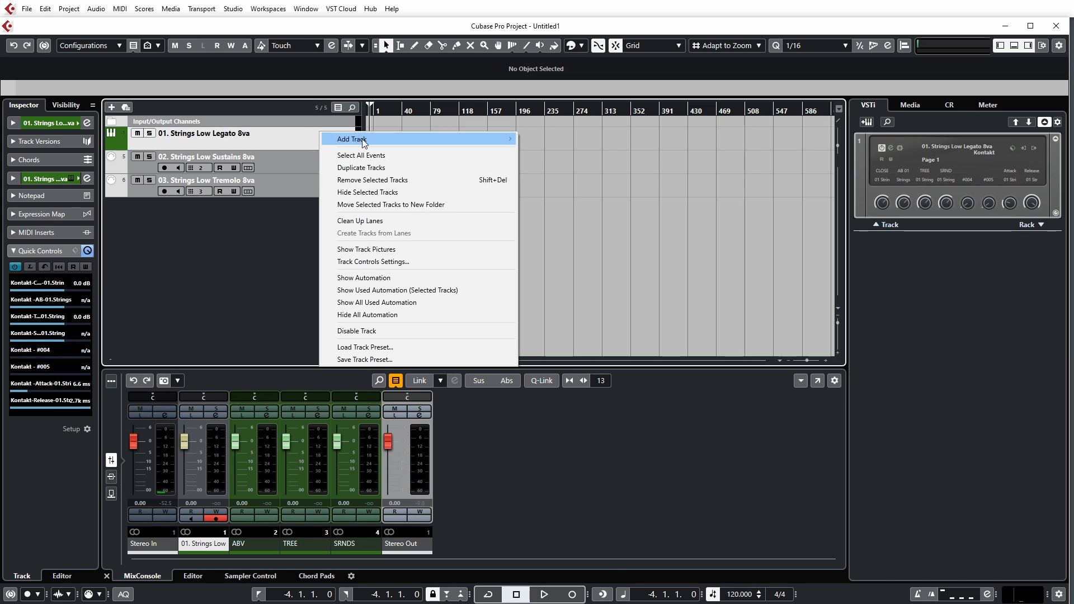
pyautogui.click(435, 328)
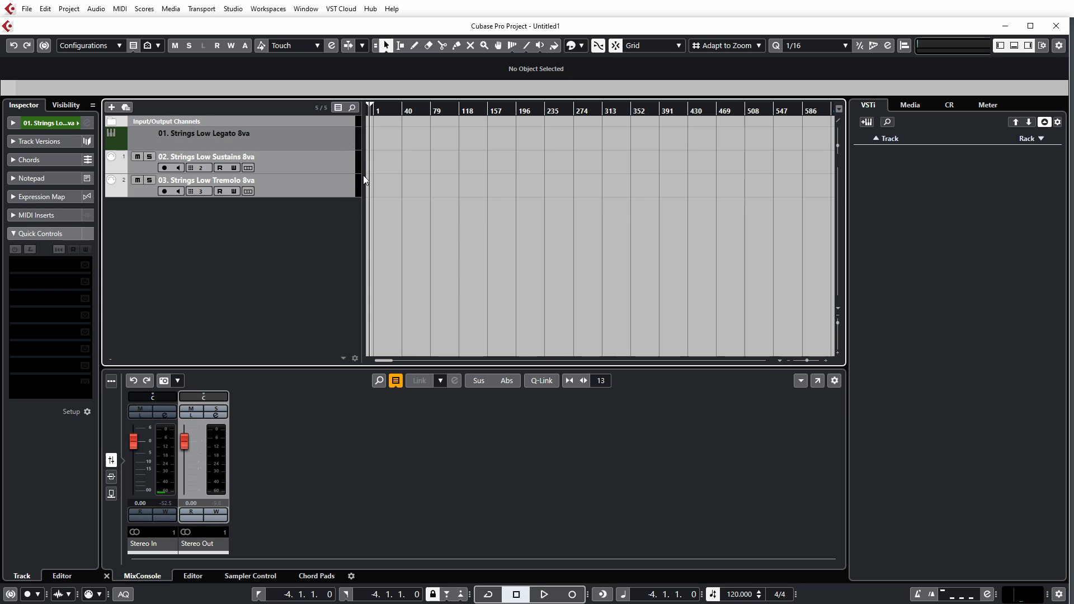
pyautogui.rightClick(347, 156)
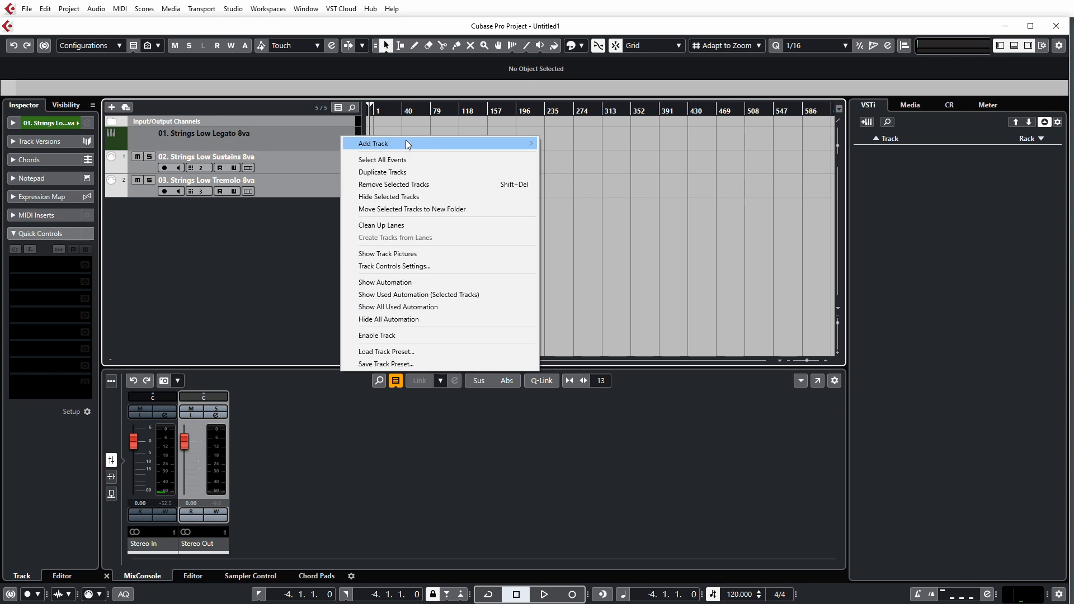
pyautogui.click(291, 269)
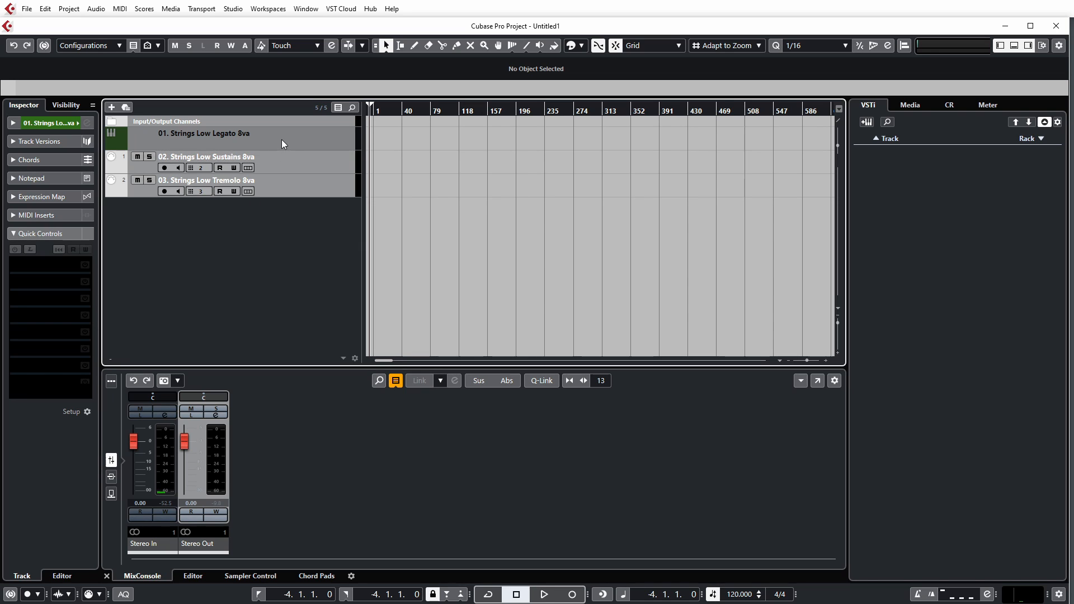
pyautogui.click(282, 159)
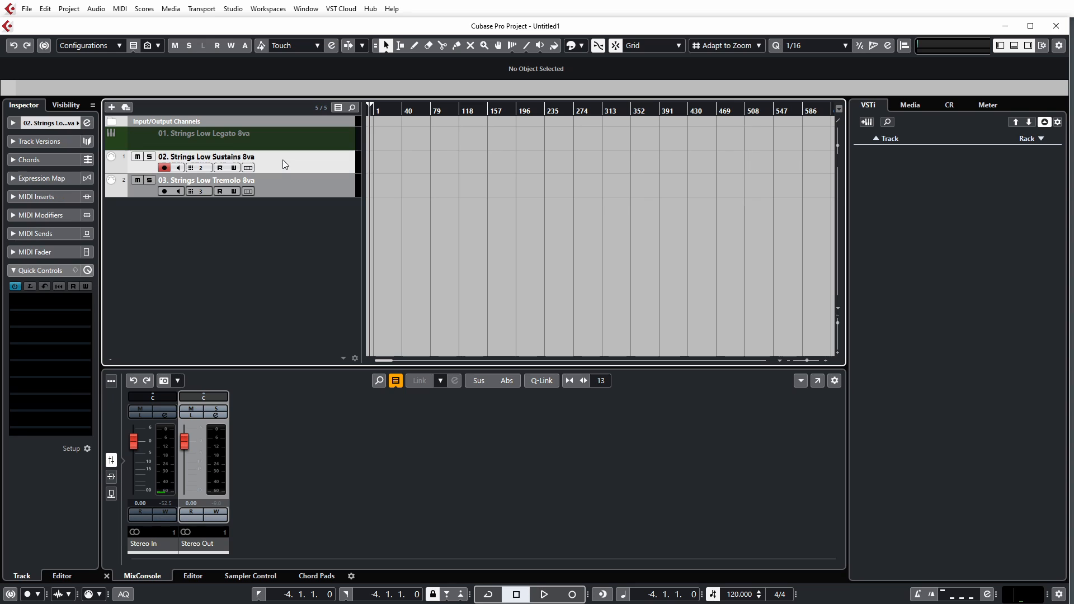
pyautogui.click(306, 189)
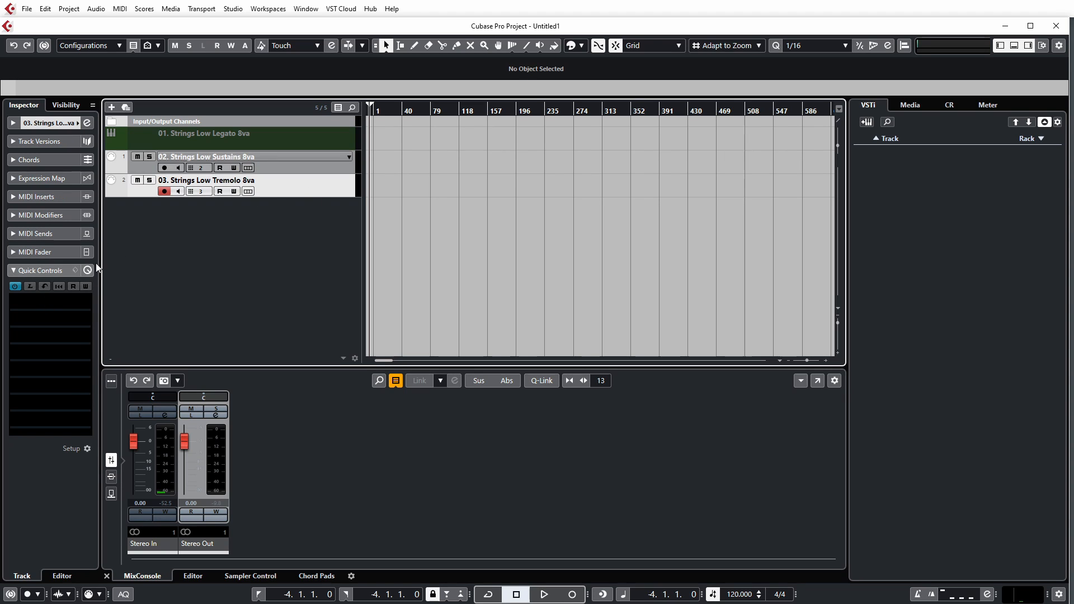
pyautogui.rightClick(324, 129)
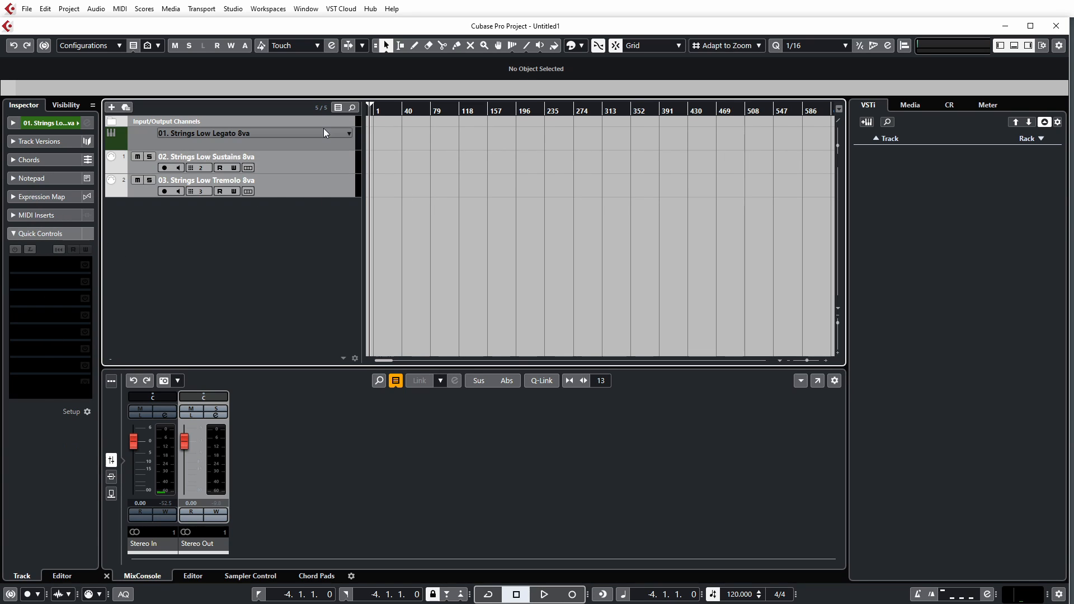
pyautogui.click(406, 327)
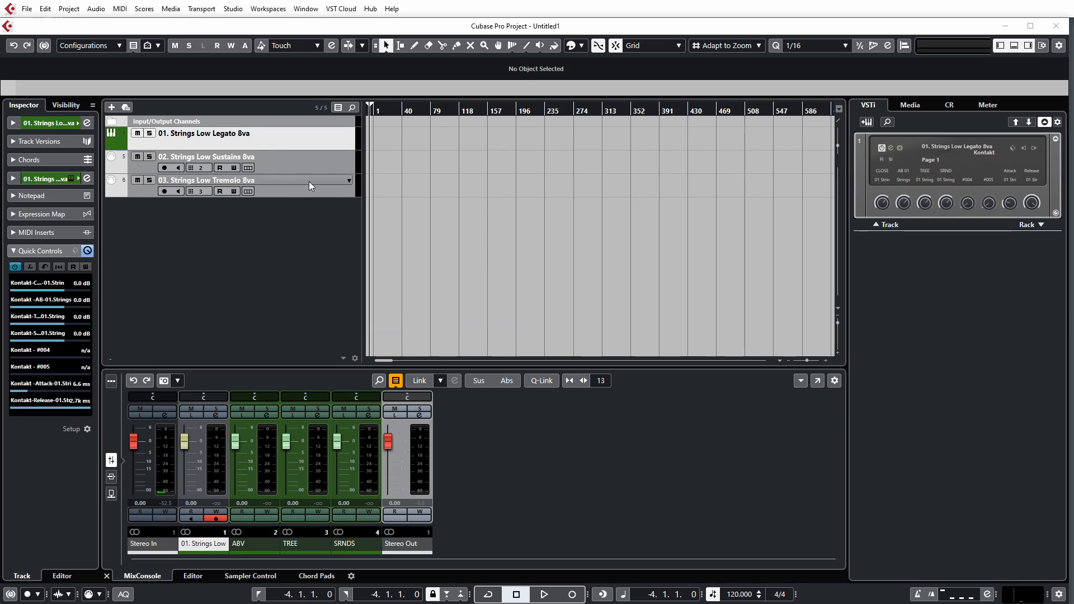
# Step: Select the Sustains and Tremolo tracks in turn and view their quick controls
pyautogui.click(310, 162)
pyautogui.click(313, 184)
pyautogui.click(245, 165)
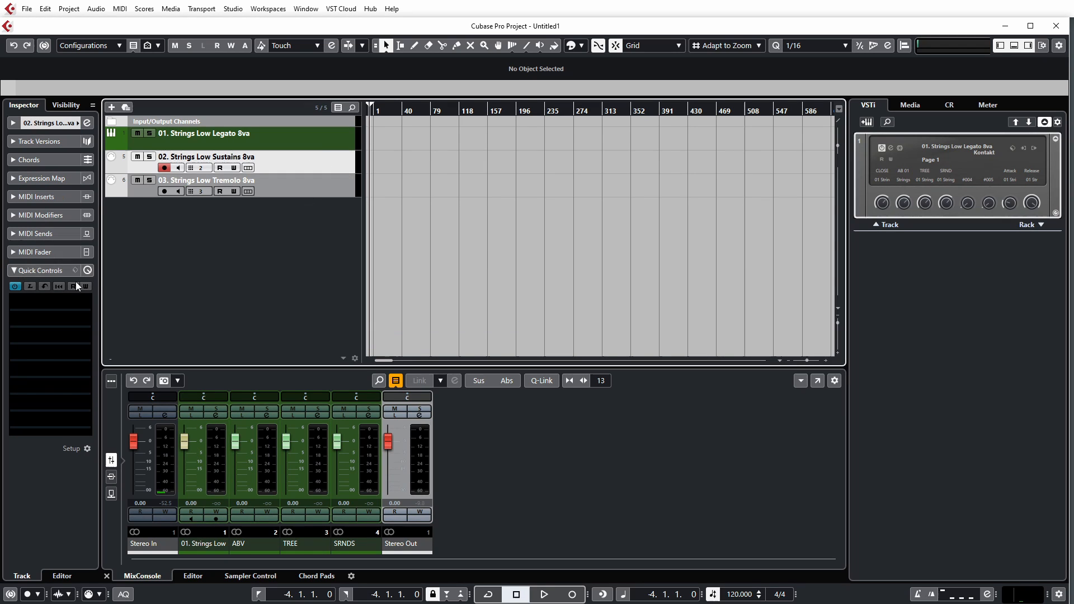
pyautogui.click(46, 287)
pyautogui.press('Down')
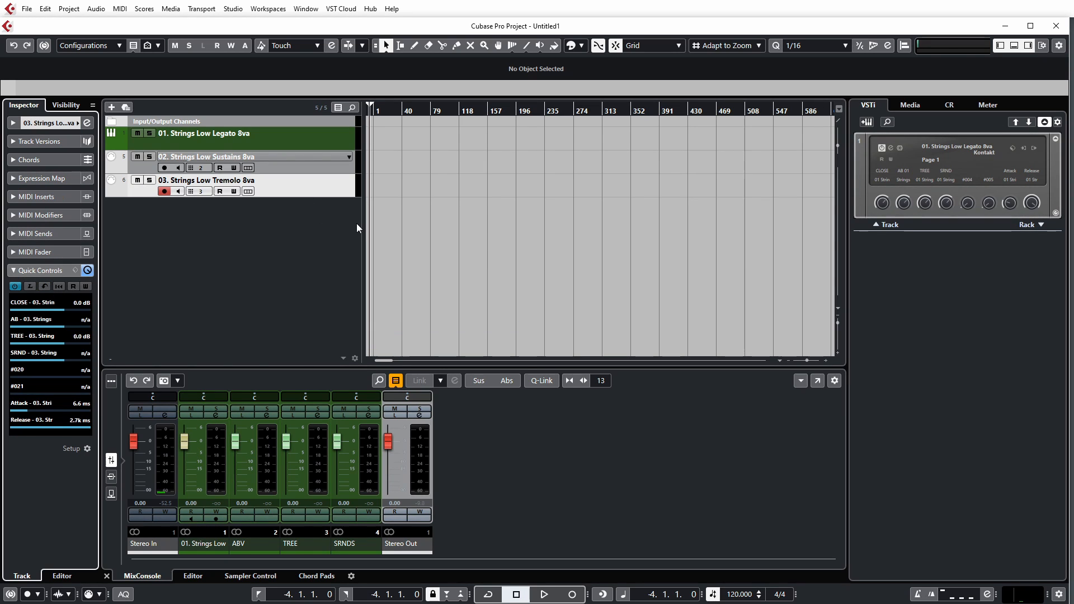
# Step: Inspect the Legato track's Kontakt instance and its file commands, and close its window
pyautogui.click(327, 141)
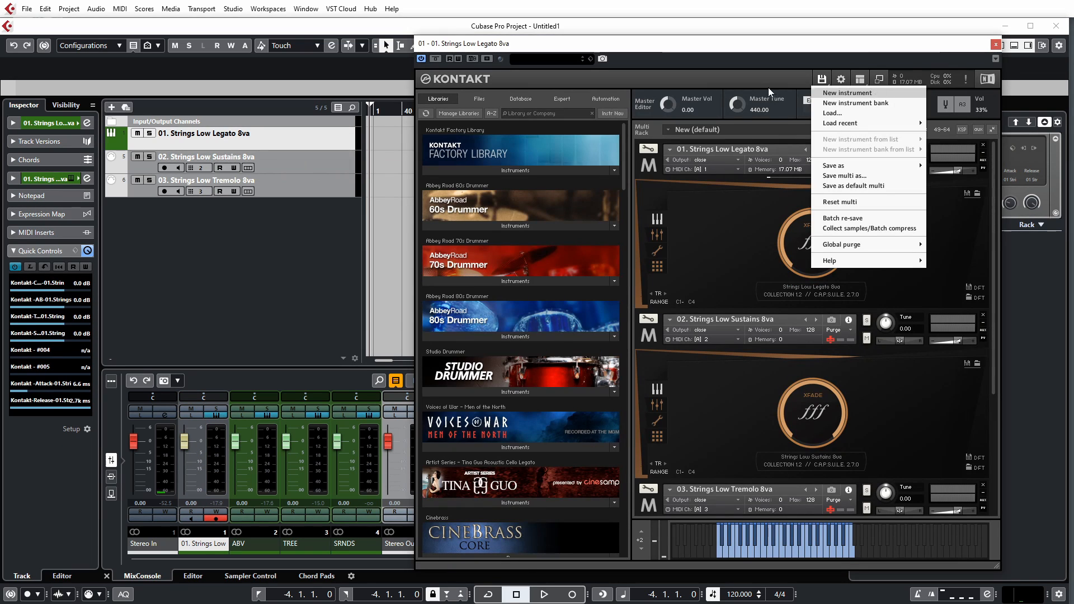
pyautogui.click(748, 82)
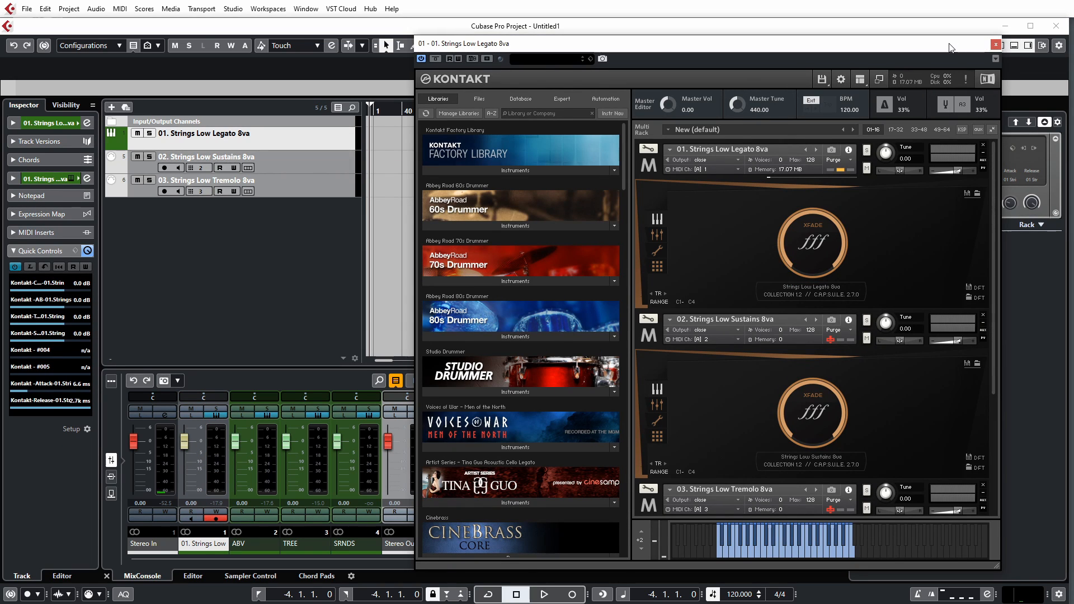
pyautogui.click(996, 45)
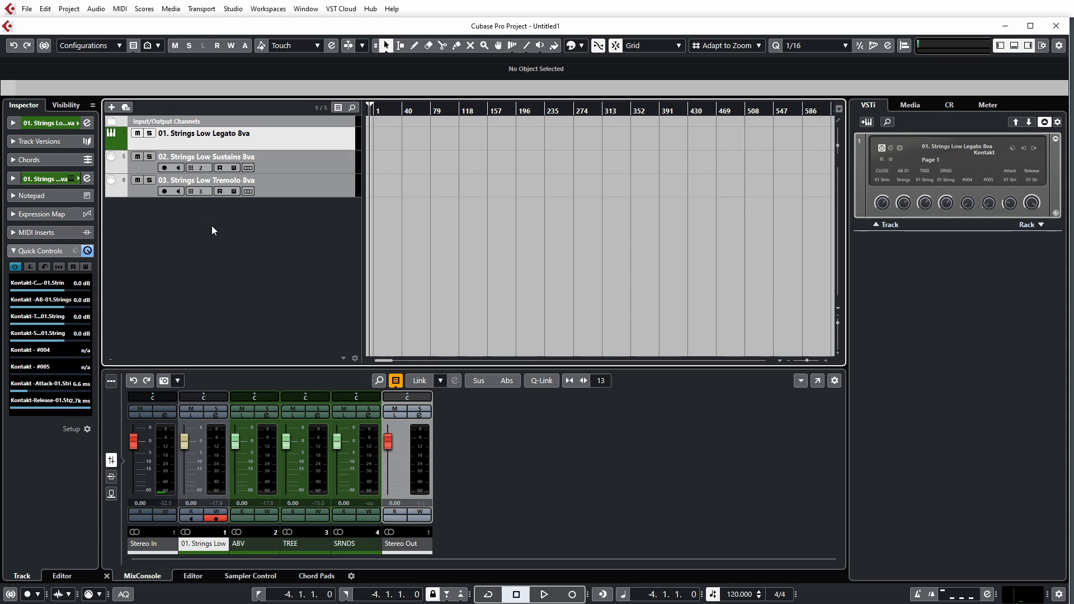
# Step: Reopen the Legato track's Kontakt instance and purge the samples of all loaded instruments with Global purge
pyautogui.press('e')
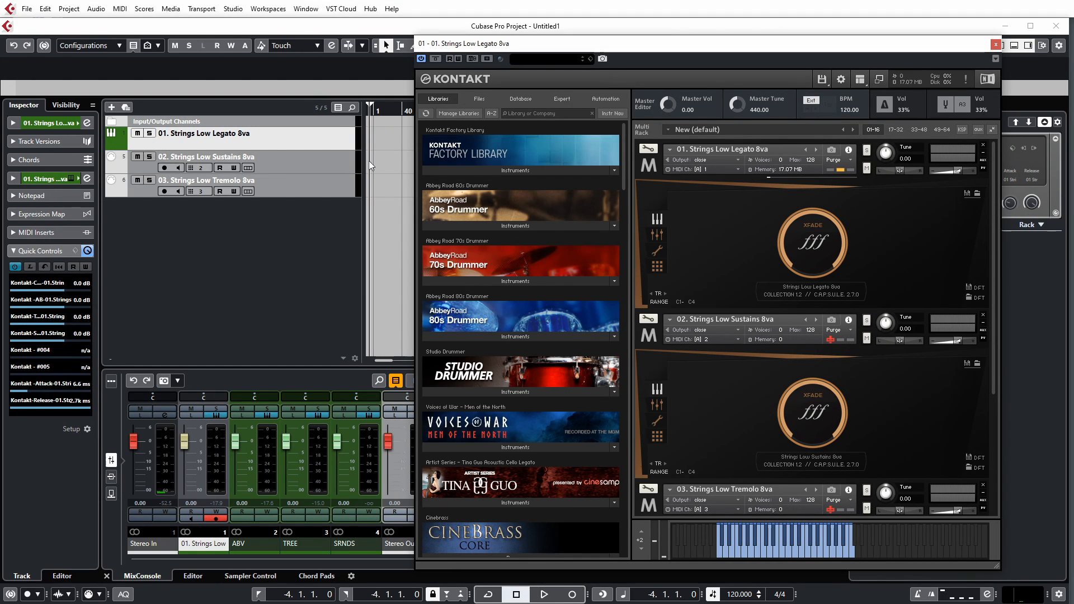
pyautogui.moveTo(756, 49); pyautogui.dragTo(696, 44)
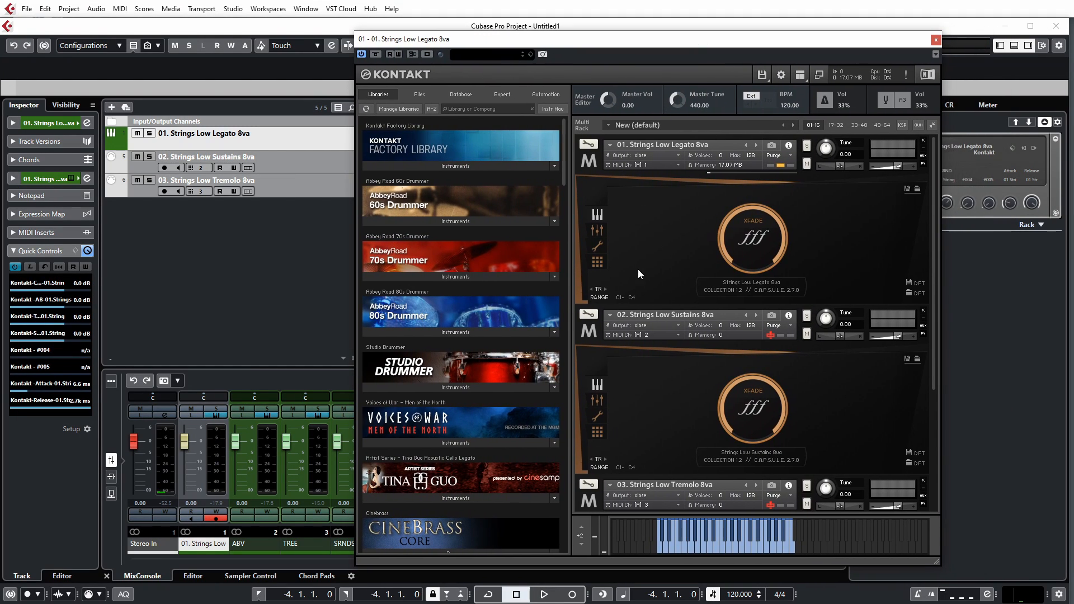
pyautogui.moveTo(935, 173); pyautogui.dragTo(961, 103)
pyautogui.click(764, 75)
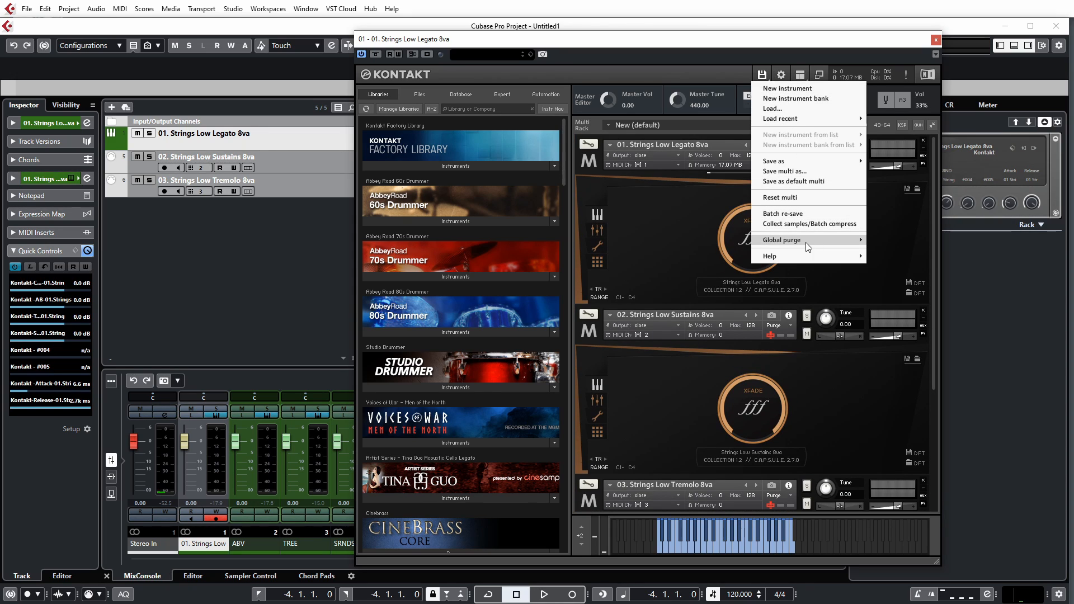
pyautogui.moveTo(805, 243)
pyautogui.click(726, 267)
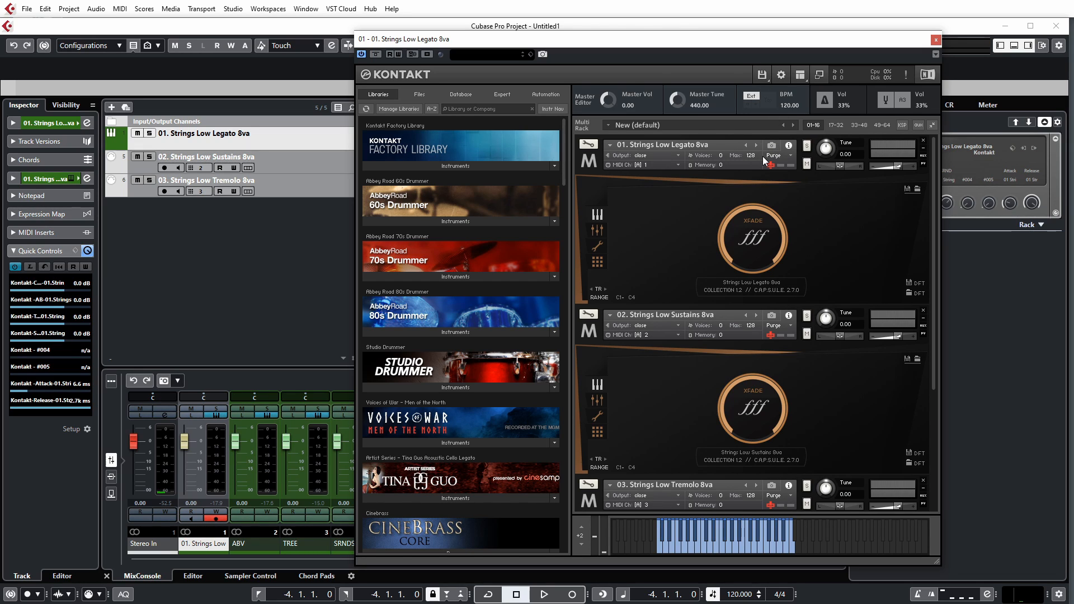
# Step: Check the purge state of all three Strings Low instruments in Kontakt and view the Tremolo instrument's purge options
pyautogui.scroll(-5, 727, 428)
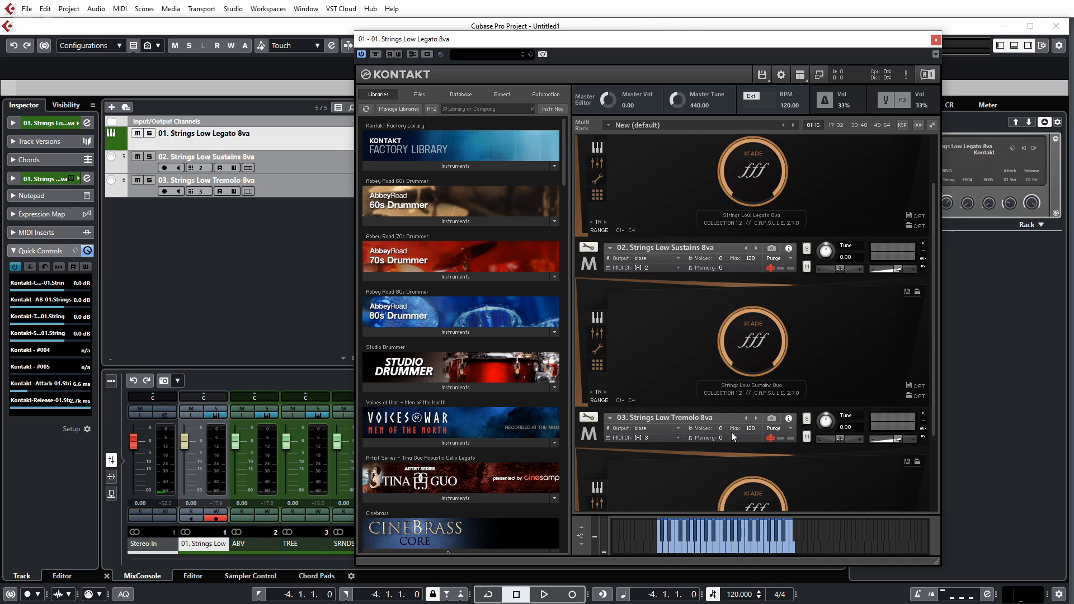
pyautogui.scroll(-2, 735, 438)
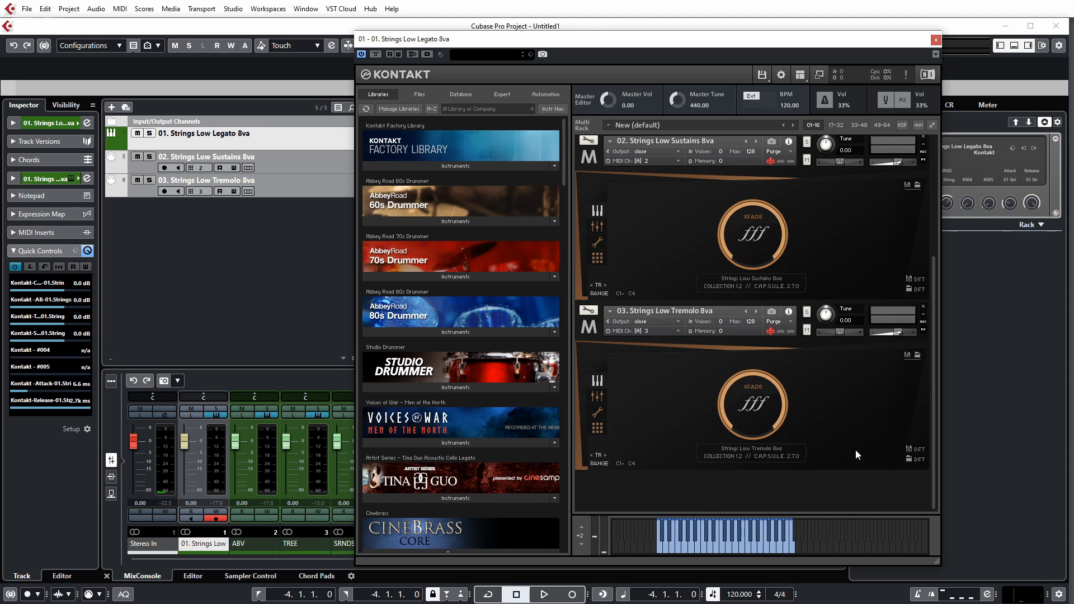
pyautogui.scroll(1, 844, 456)
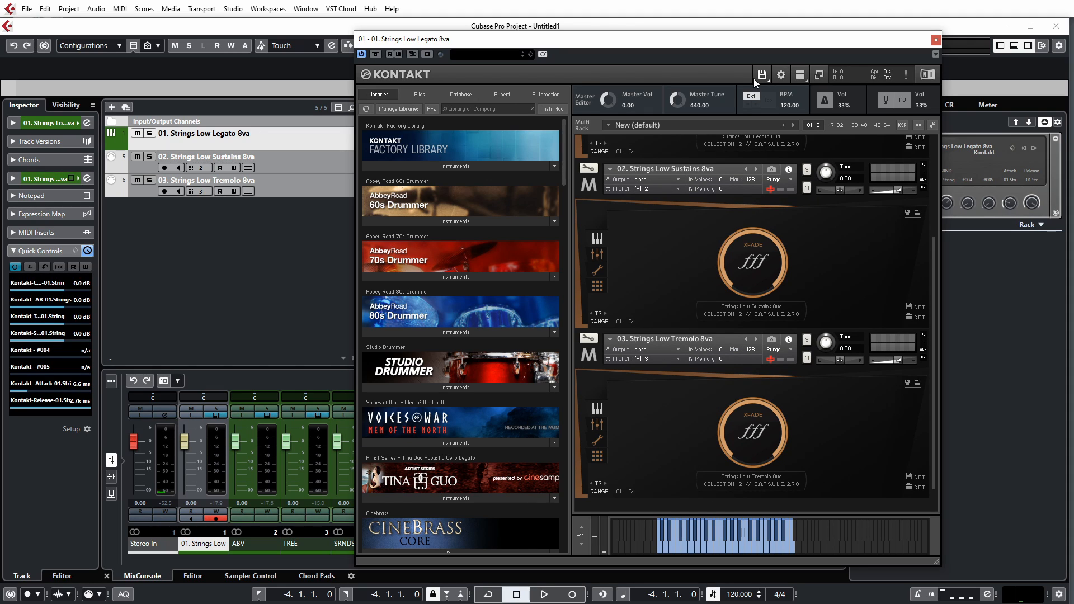
pyautogui.click(790, 351)
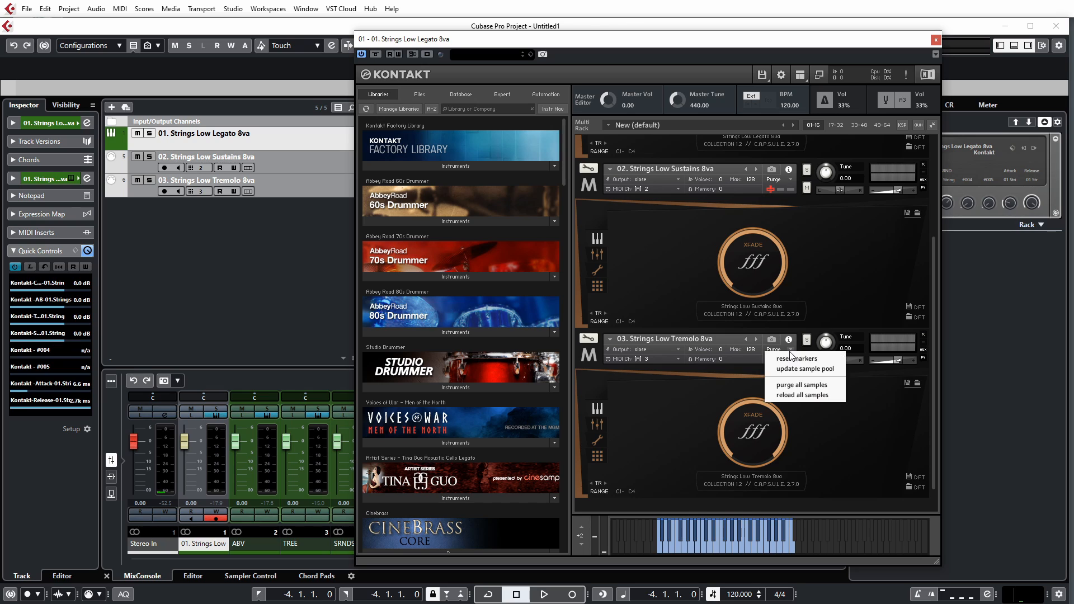
pyautogui.click(879, 440)
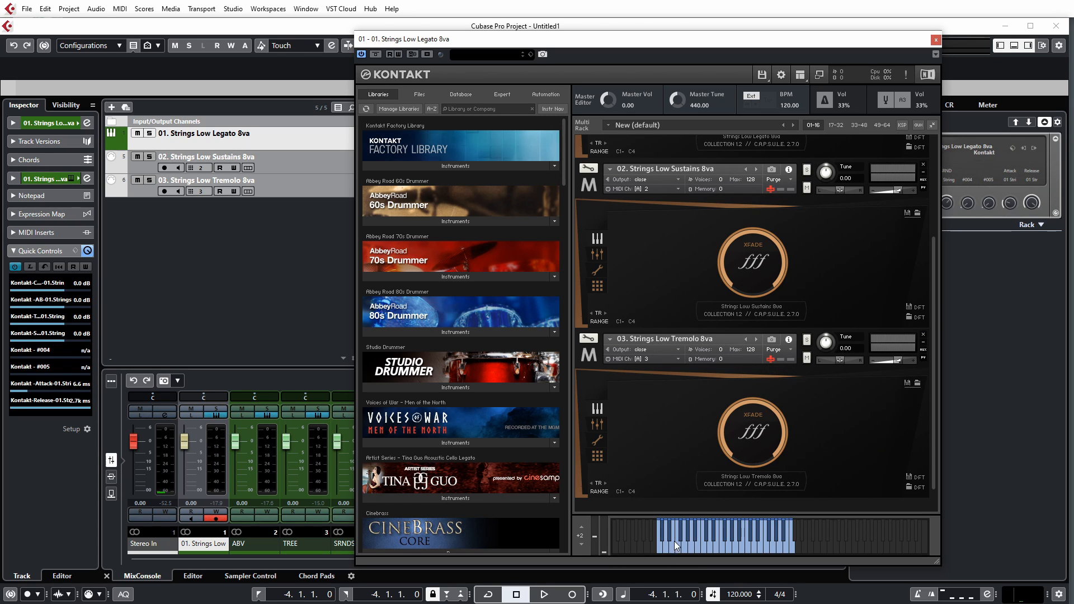
pyautogui.scroll(4, 783, 436)
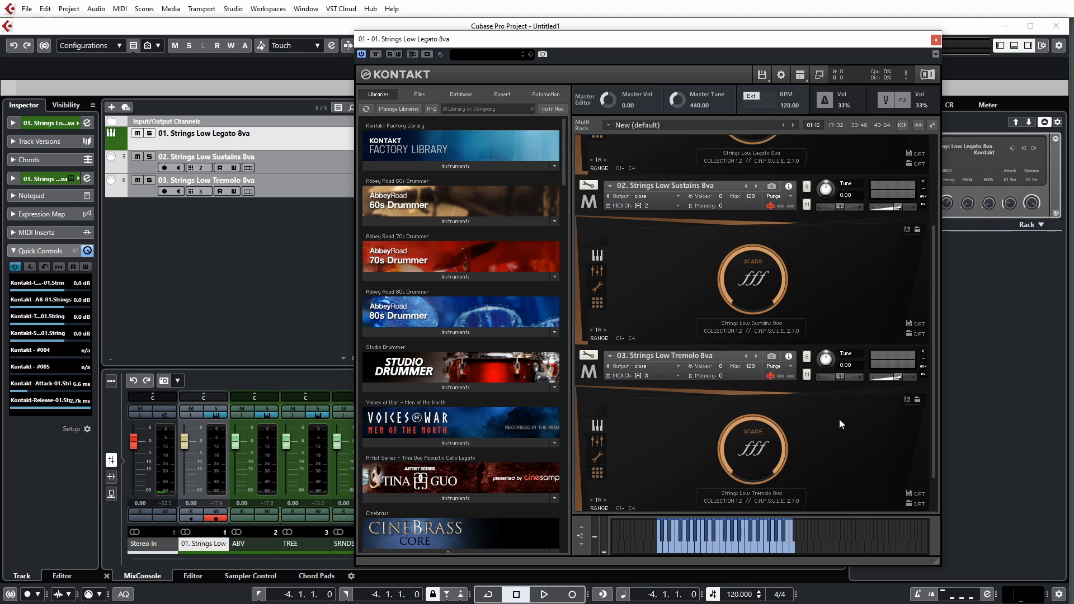
pyautogui.scroll(2, 846, 442)
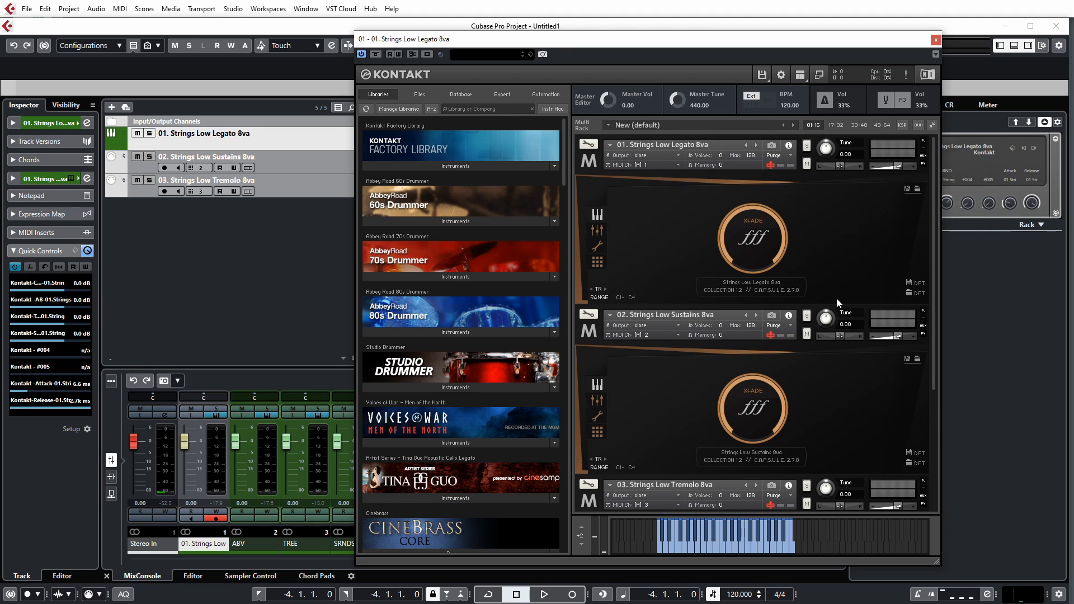
# Step: Disable the 01. Strings Low Legato 8va track and enable it again
pyautogui.click(268, 286)
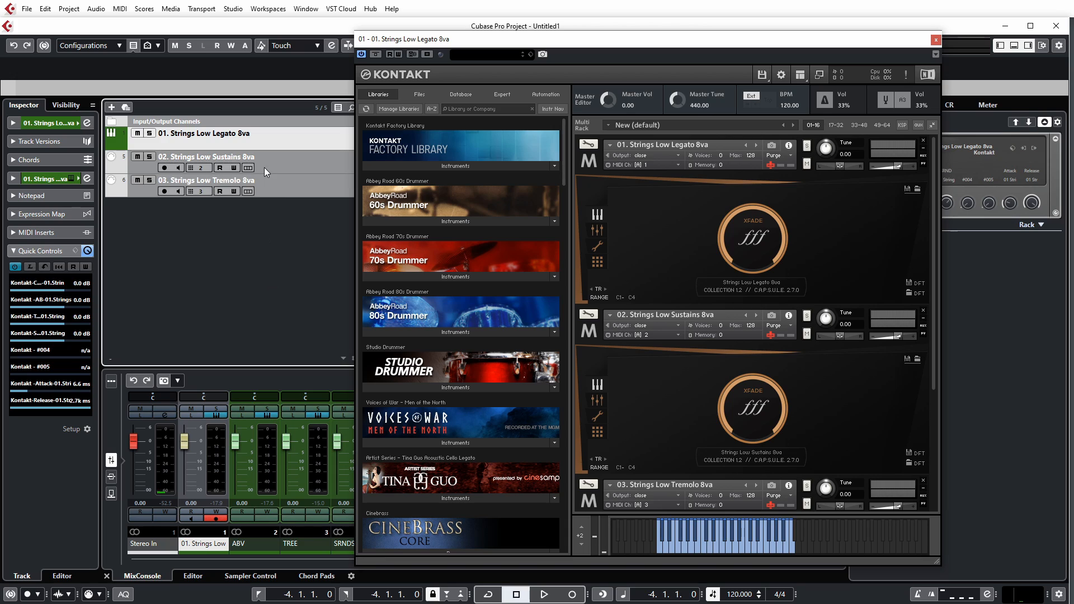
pyautogui.click(934, 151)
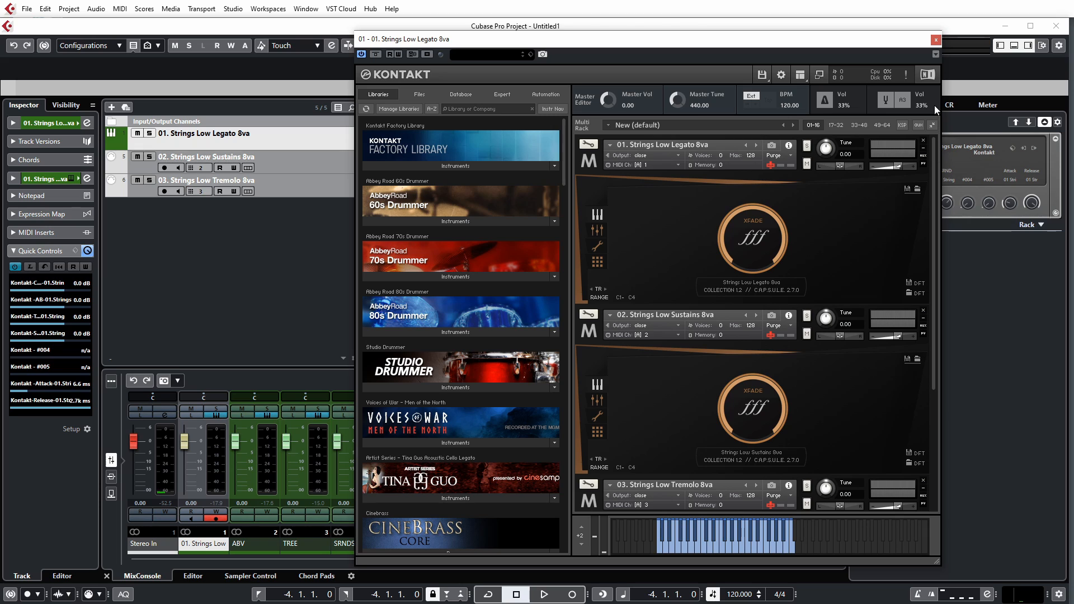
pyautogui.rightClick(327, 132)
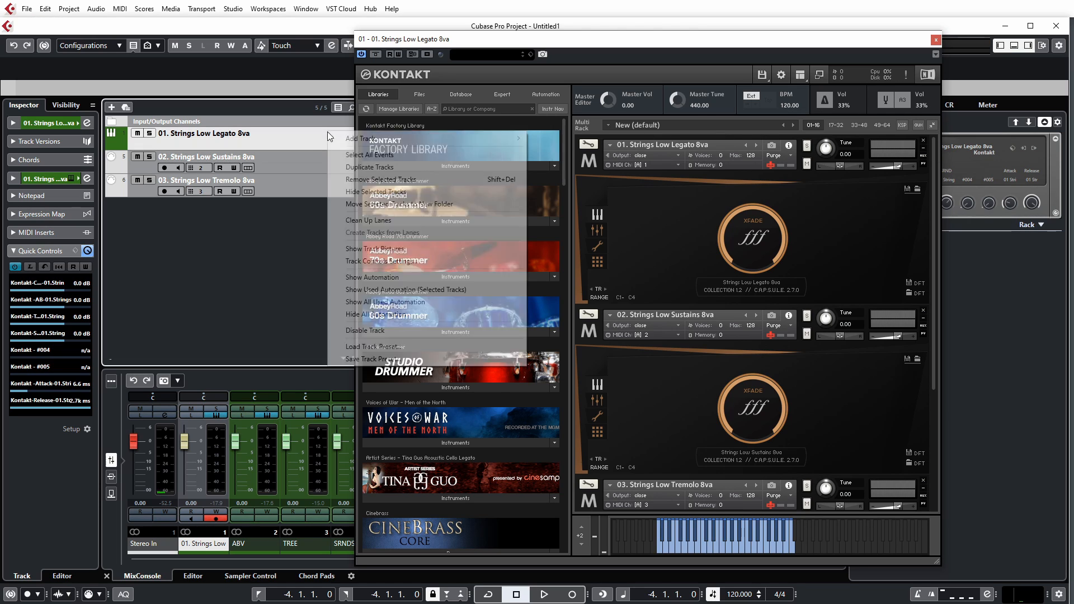
pyautogui.click(459, 331)
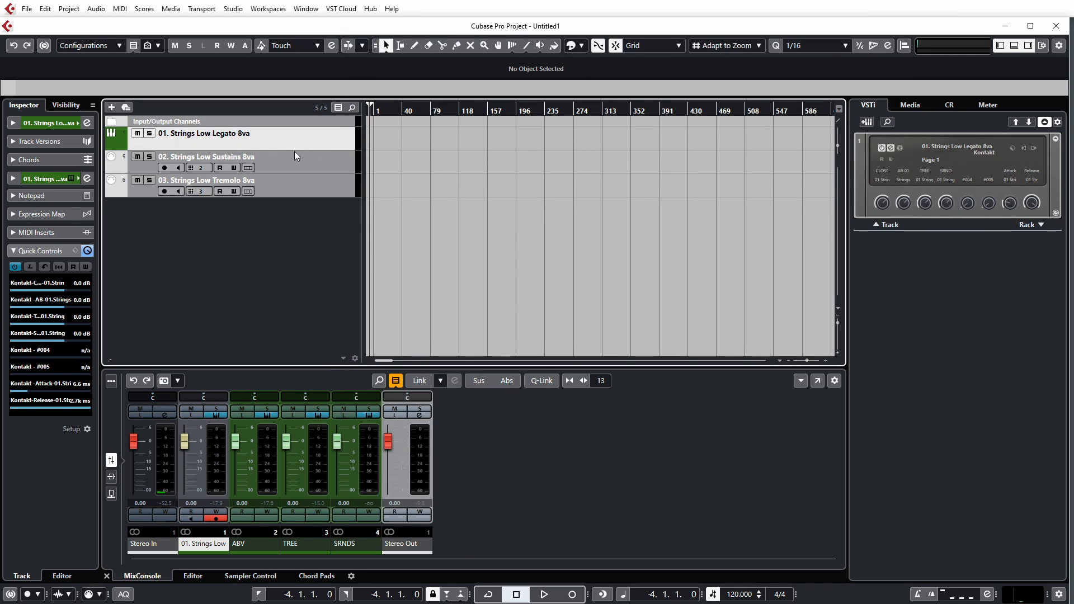
pyautogui.rightClick(278, 147)
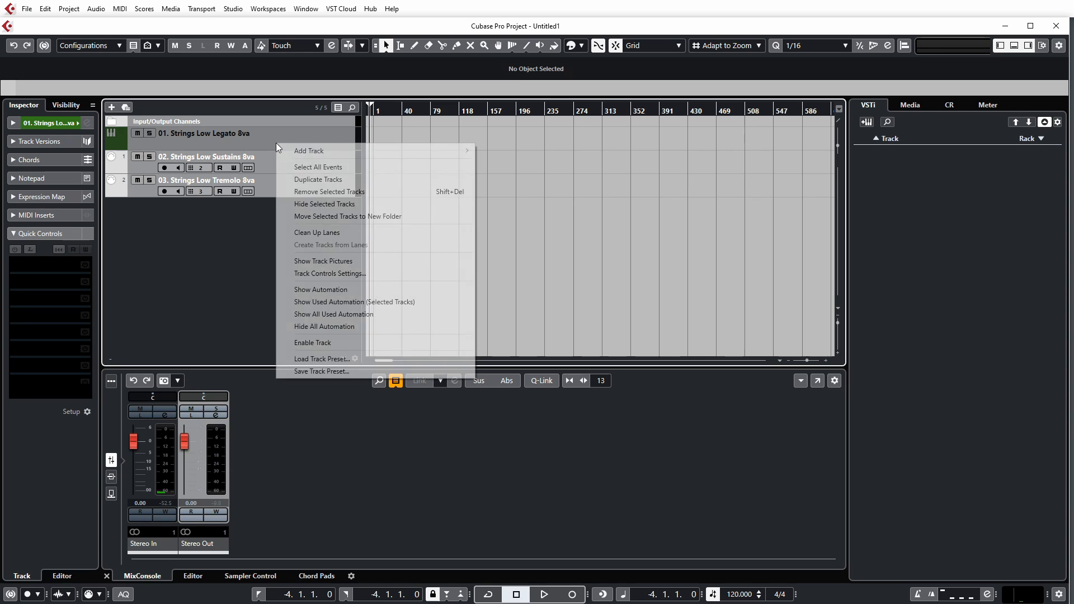
pyautogui.click(374, 341)
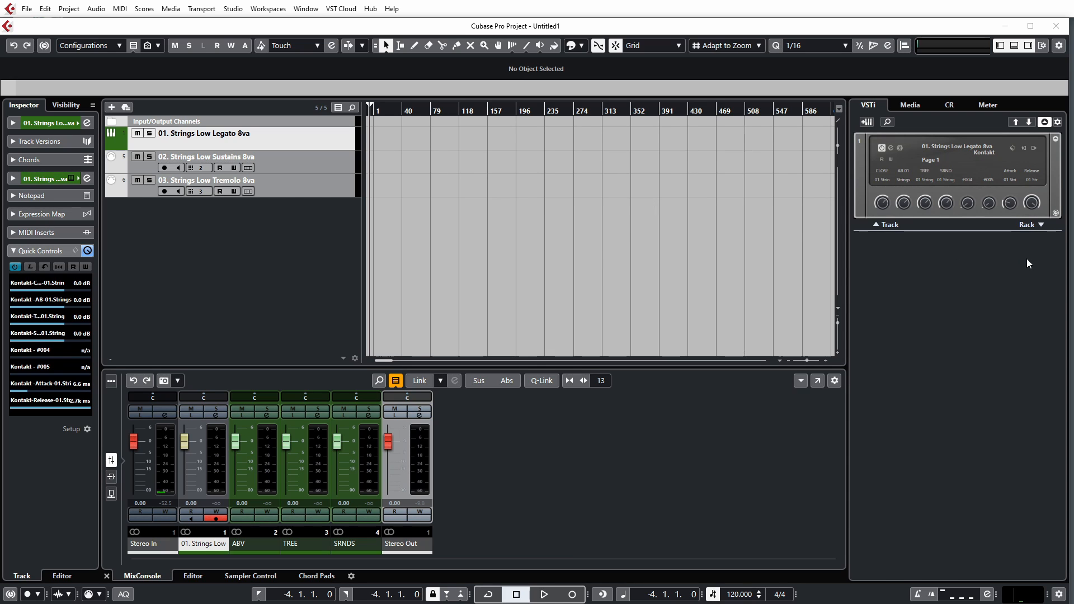
# Step: Reopen the Legato track's Kontakt instance and view its Global purge commands without choosing any
pyautogui.click(623, 259)
pyautogui.press('F11')
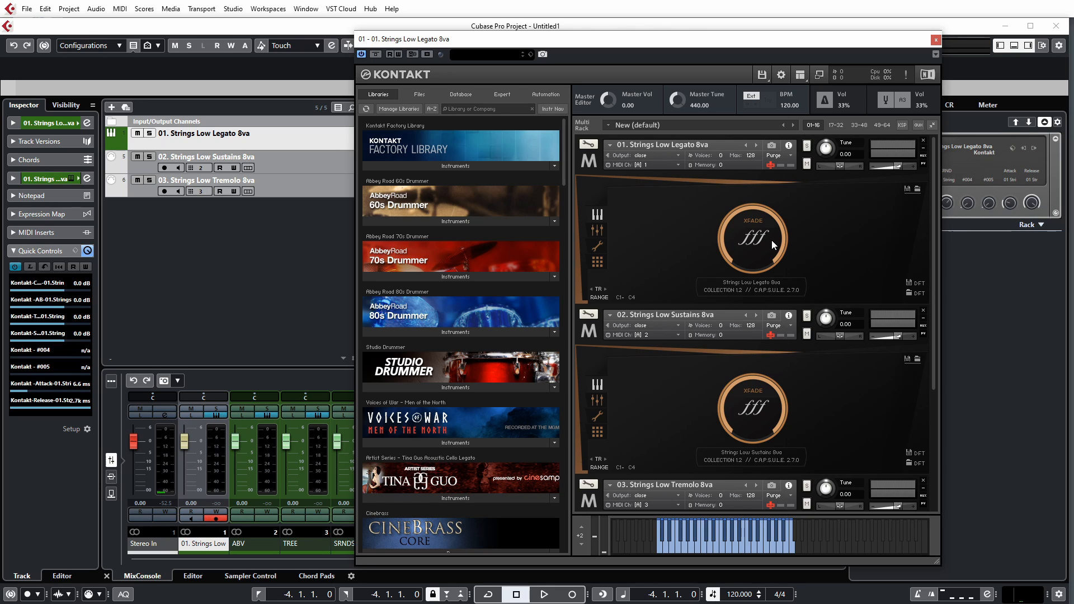
pyautogui.click(766, 75)
pyautogui.moveTo(823, 241)
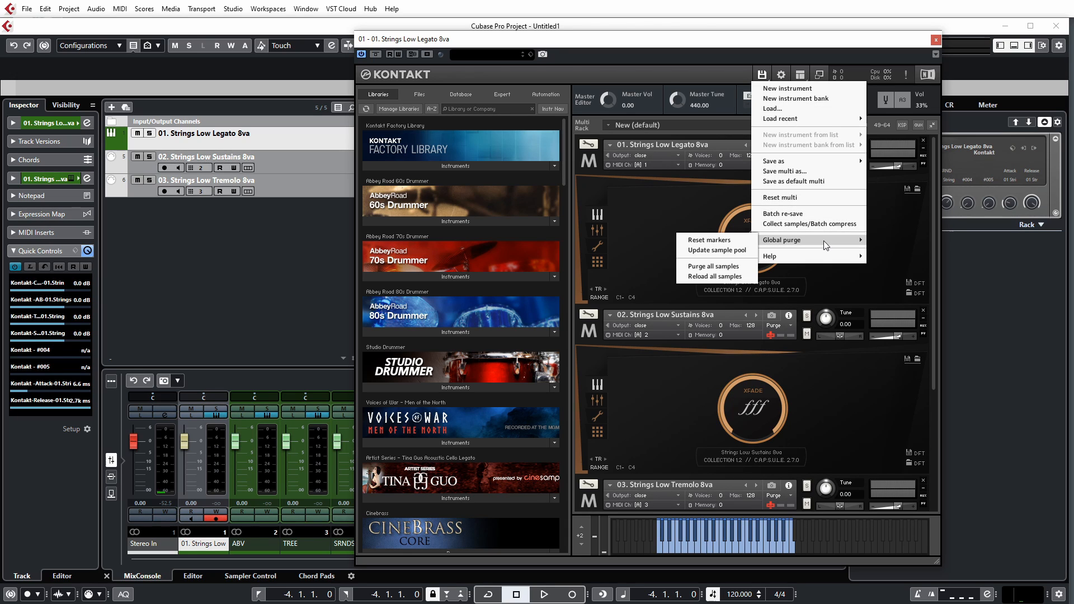
pyautogui.click(854, 287)
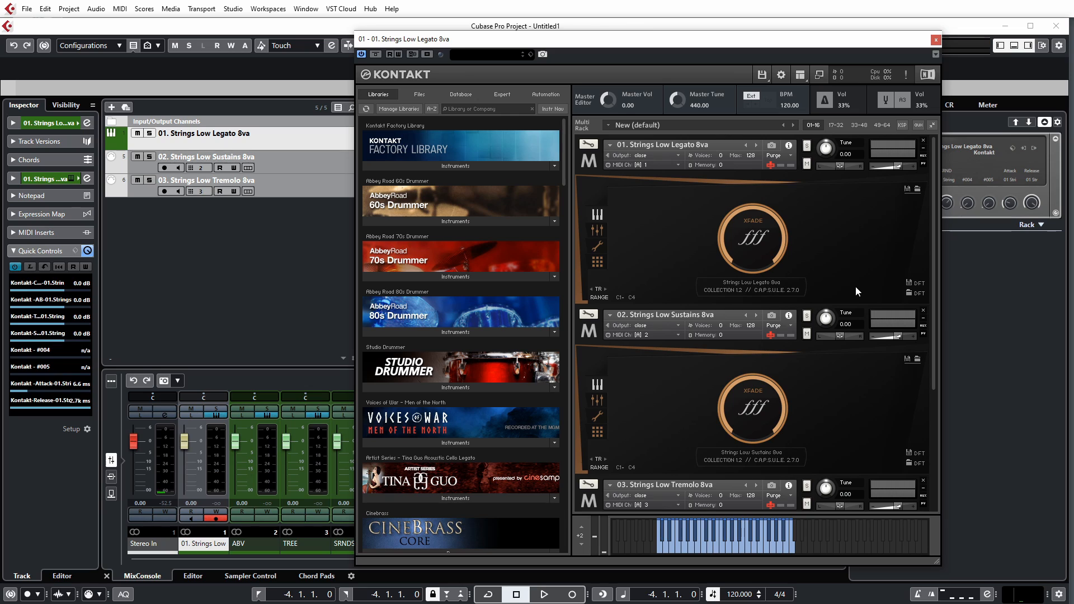
# Step: Return focus to the Legato track and examine the Legato instrument's voices and memory, moving the Kontakt window as needed
pyautogui.click(324, 139)
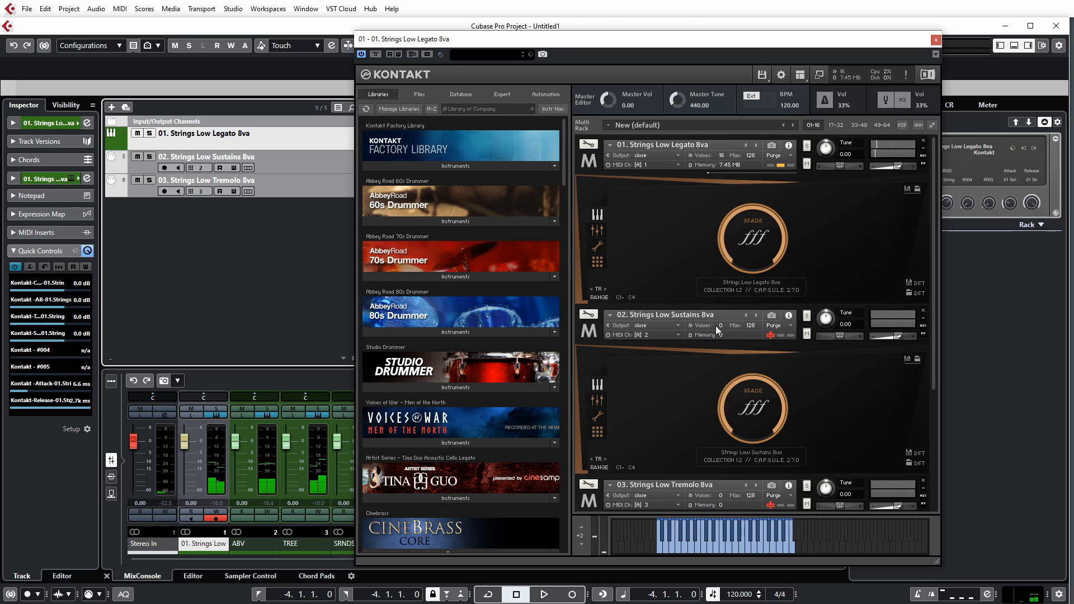
pyautogui.moveTo(517, 45); pyautogui.dragTo(674, 44)
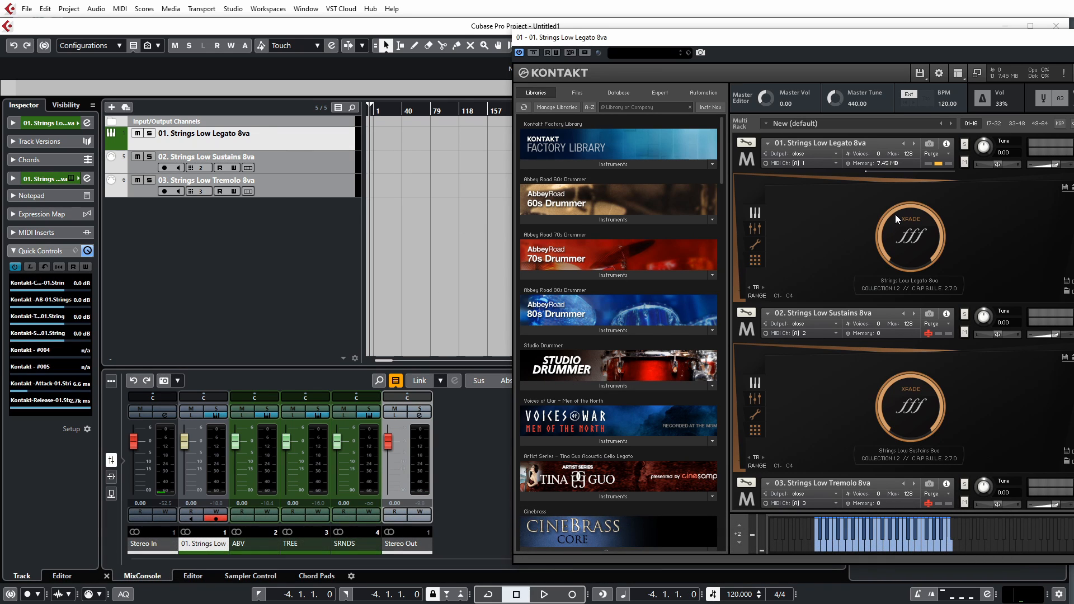
pyautogui.moveTo(776, 41); pyautogui.dragTo(646, 37)
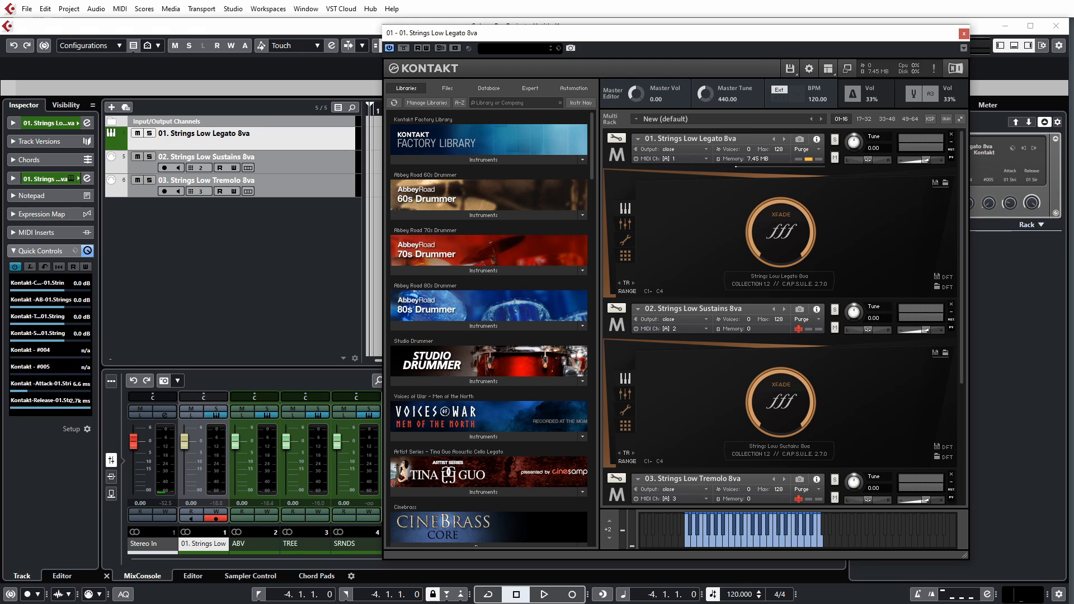
pyautogui.click(1010, 386)
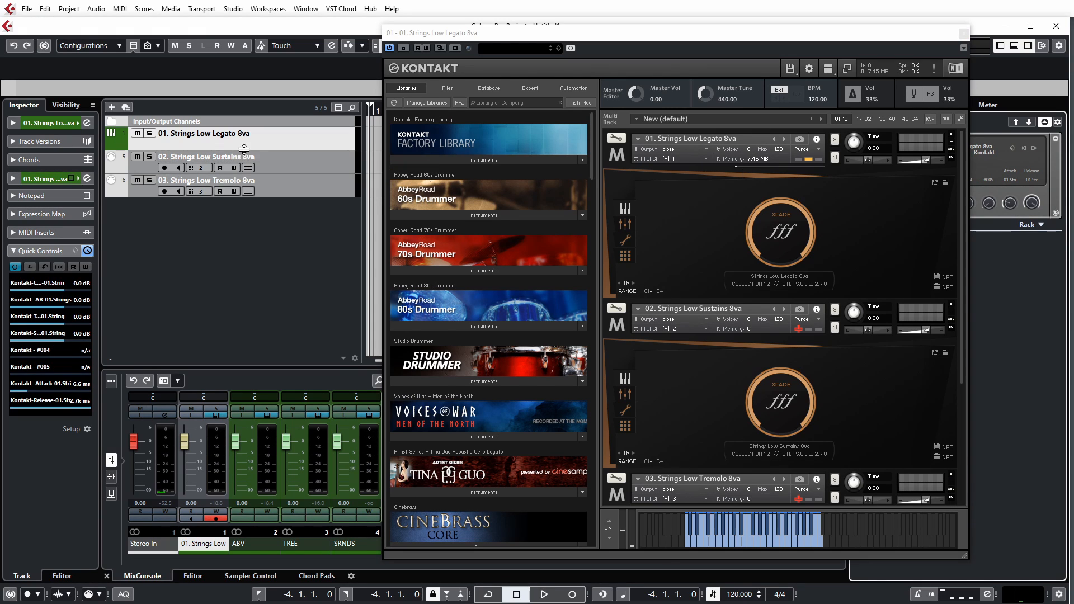
pyautogui.moveTo(962, 237); pyautogui.dragTo(959, 230)
# Step: Show the microphone mixer pages of the Strings Low Legato and Sustains instruments, and view the Kontakt instance's list of activated outputs
pyautogui.click(624, 223)
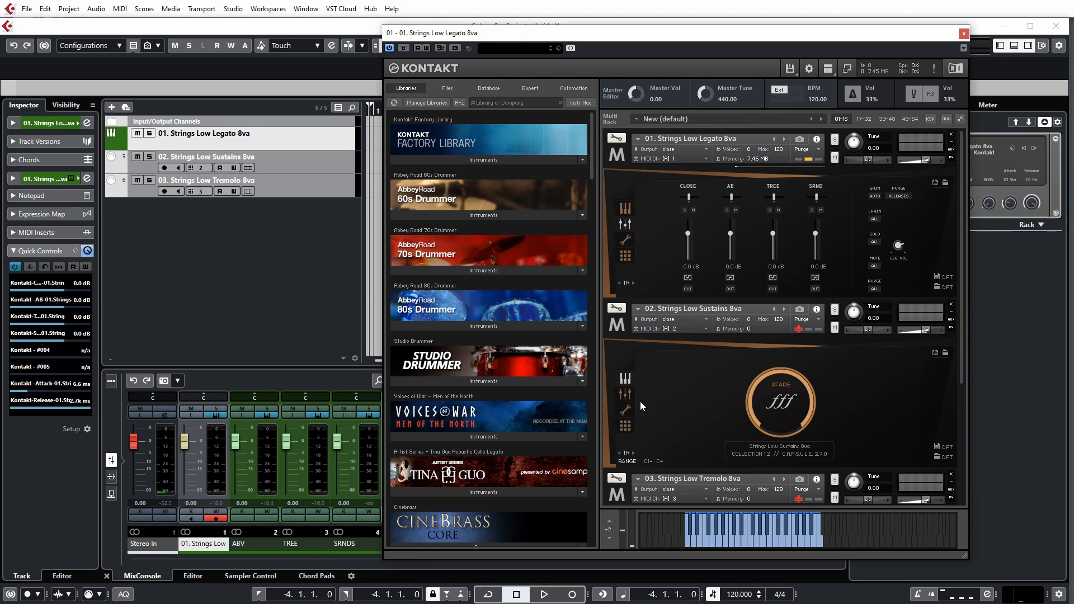
pyautogui.click(625, 393)
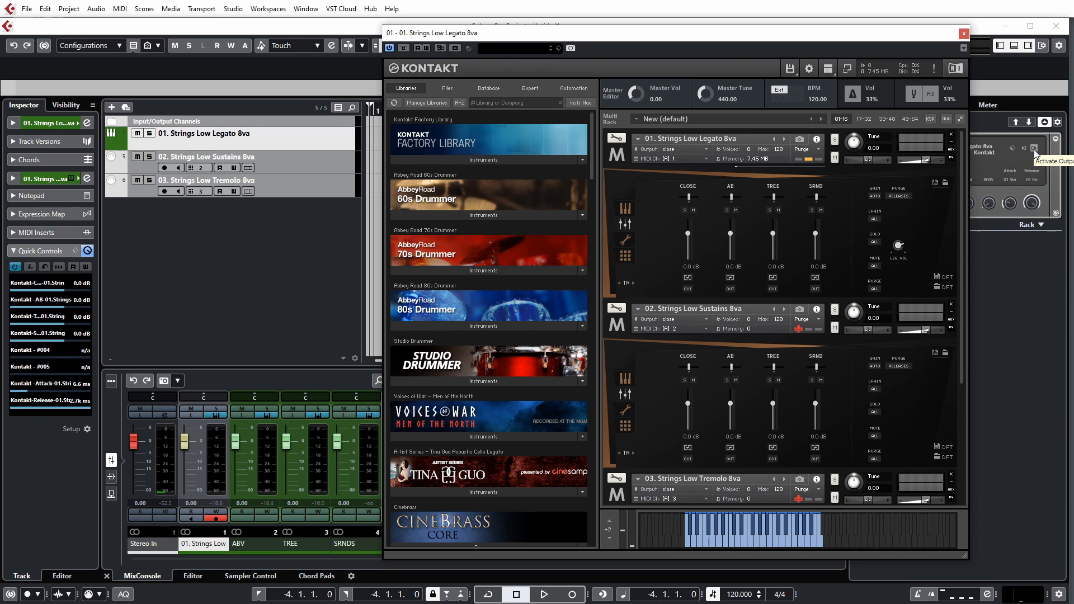
pyautogui.moveTo(897, 36); pyautogui.dragTo(716, 48)
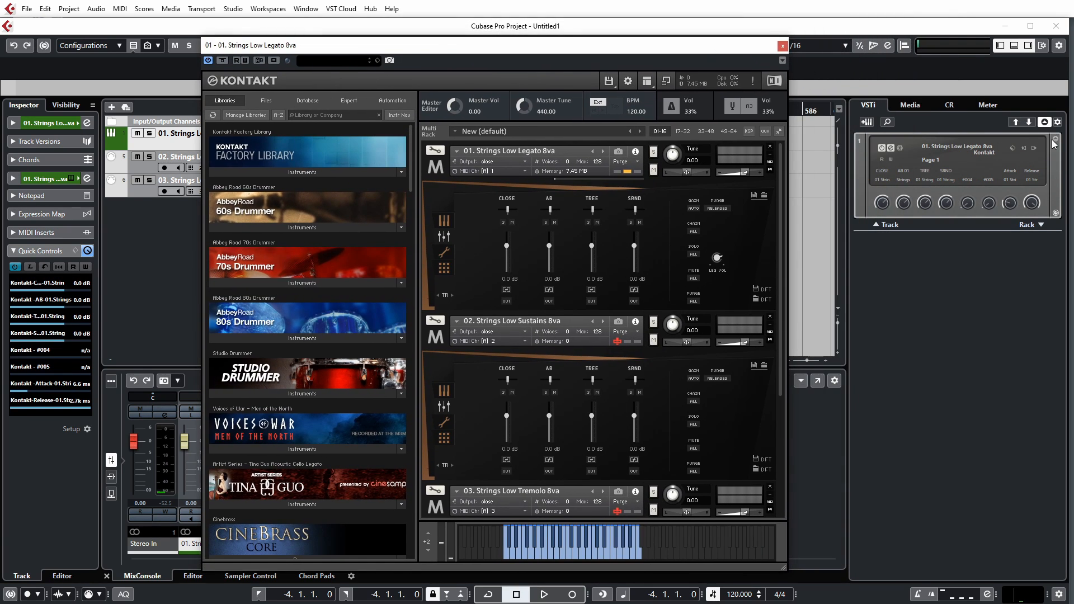
pyautogui.click(1034, 149)
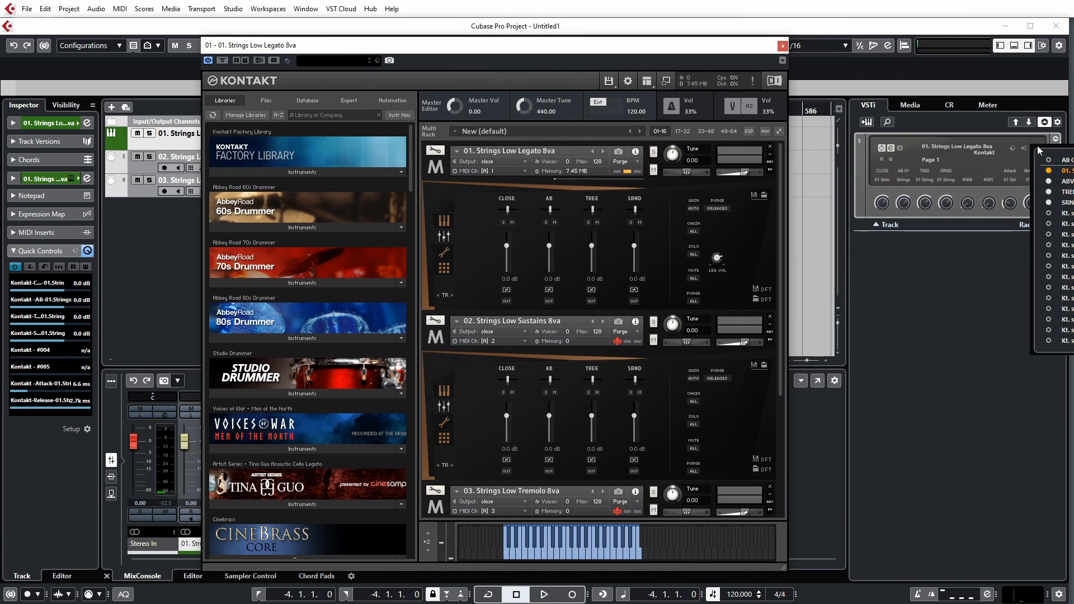
pyautogui.click(1050, 203)
pyautogui.moveTo(692, 49); pyautogui.dragTo(845, 48)
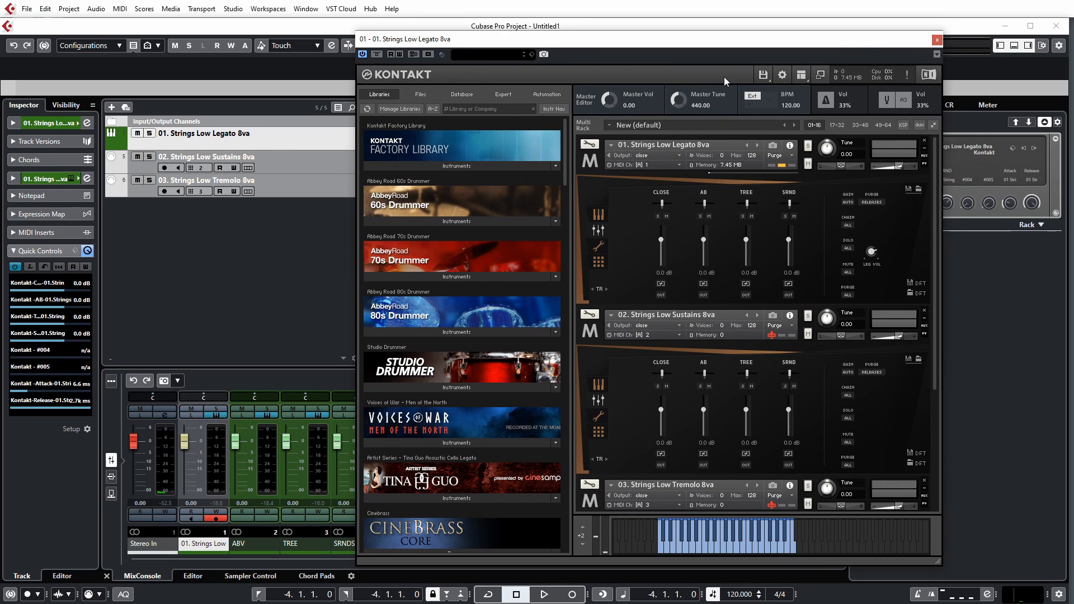
# Step: Open the Save multi as dialog to view the saved files in the KONTAKT Multis folder, and close it without saving
pyautogui.click(763, 74)
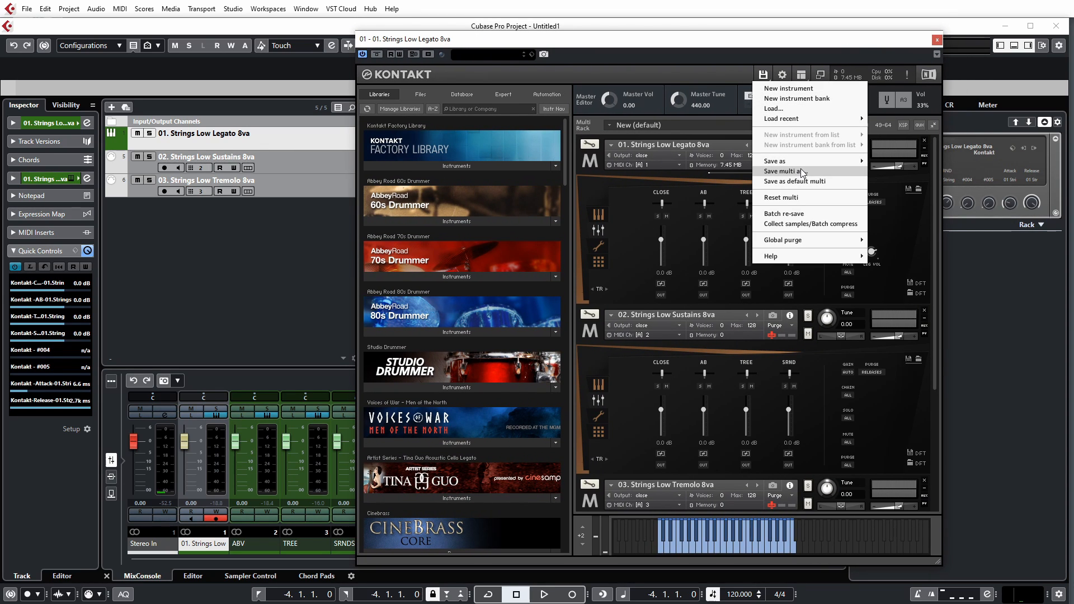
pyautogui.click(629, 197)
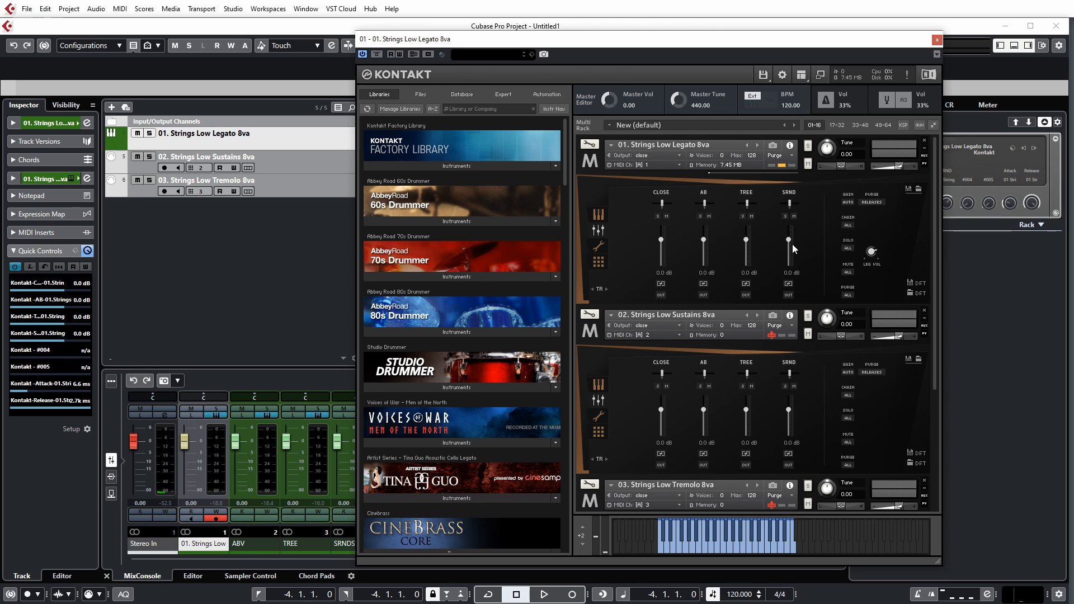
pyautogui.click(763, 74)
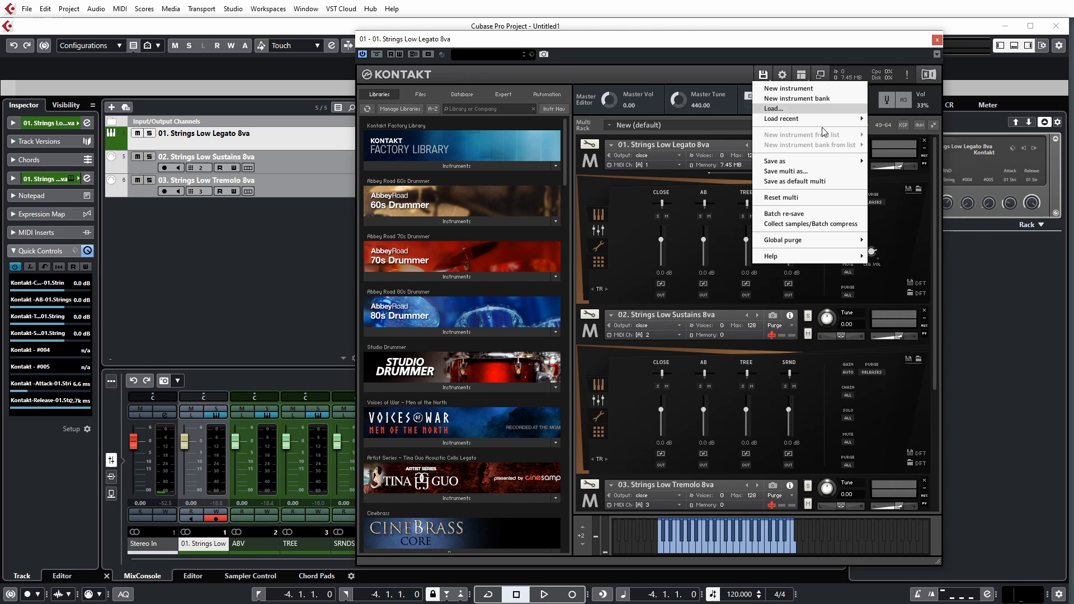
pyautogui.click(841, 172)
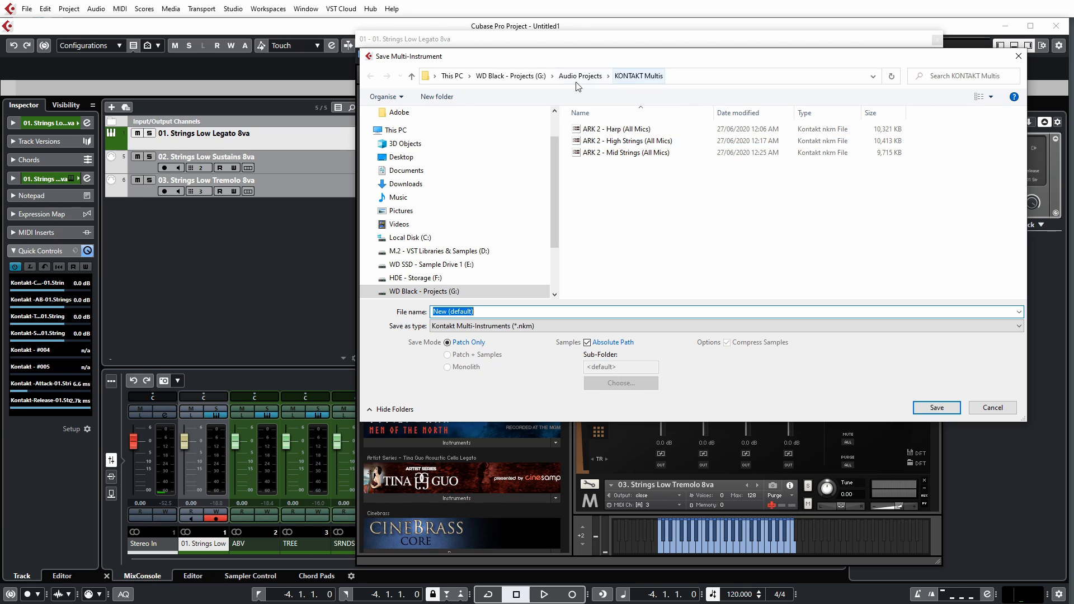
pyautogui.moveTo(763, 60); pyautogui.dragTo(784, 159)
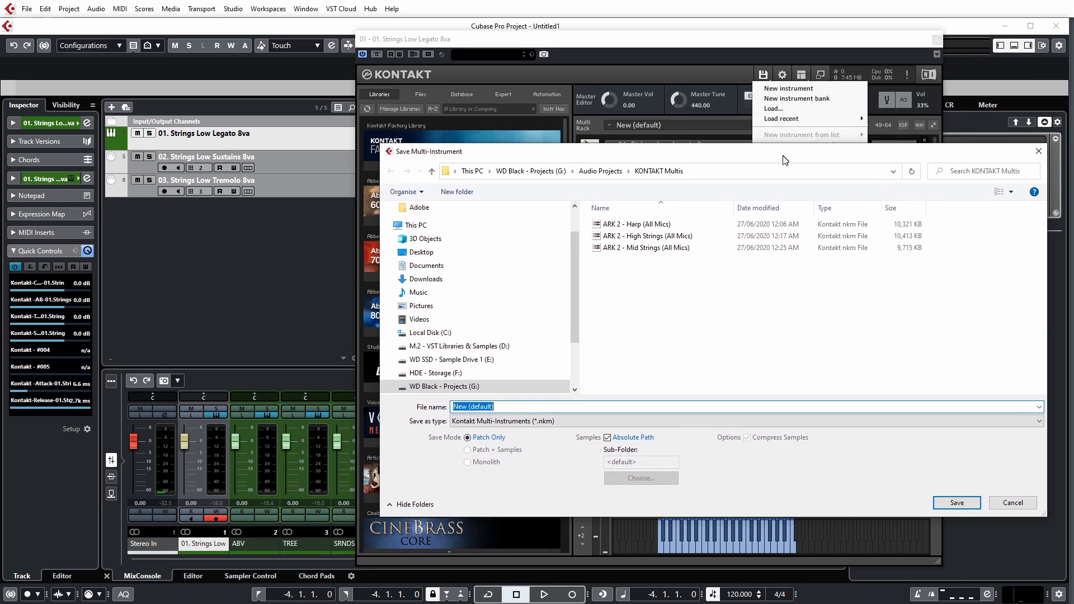
pyautogui.click(741, 179)
pyautogui.click(753, 355)
pyautogui.click(1032, 155)
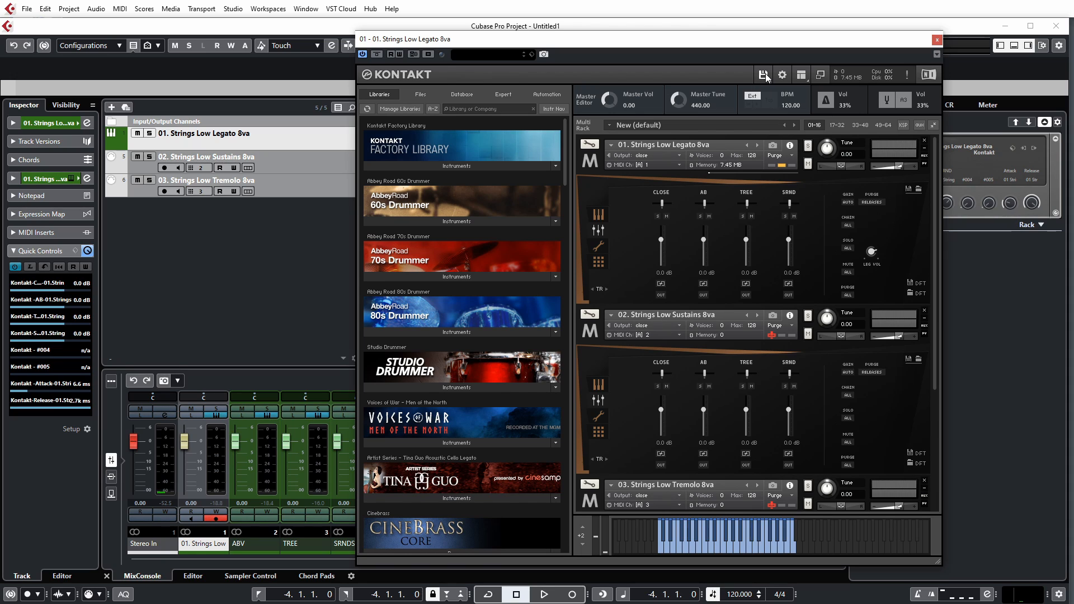
# Step: Load the ARK 2 - Harp (All Mics).nkm multi into the Kontakt instance
pyautogui.click(611, 125)
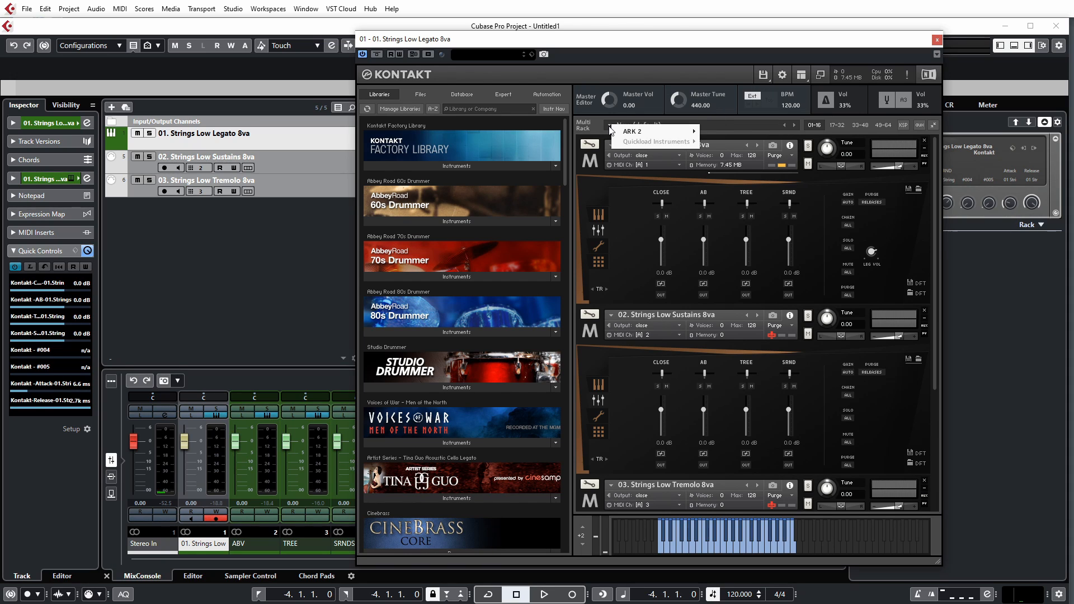
pyautogui.moveTo(685, 132)
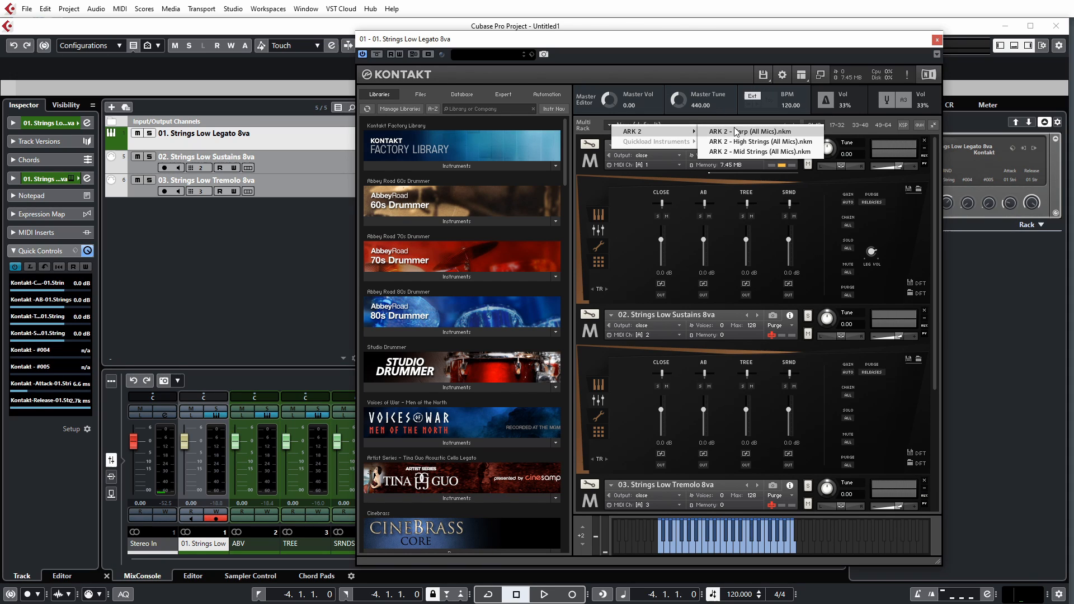
pyautogui.click(775, 135)
pyautogui.click(798, 132)
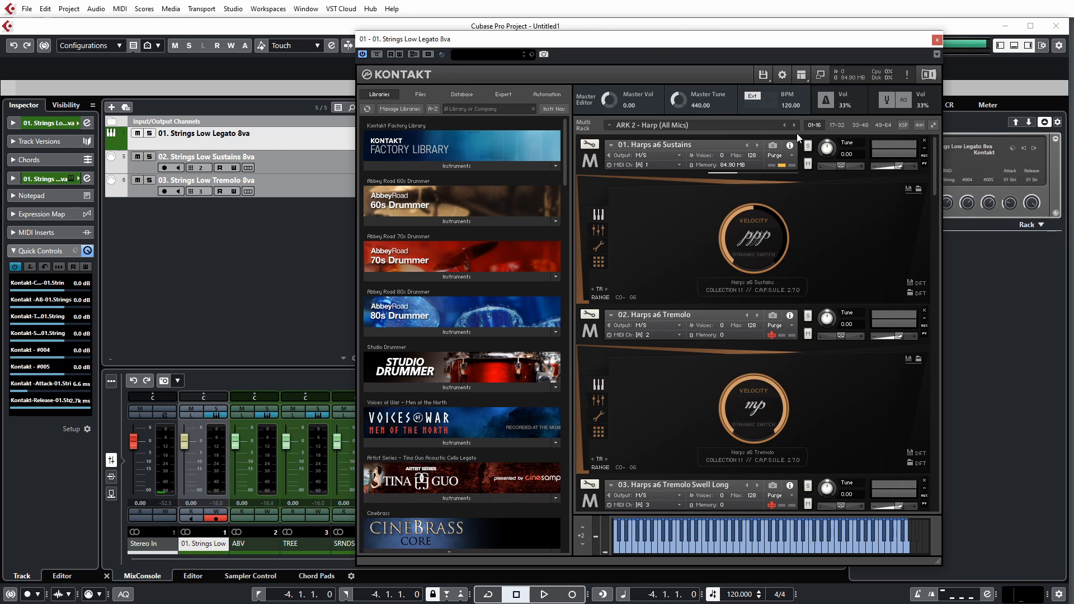
# Step: Show the microphone mixer pages of Harps a6 Sustains and Tremolo, and view the output choices for Tremolo's CLOSE II microphone
pyautogui.moveTo(935, 171)
pyautogui.mouseDown()
pyautogui.moveTo(932, 257)
pyautogui.moveTo(930, 154)
pyautogui.mouseUp()
pyautogui.click(597, 230)
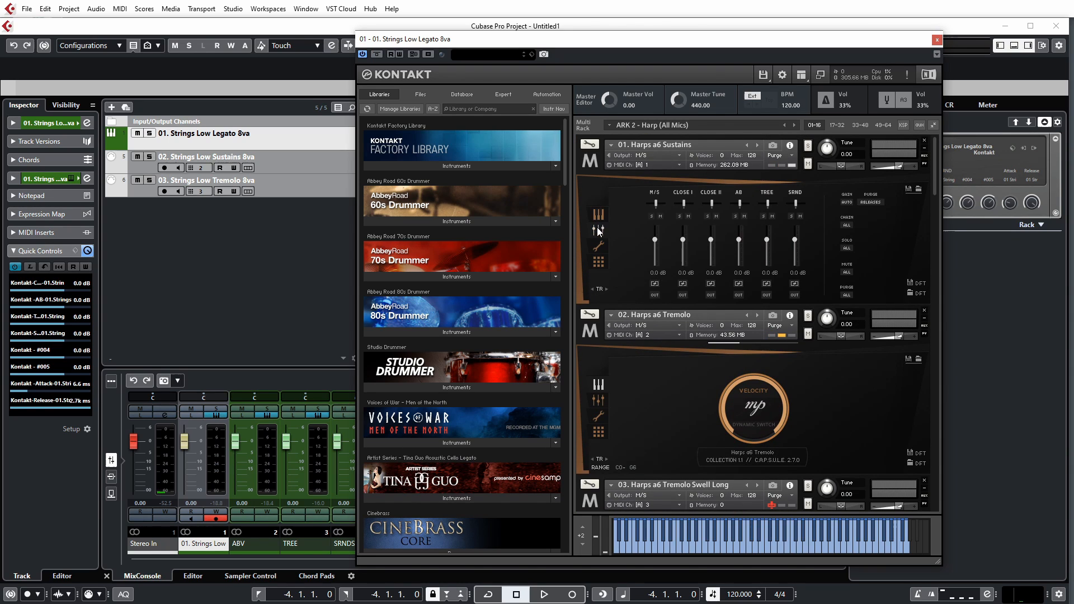
pyautogui.click(599, 401)
pyautogui.click(710, 466)
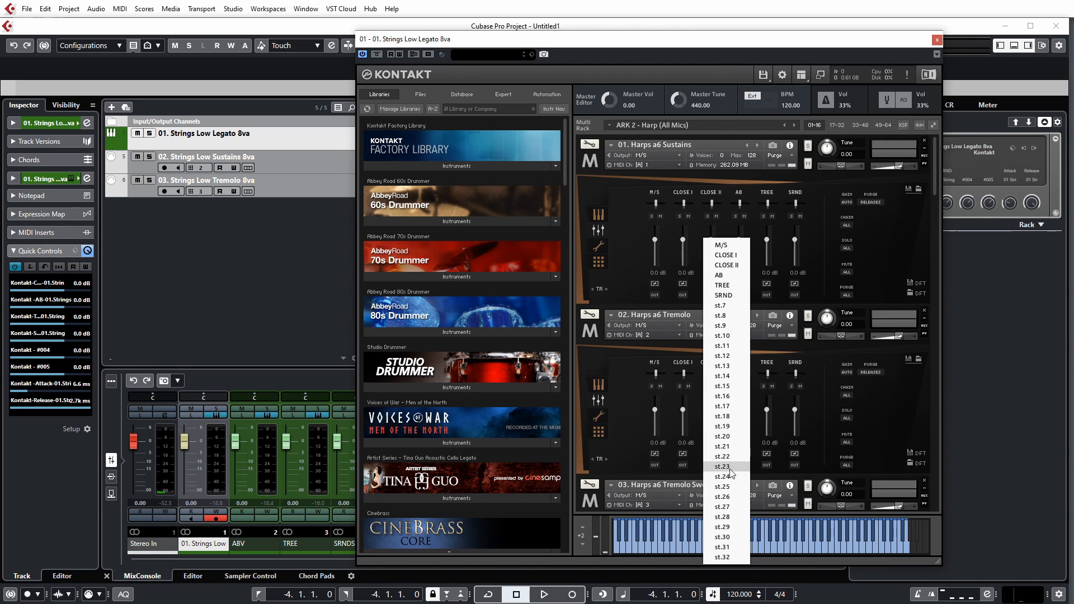
pyautogui.click(941, 394)
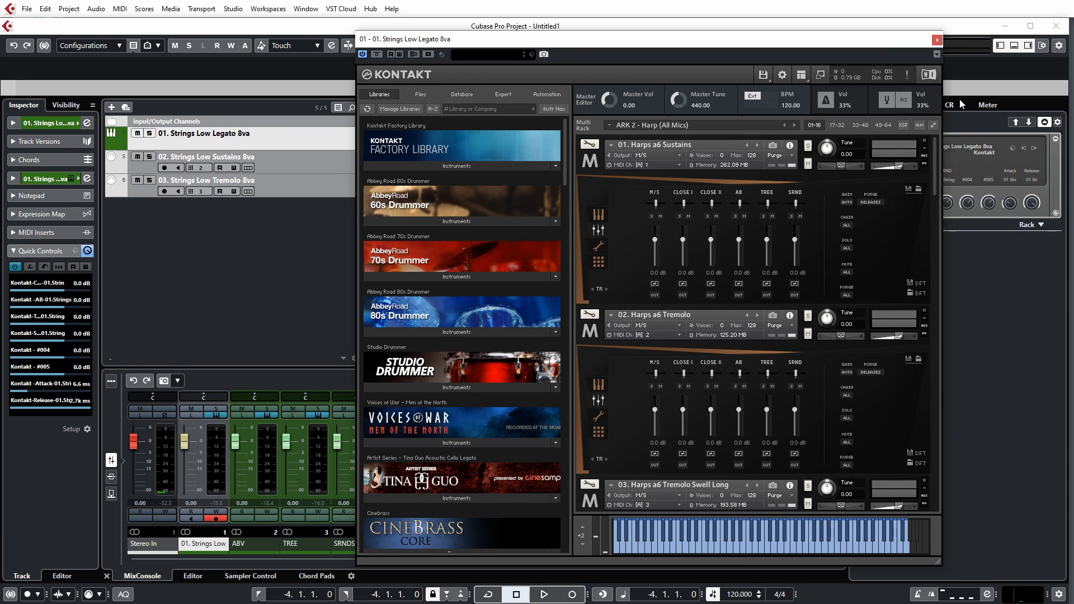
pyautogui.moveTo(905, 51); pyautogui.dragTo(867, 51)
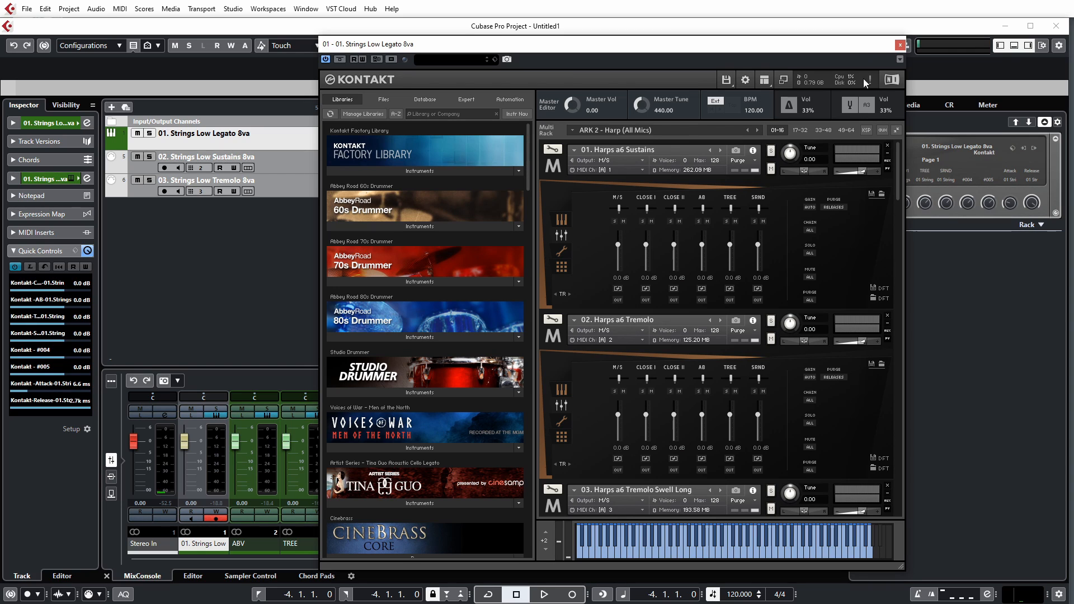
pyautogui.scroll(-1, 898, 177)
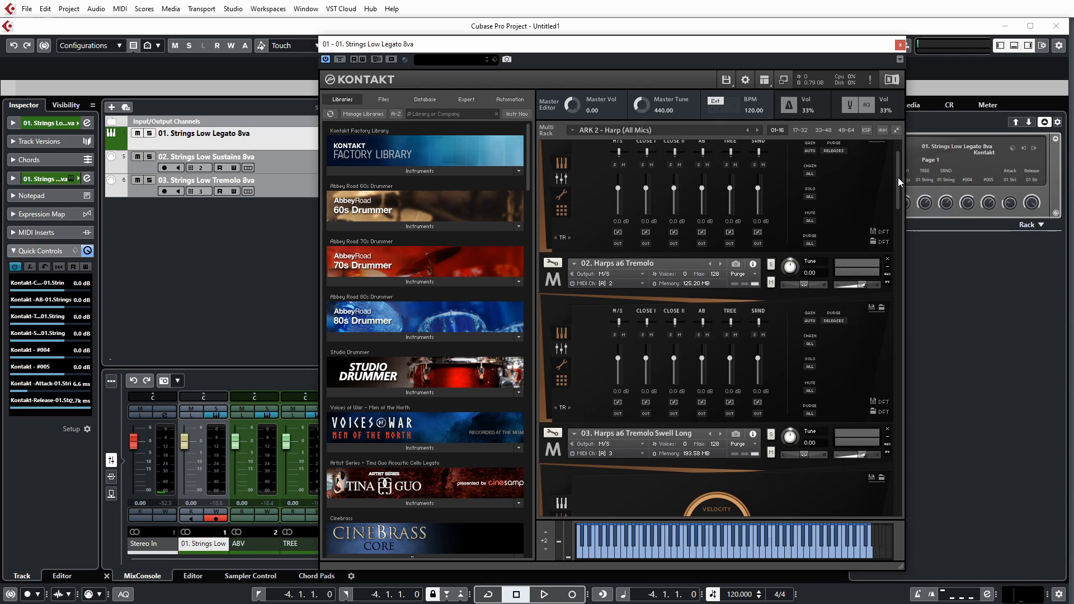
pyautogui.scroll(1, 898, 177)
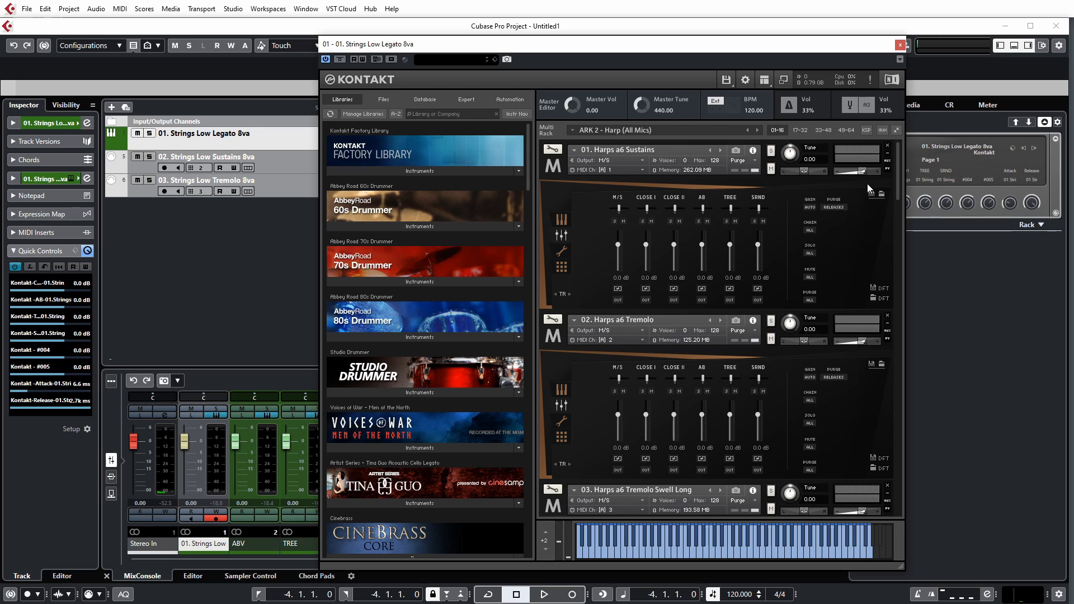